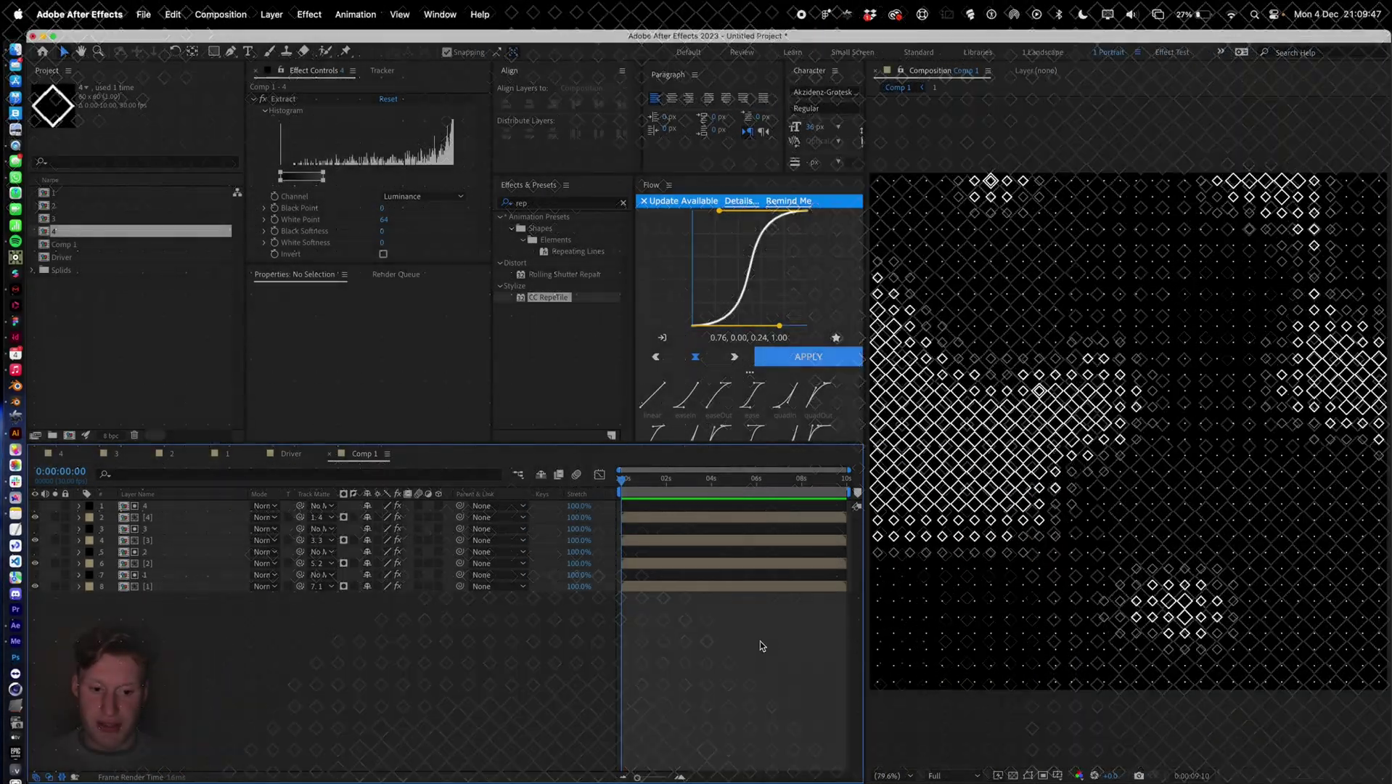
Start a new project from the File menu's New Project command.
left_click(143, 14)
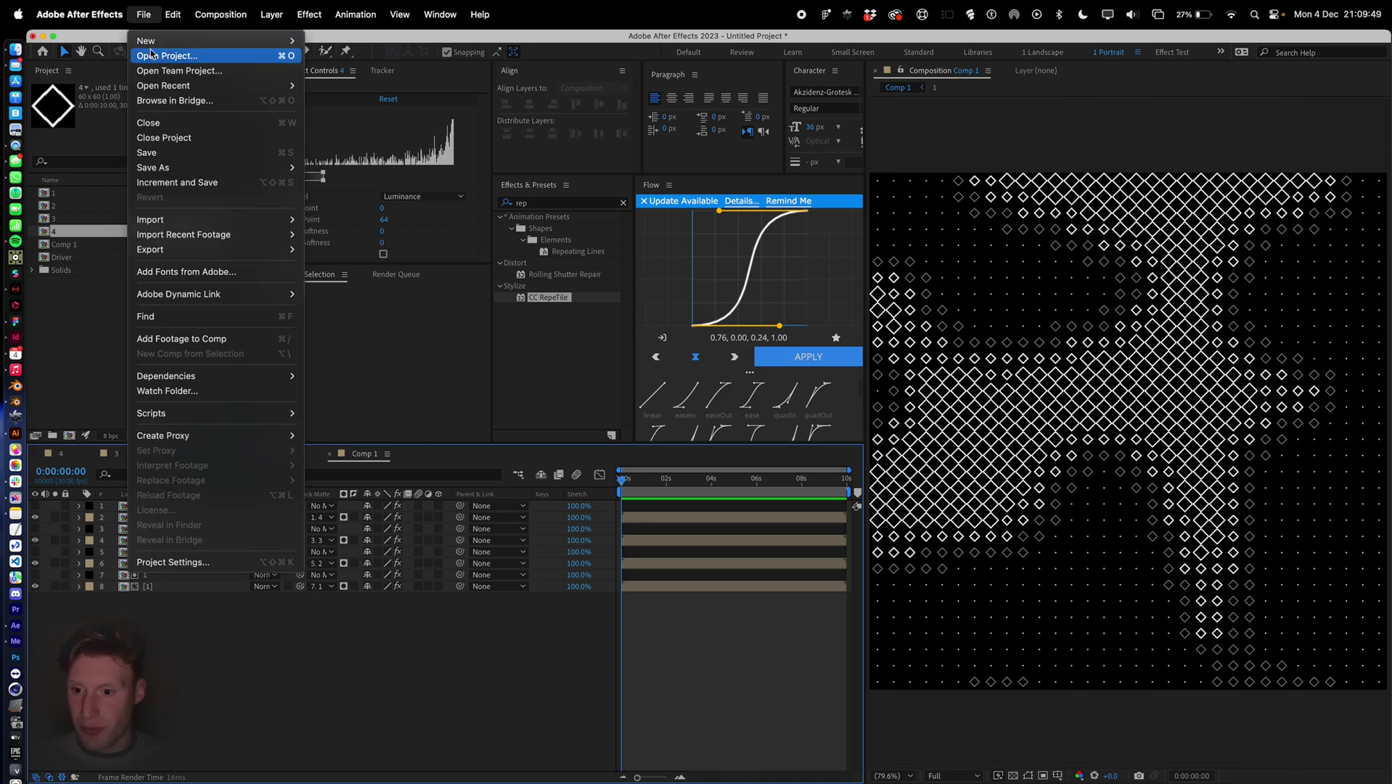
mouse_move(175, 41)
left_click(363, 44)
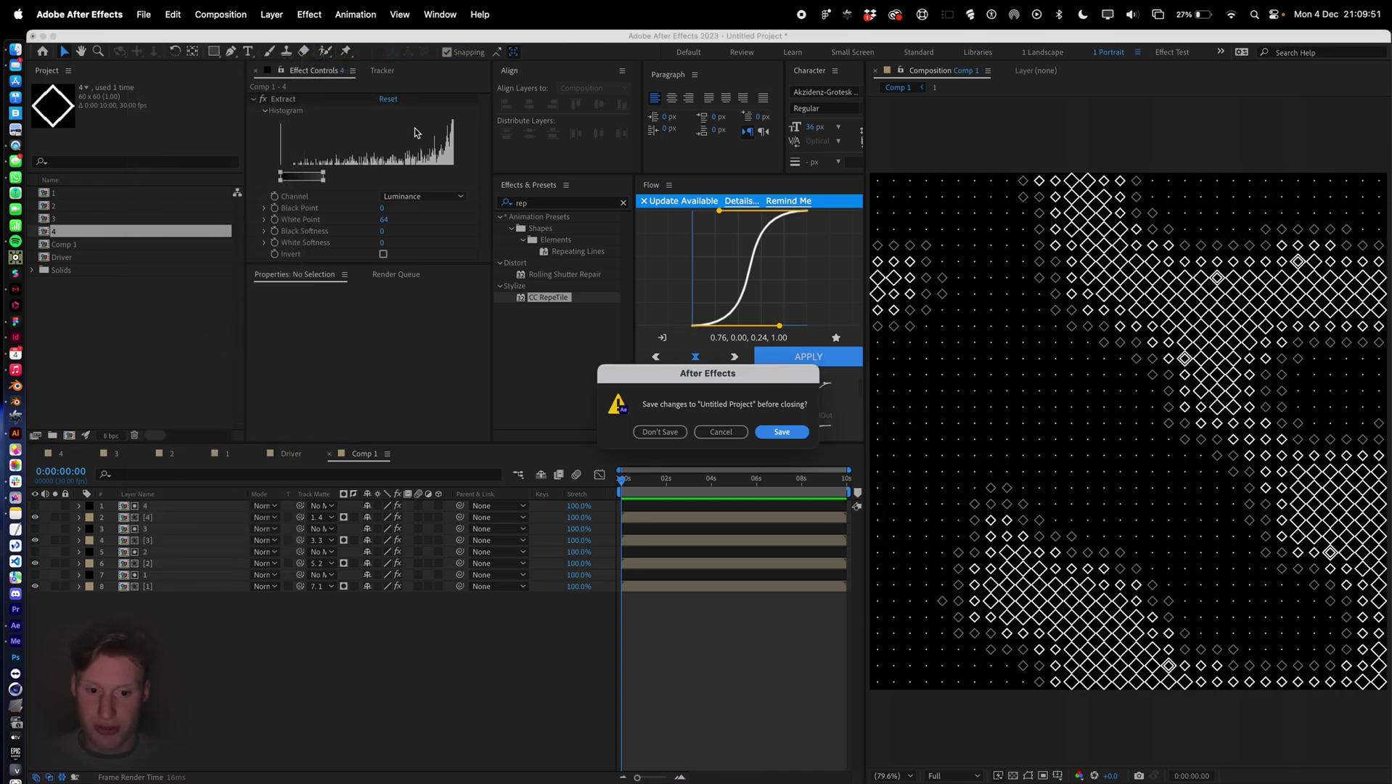
Discard the old project and create a 60 × 60 px composition using 1920/32 for width and height.
left_click(659, 431)
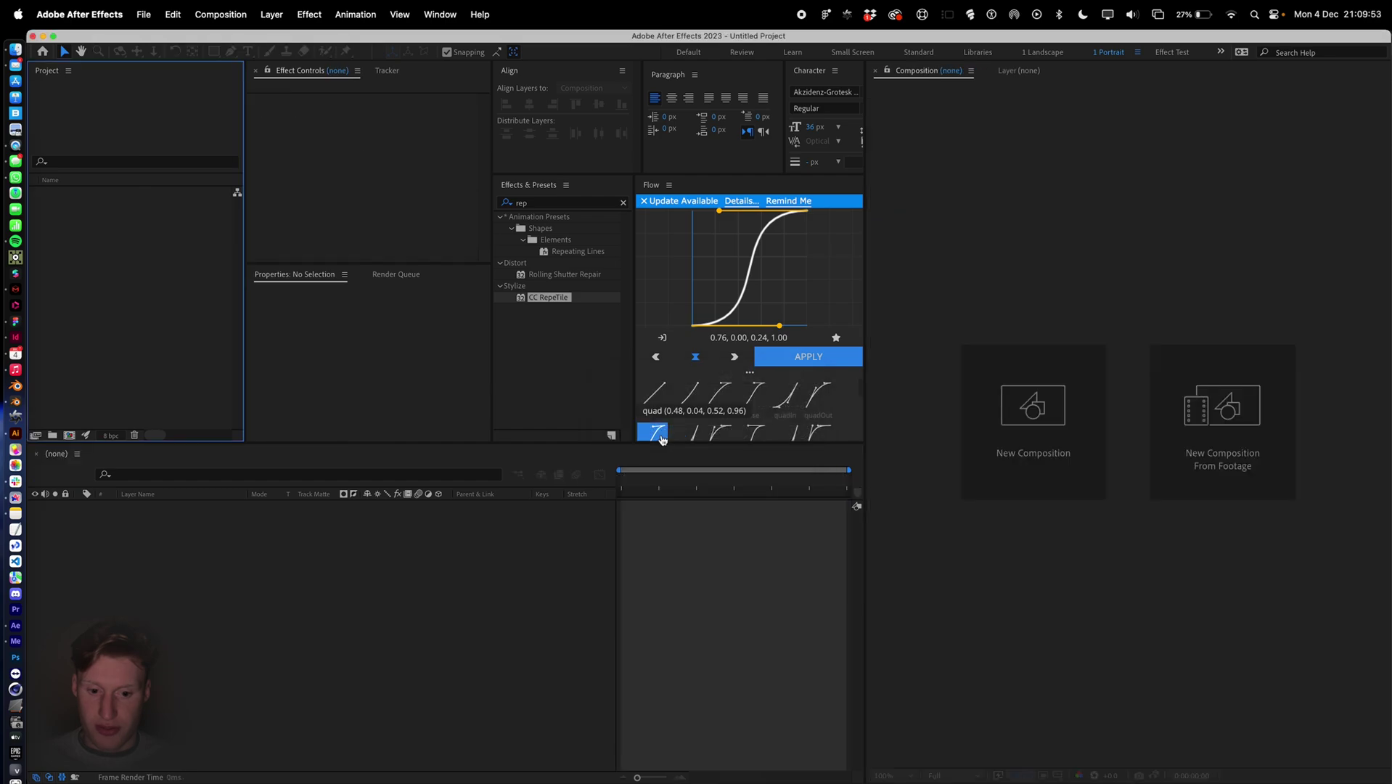
left_click(1013, 438)
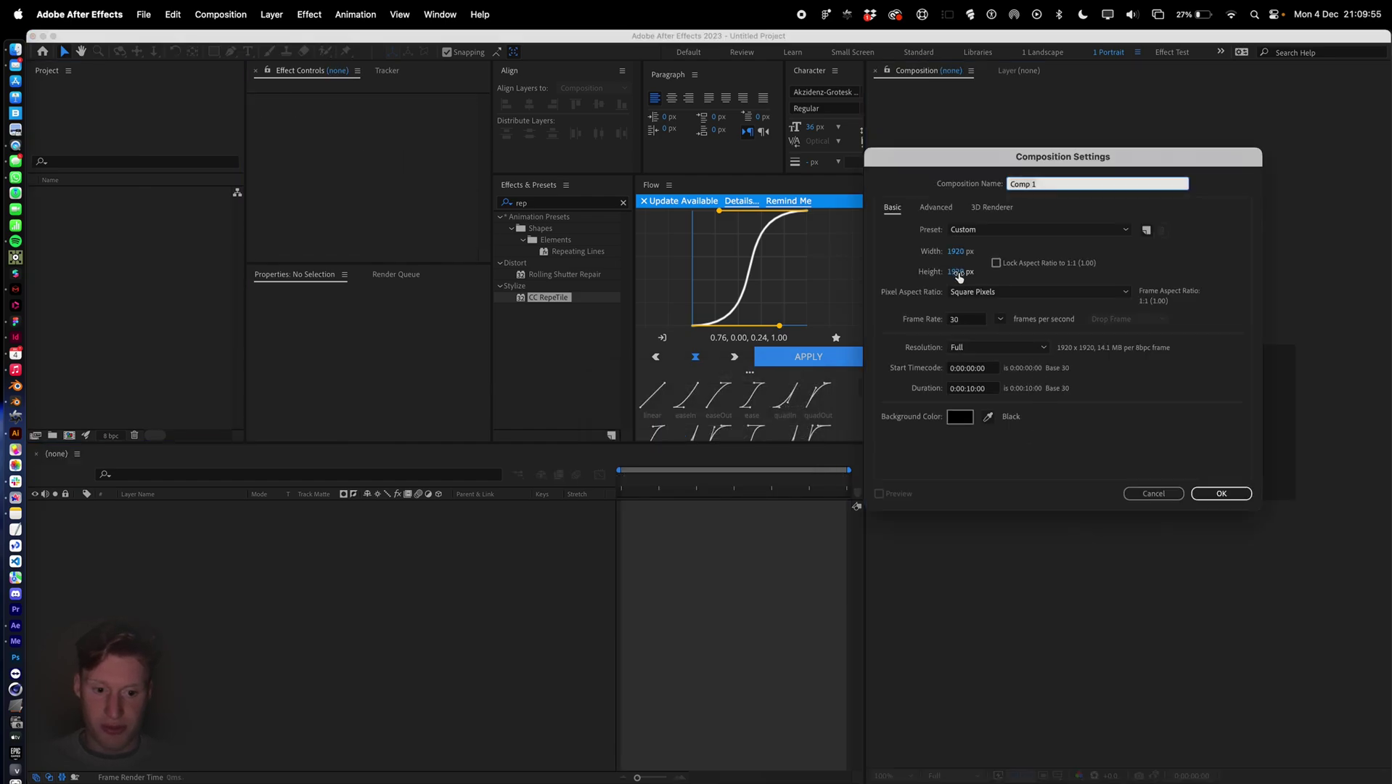
left_click(959, 250)
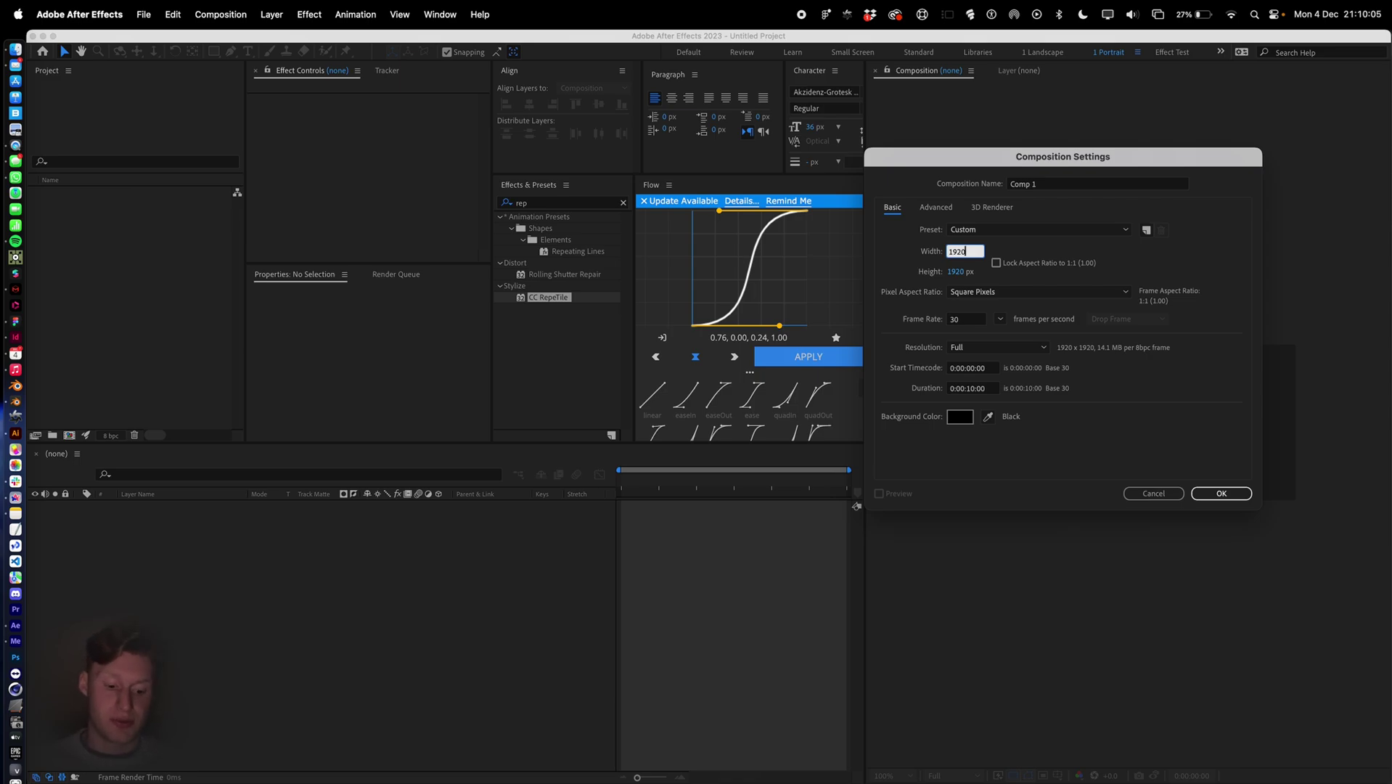
key("Tab")
type("/32")
key("Tab")
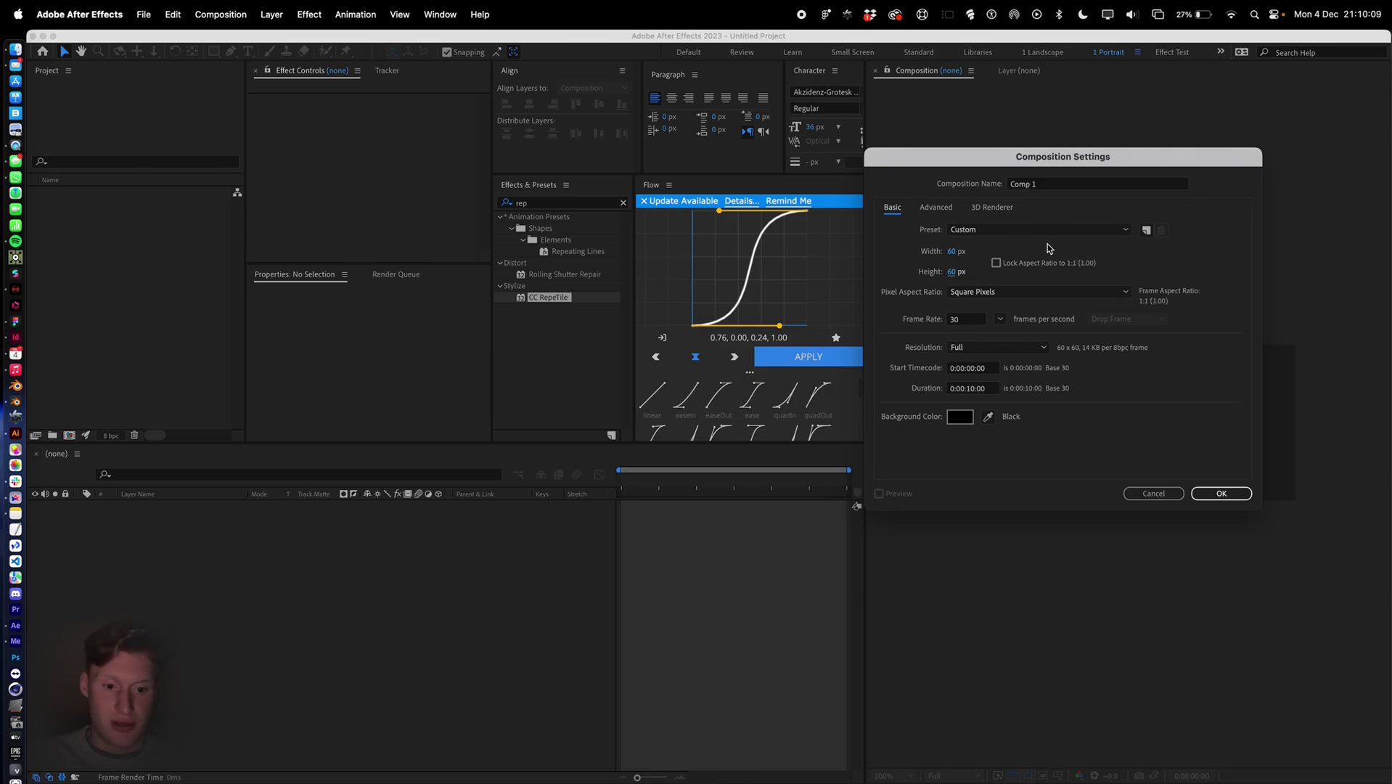
left_click(1242, 494)
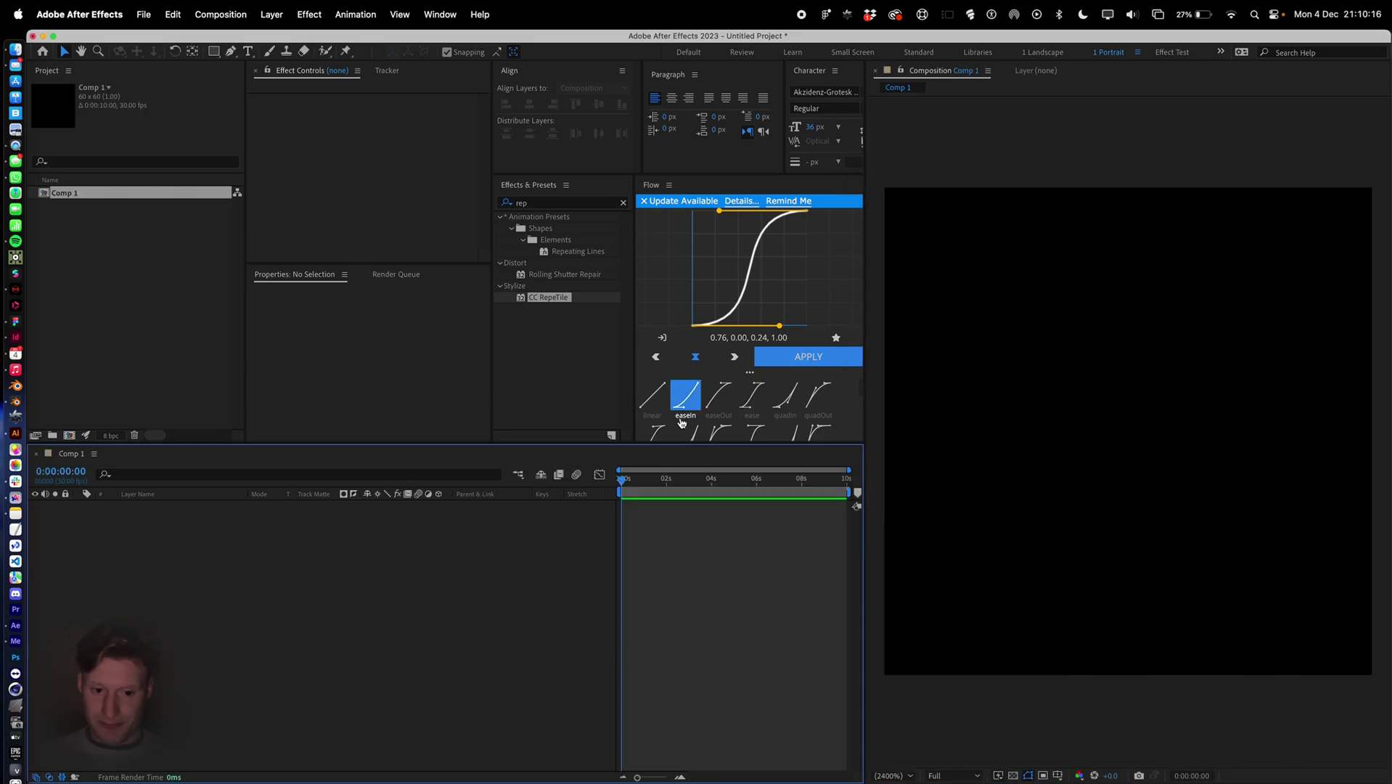
Rename Comp 1 to '1'.
left_click(122, 196)
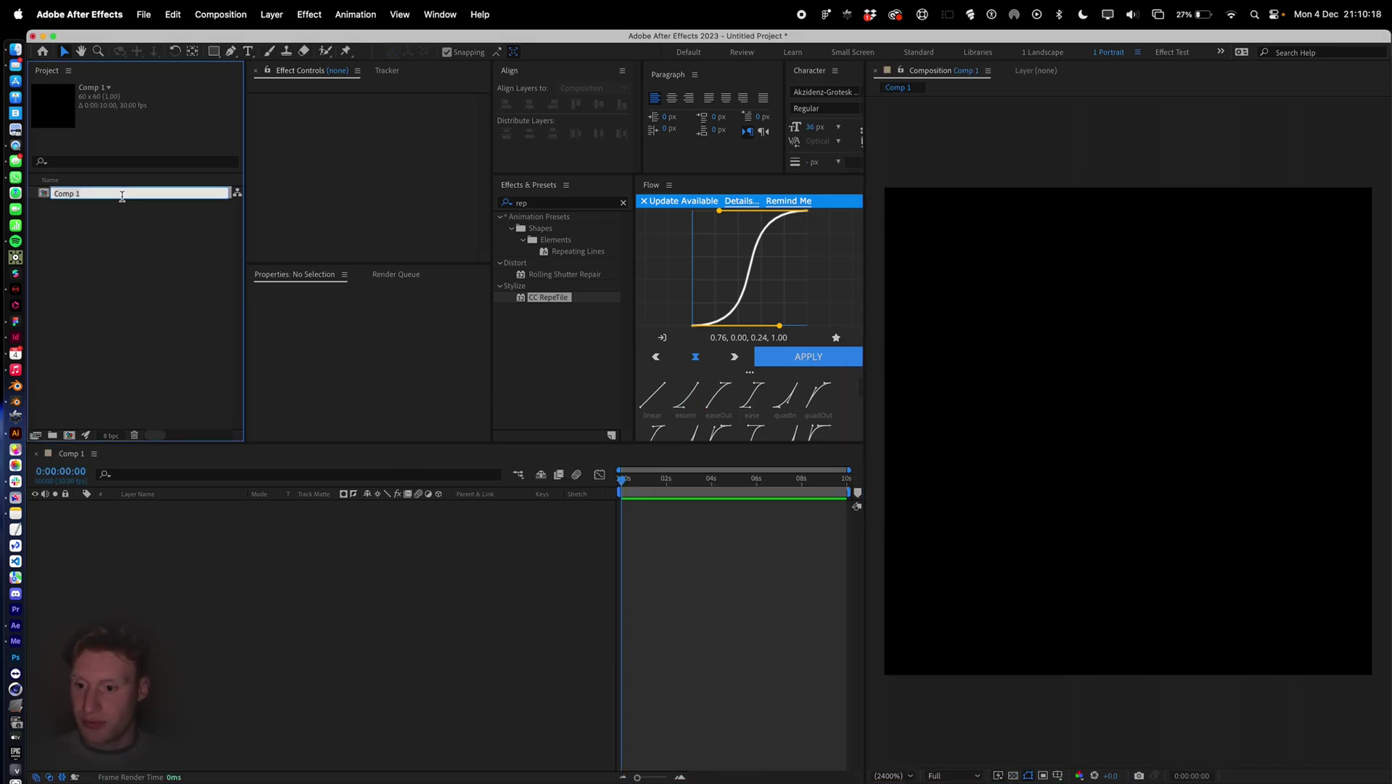
type("1")
key("Return")
key("q")
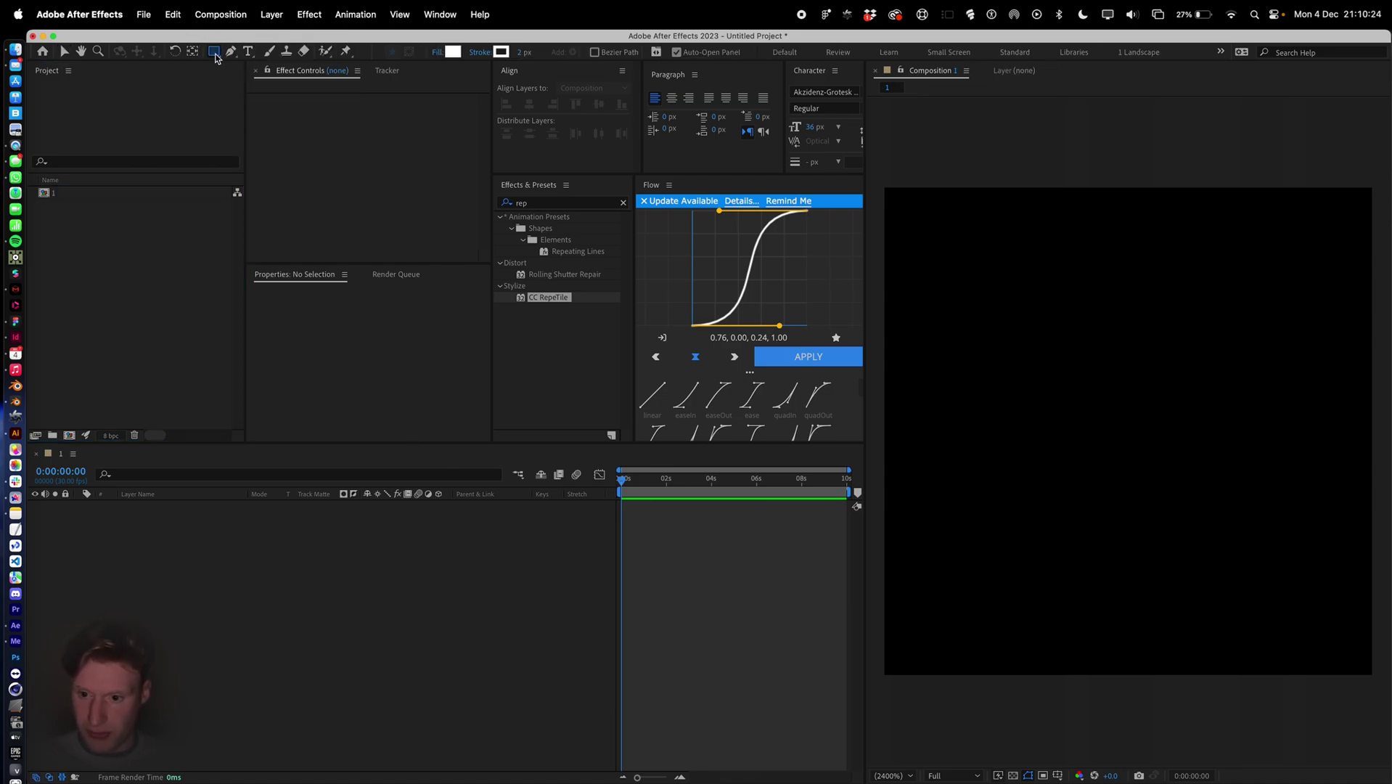
Add a full-frame white rectangle shape and shrink its size to 2.
left_click(378, 541)
double_click(214, 51)
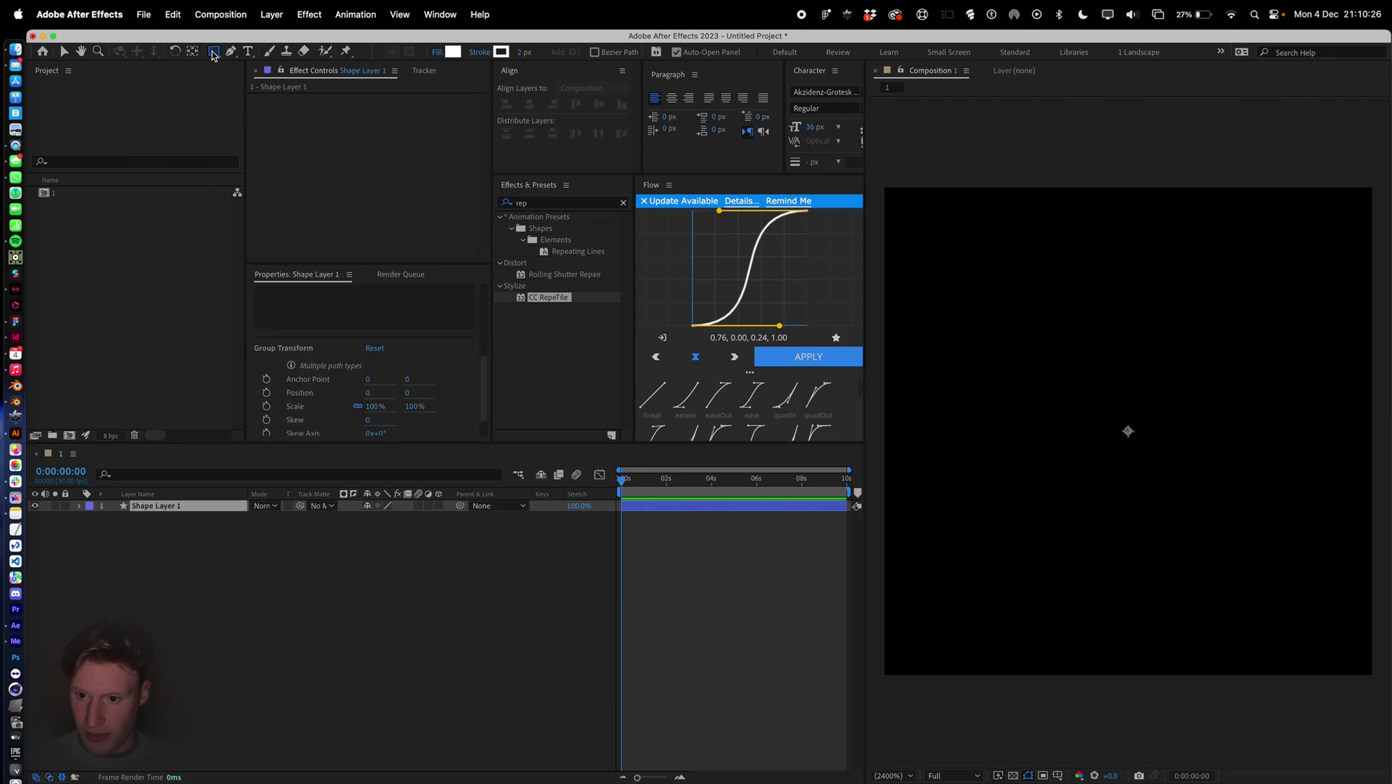
left_click(625, 51)
type("0")
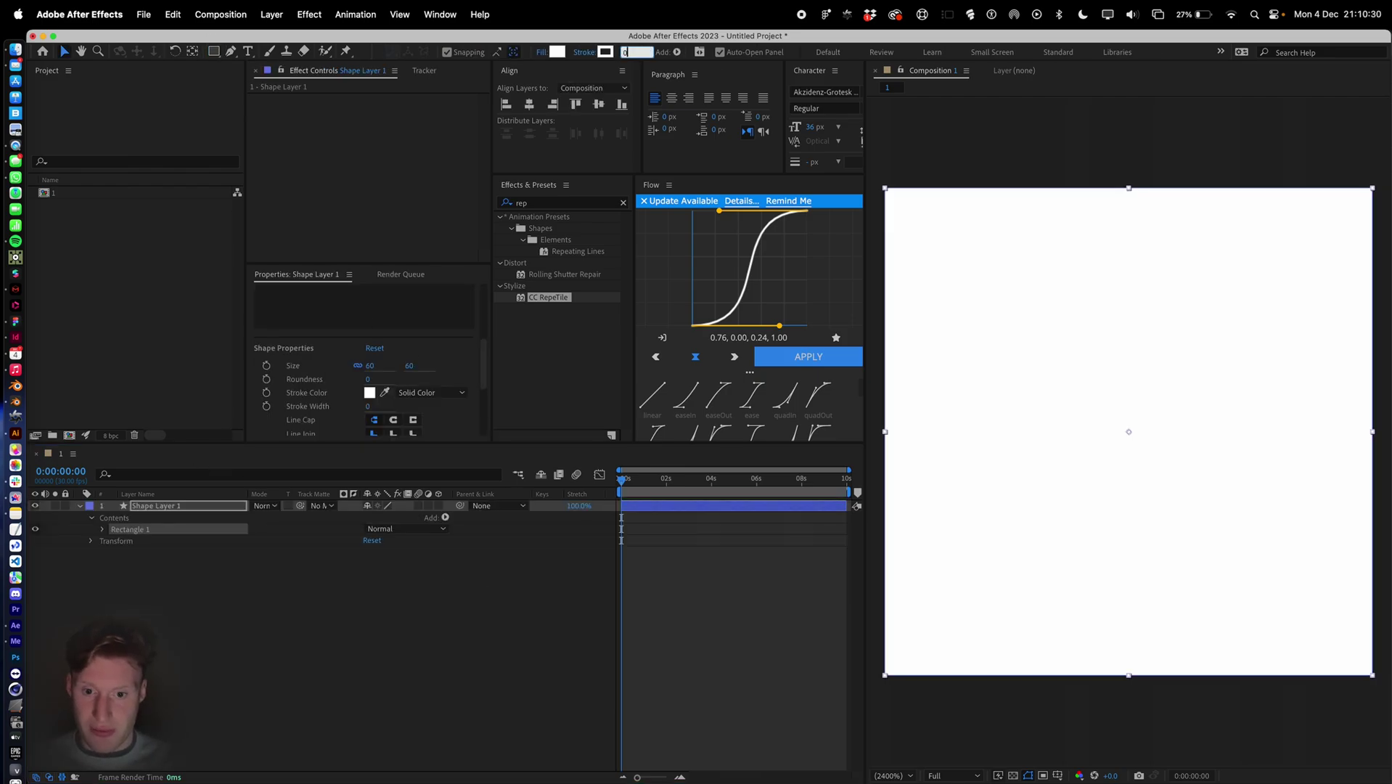
key("Return")
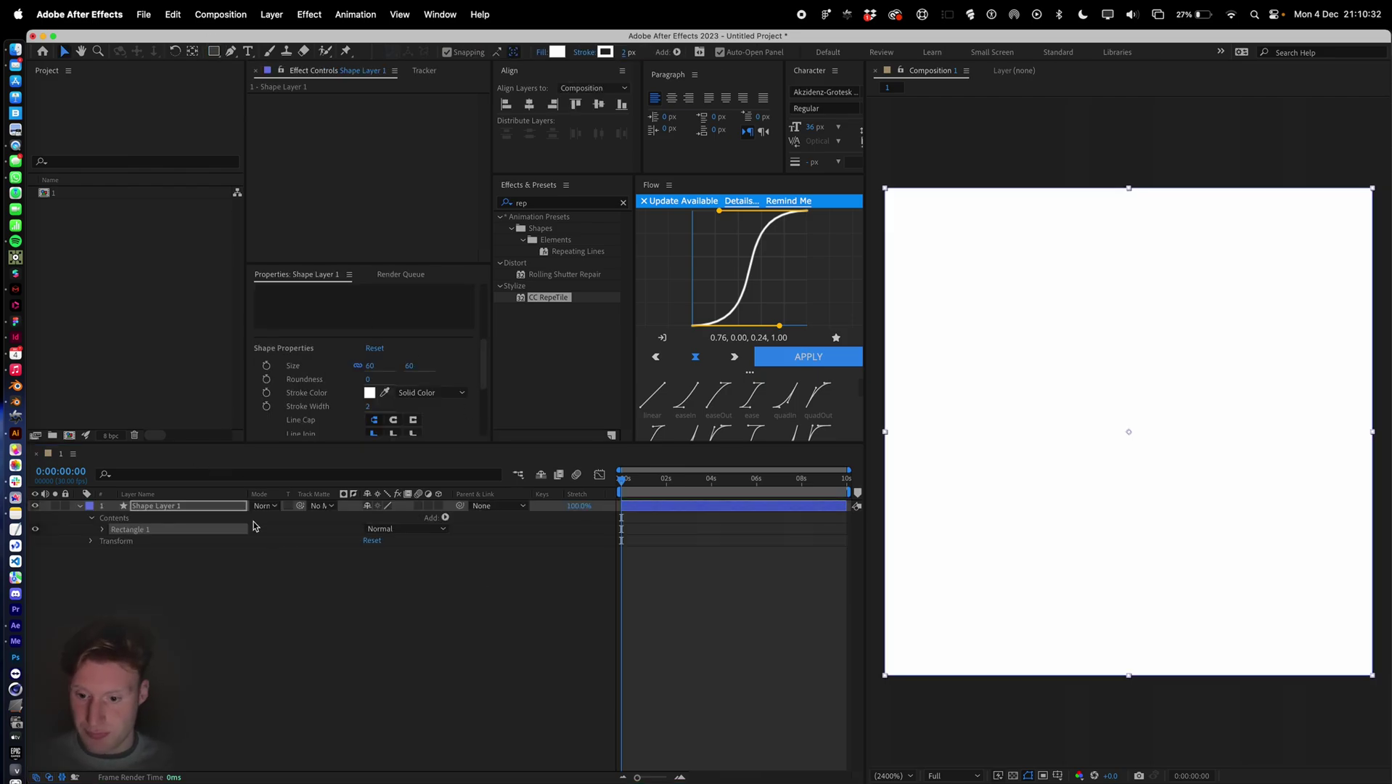
left_click(371, 367)
type("2")
left_click(457, 662)
left_click(66, 195)
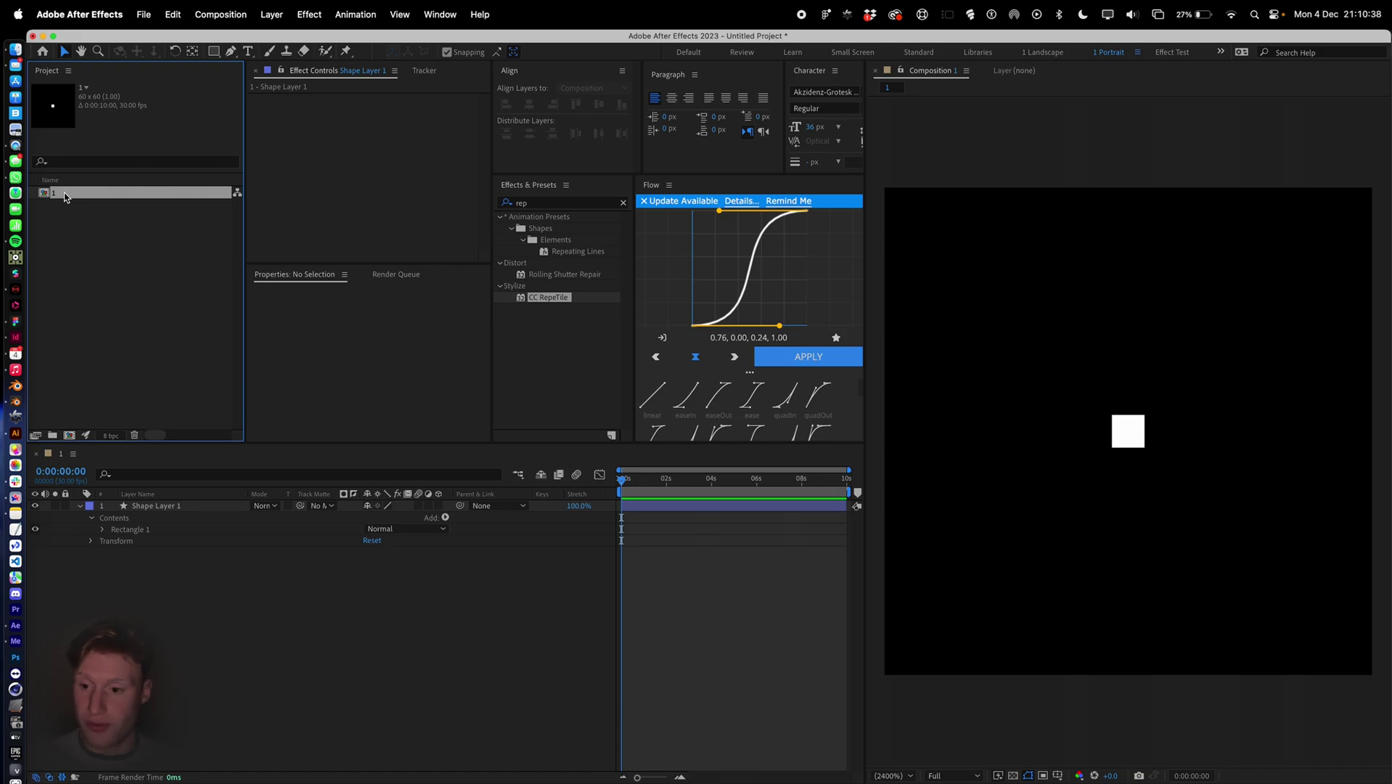
Duplicate composition 1 as composition 2, open it, and enlarge the square to 40 × 40.
key("super+d")
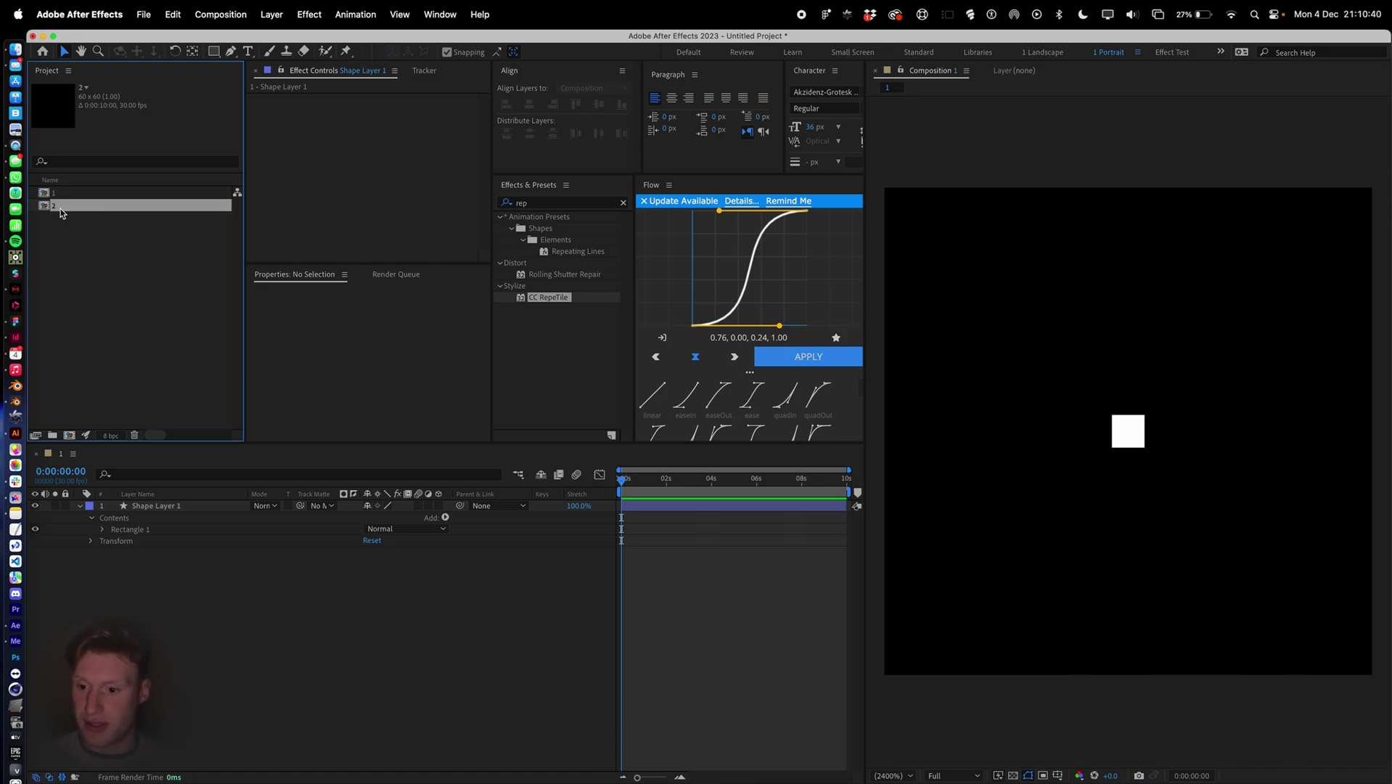
double_click(64, 208)
left_click(666, 507)
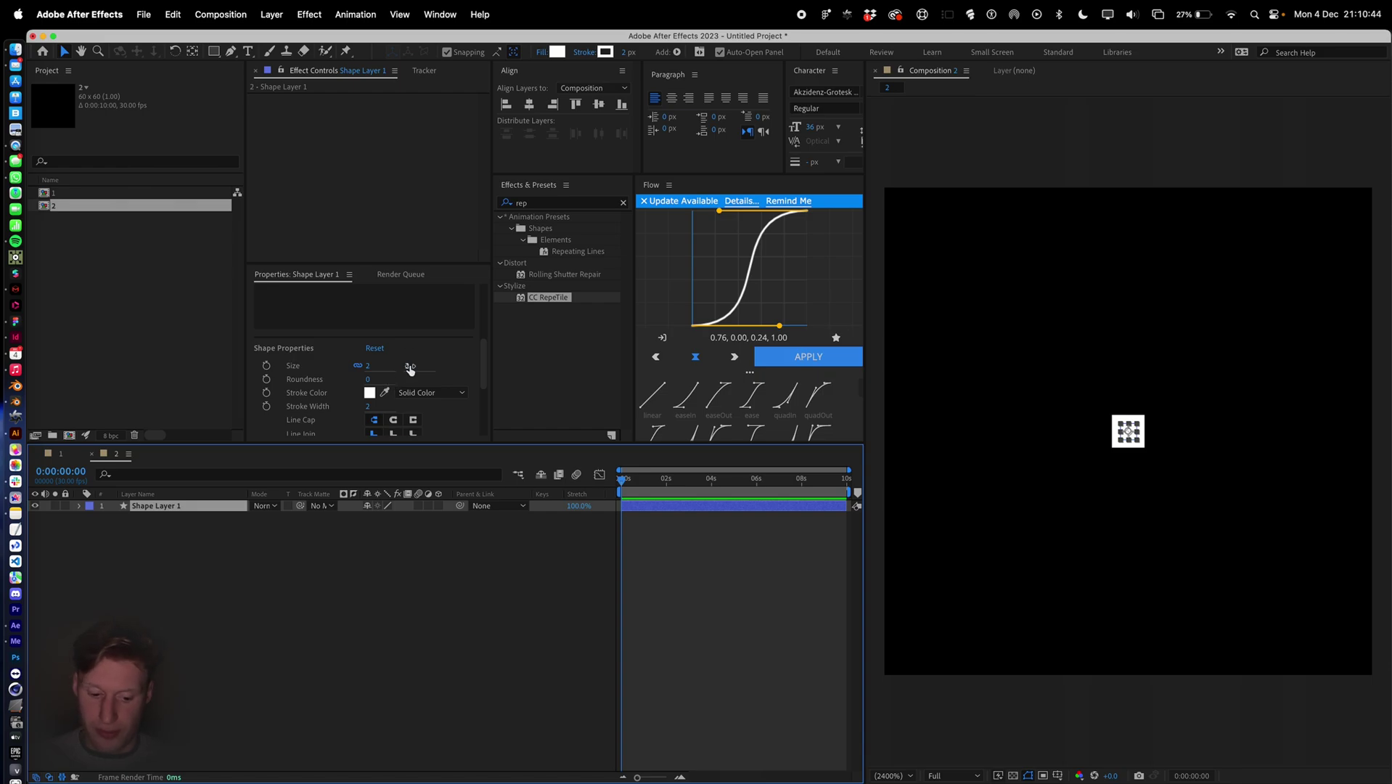
key("Return")
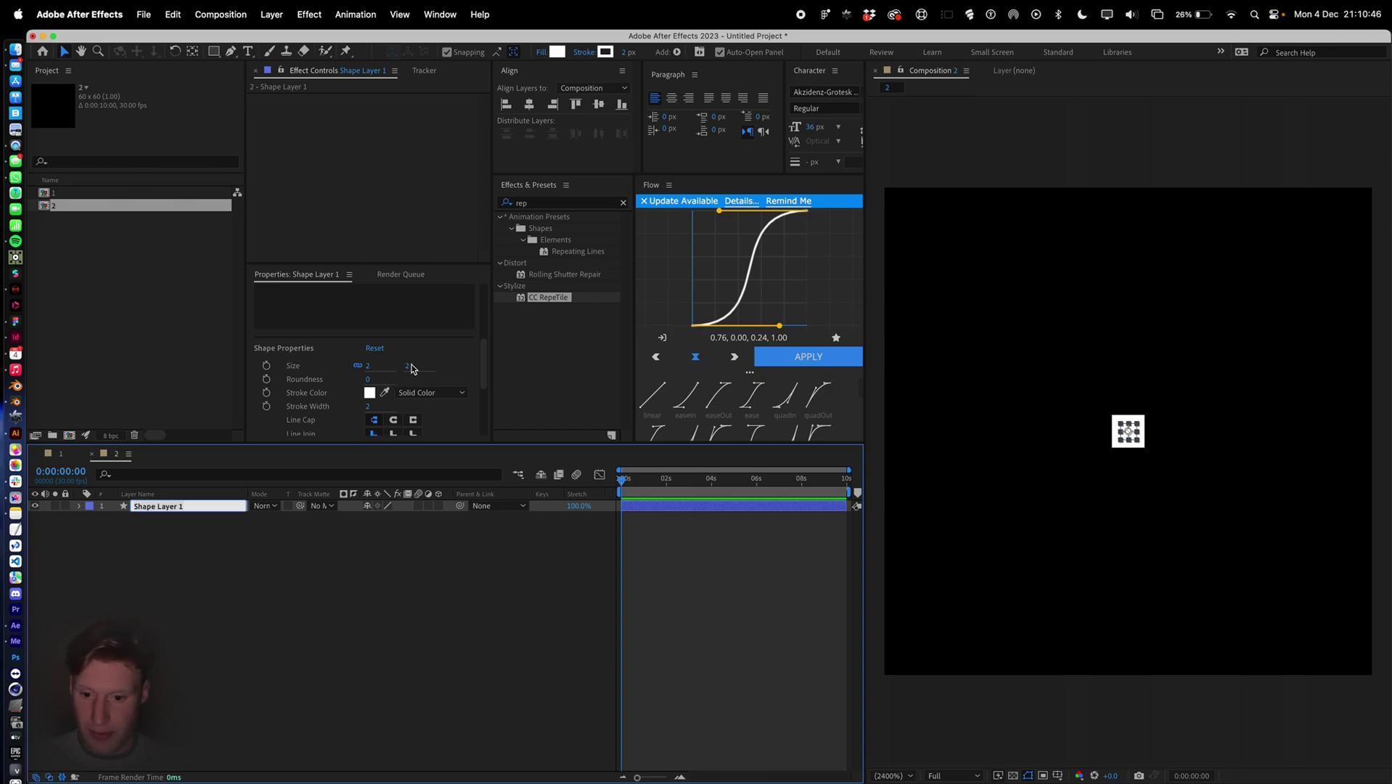
left_click(409, 366)
key("Return")
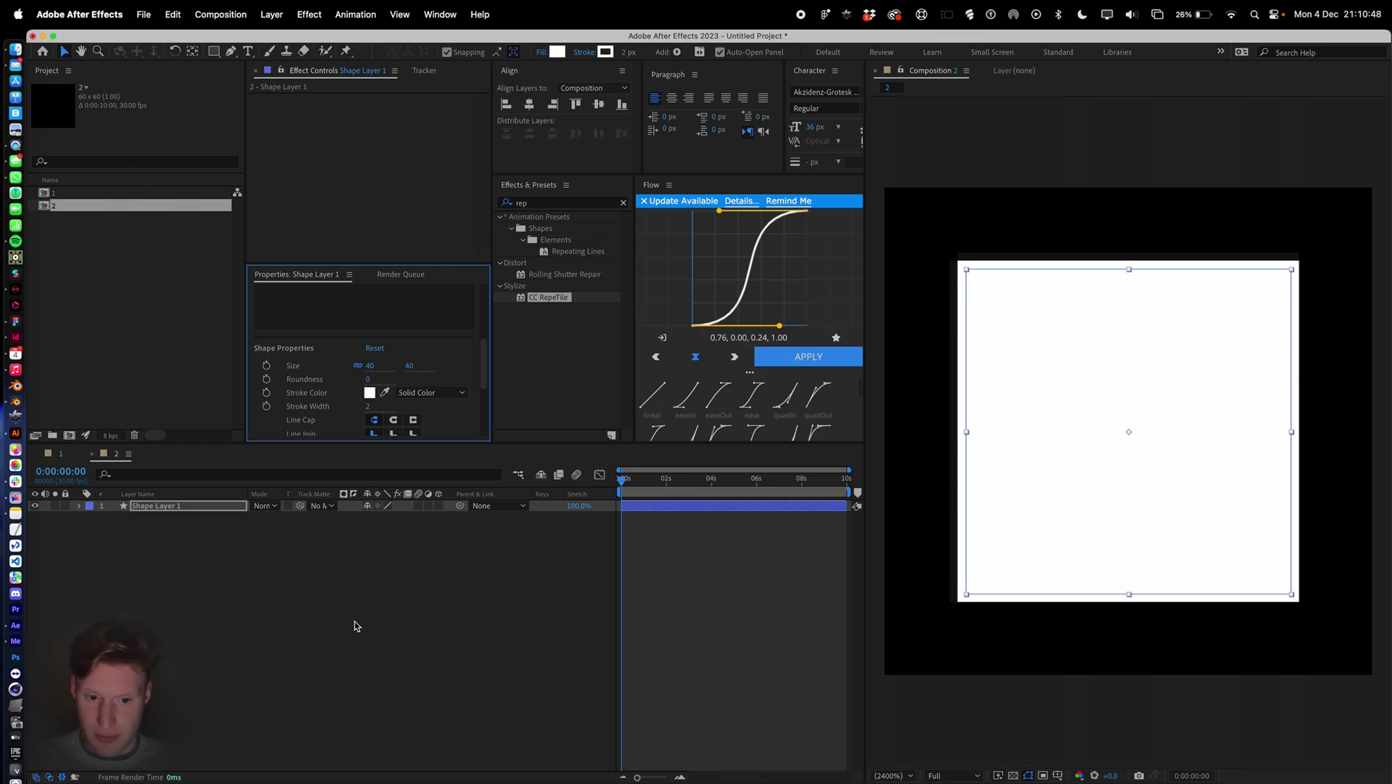
Delete the square's Fill group so only its outline remains.
left_click(81, 506)
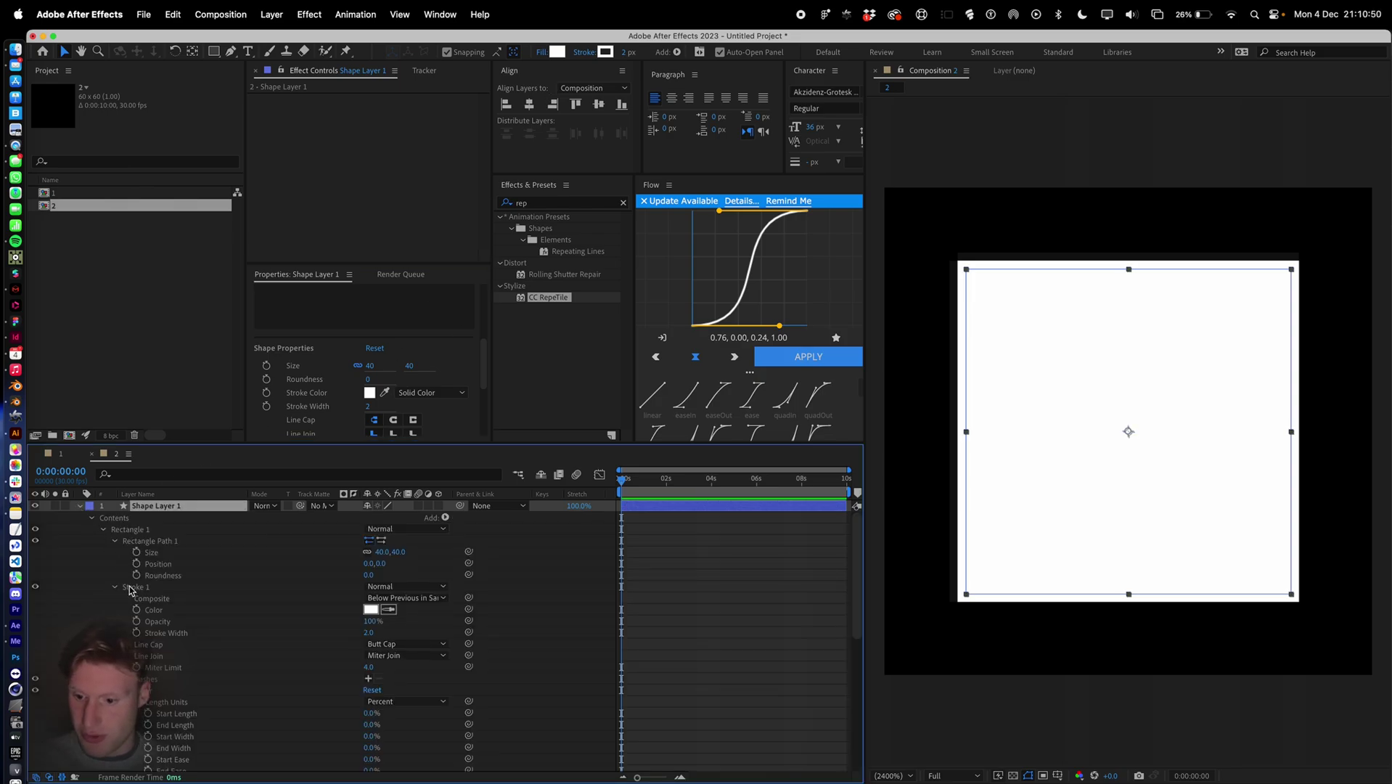
left_click(80, 506)
left_click(80, 506)
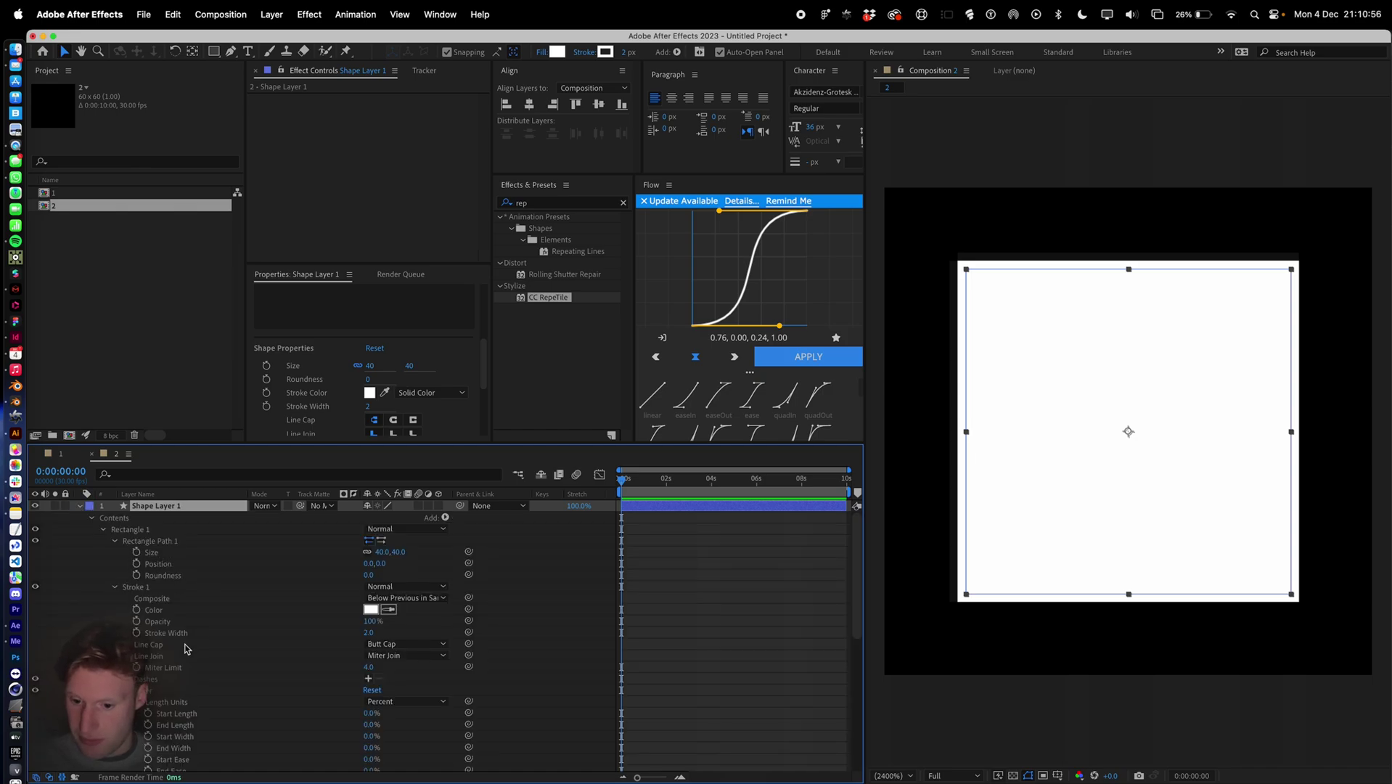
scroll(194, 601, "down", 5)
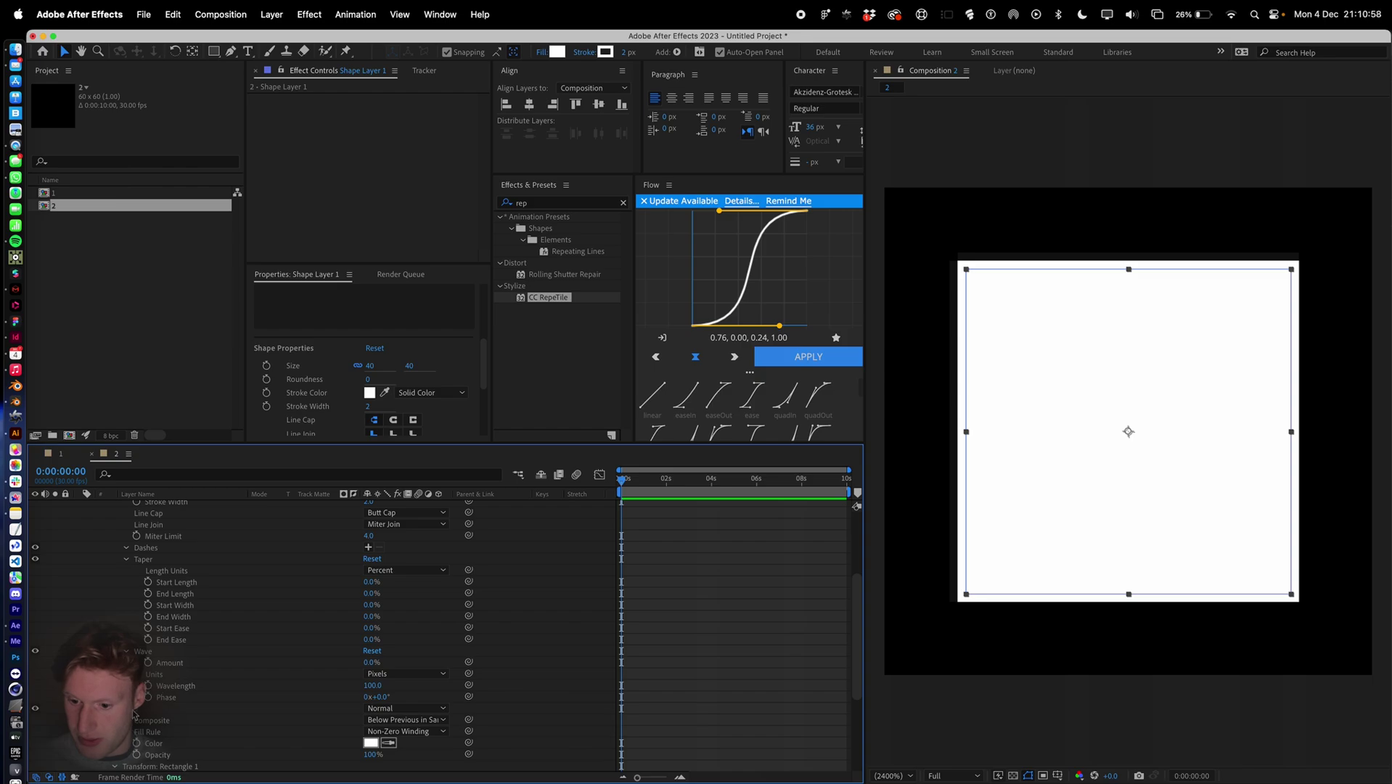
left_click(133, 709)
key("Delete")
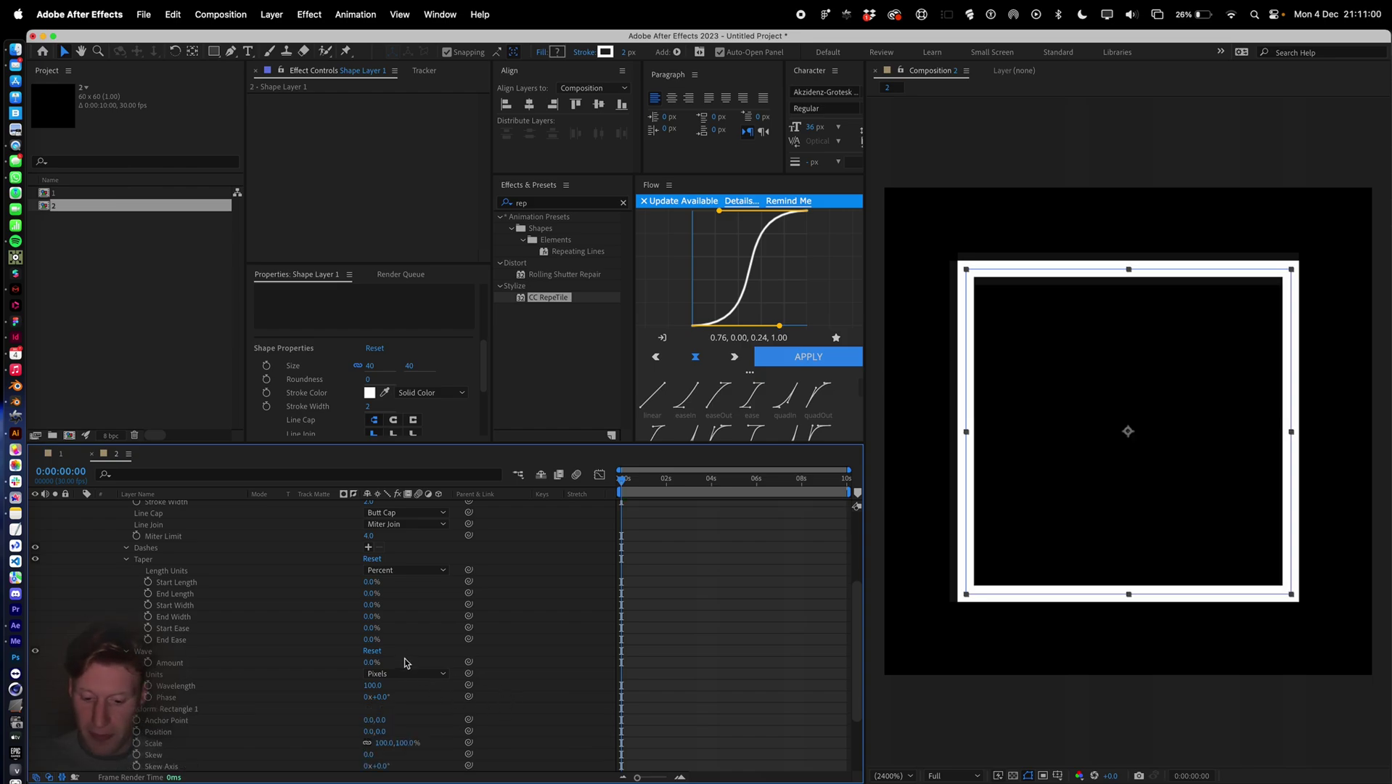
Rotate the square 45° into a diamond and shrink it to 25 px.
key("r")
left_click(384, 518)
type("45")
key("Return")
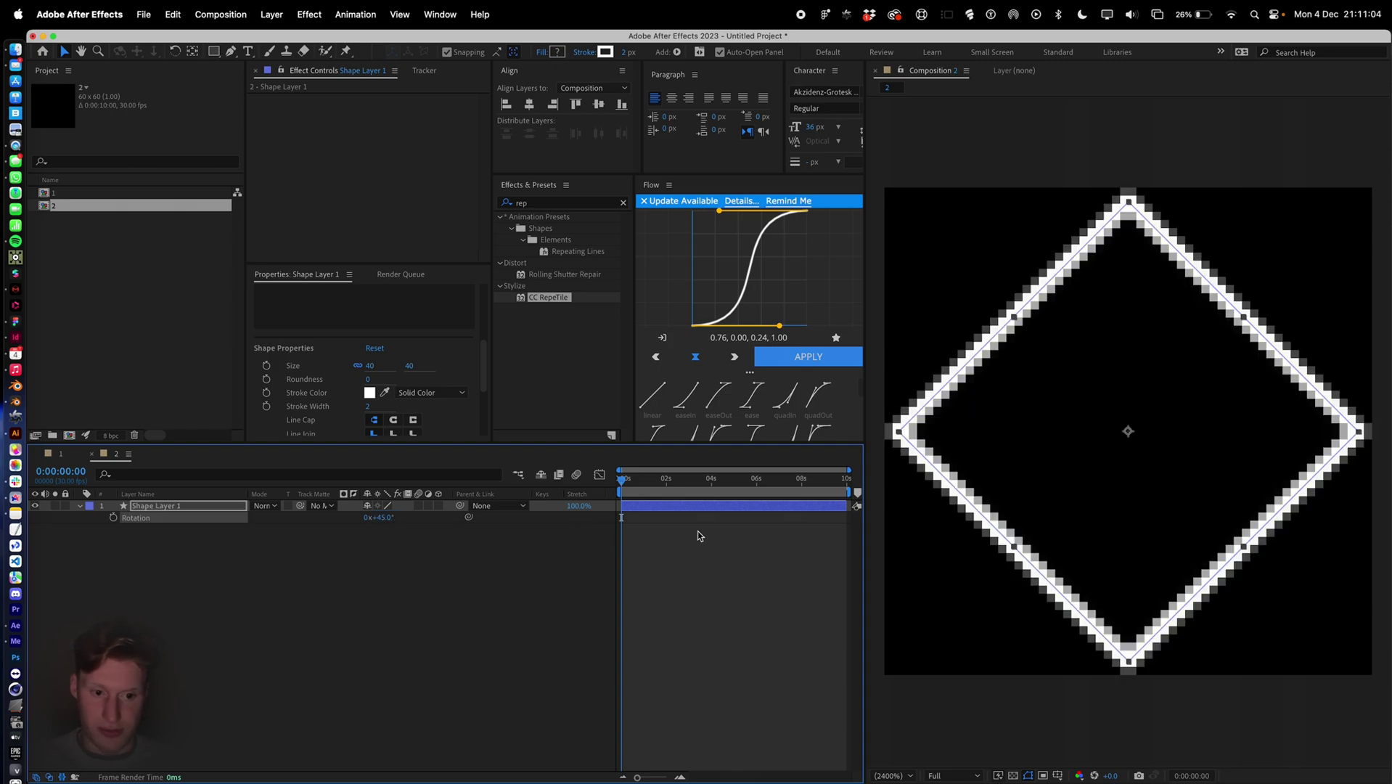
left_click(408, 367)
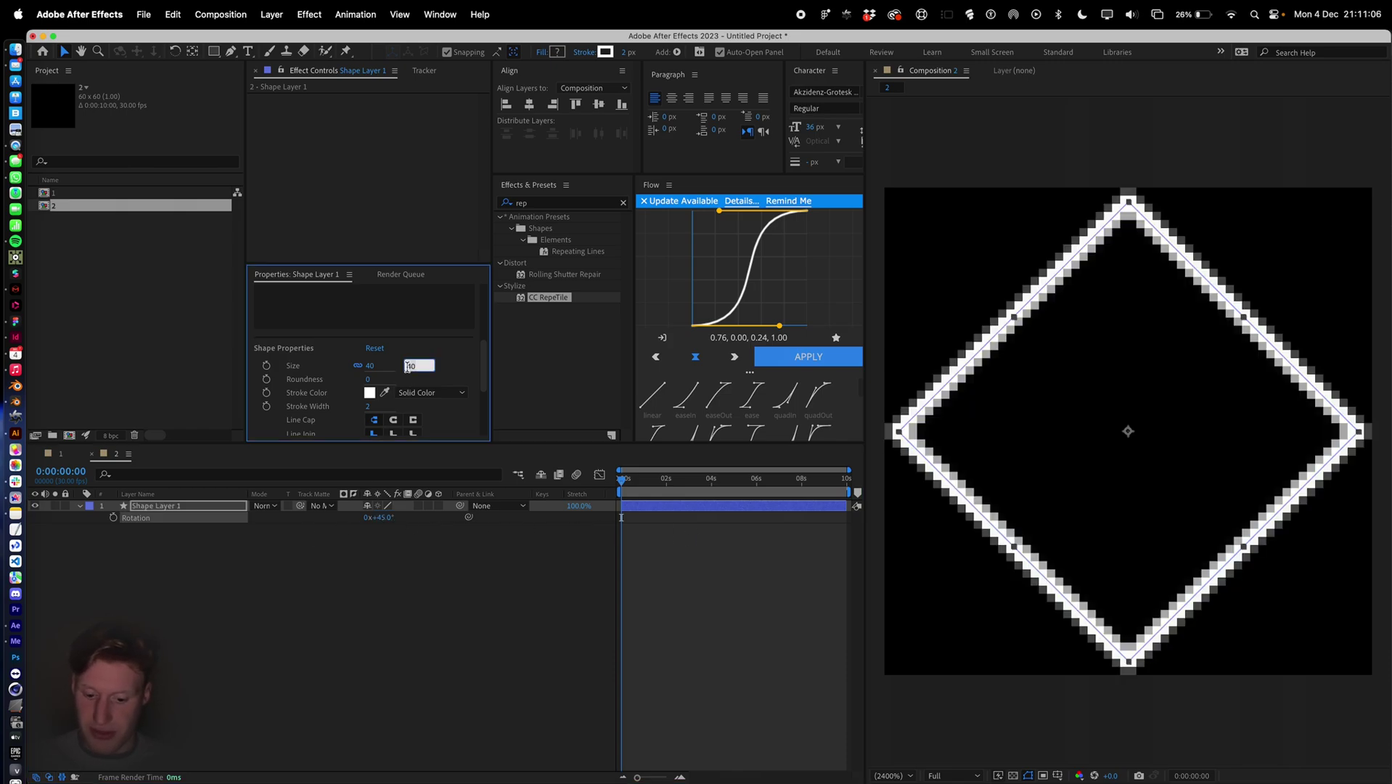
key("Return")
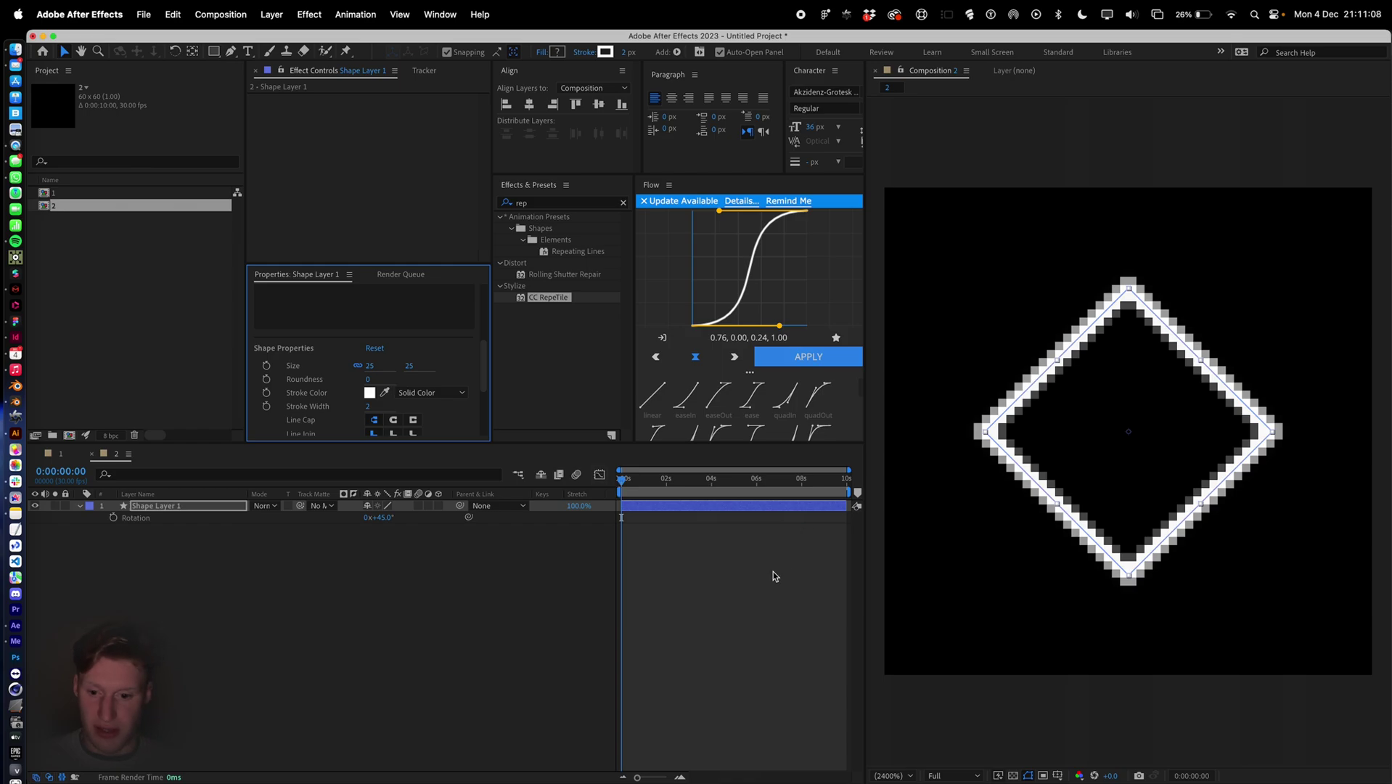
Set the diamond layer's opacity to 50%.
left_click(656, 596)
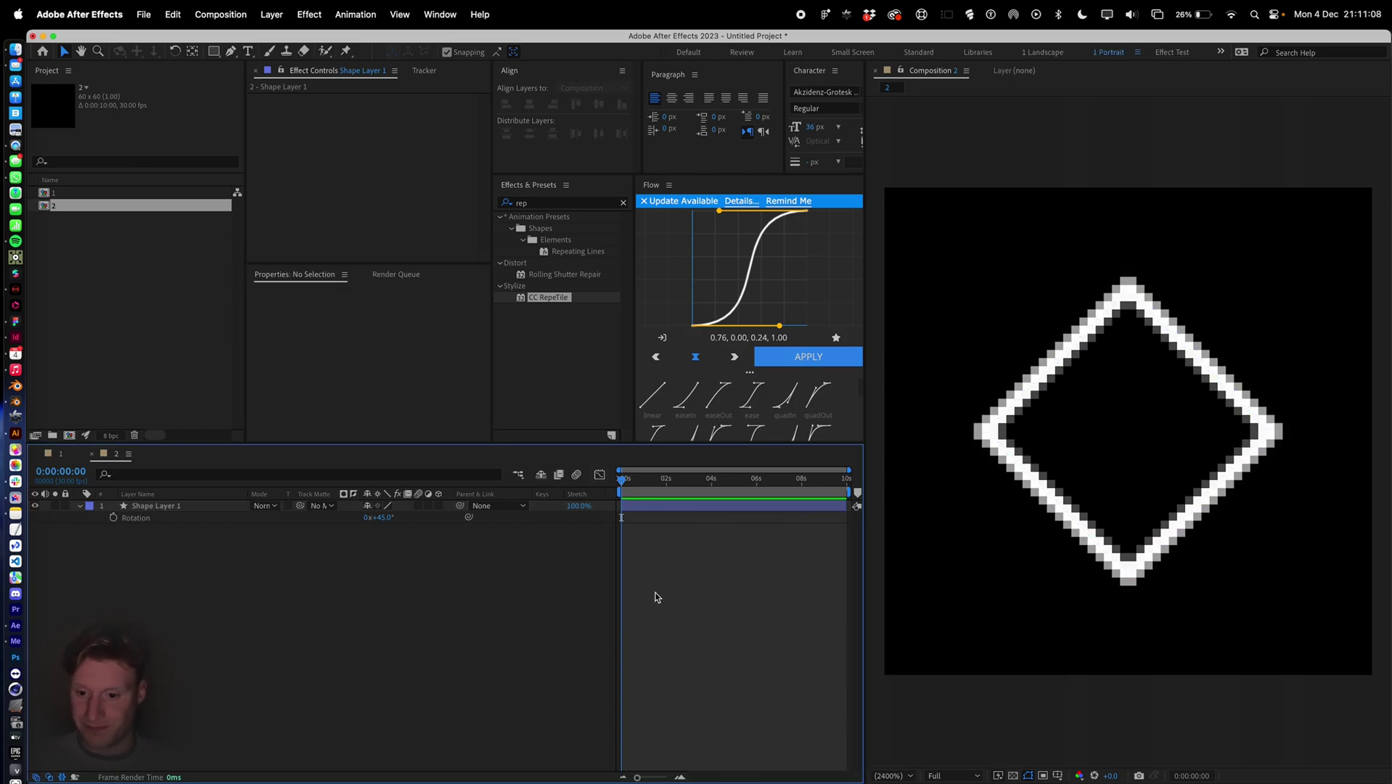
left_click(208, 506)
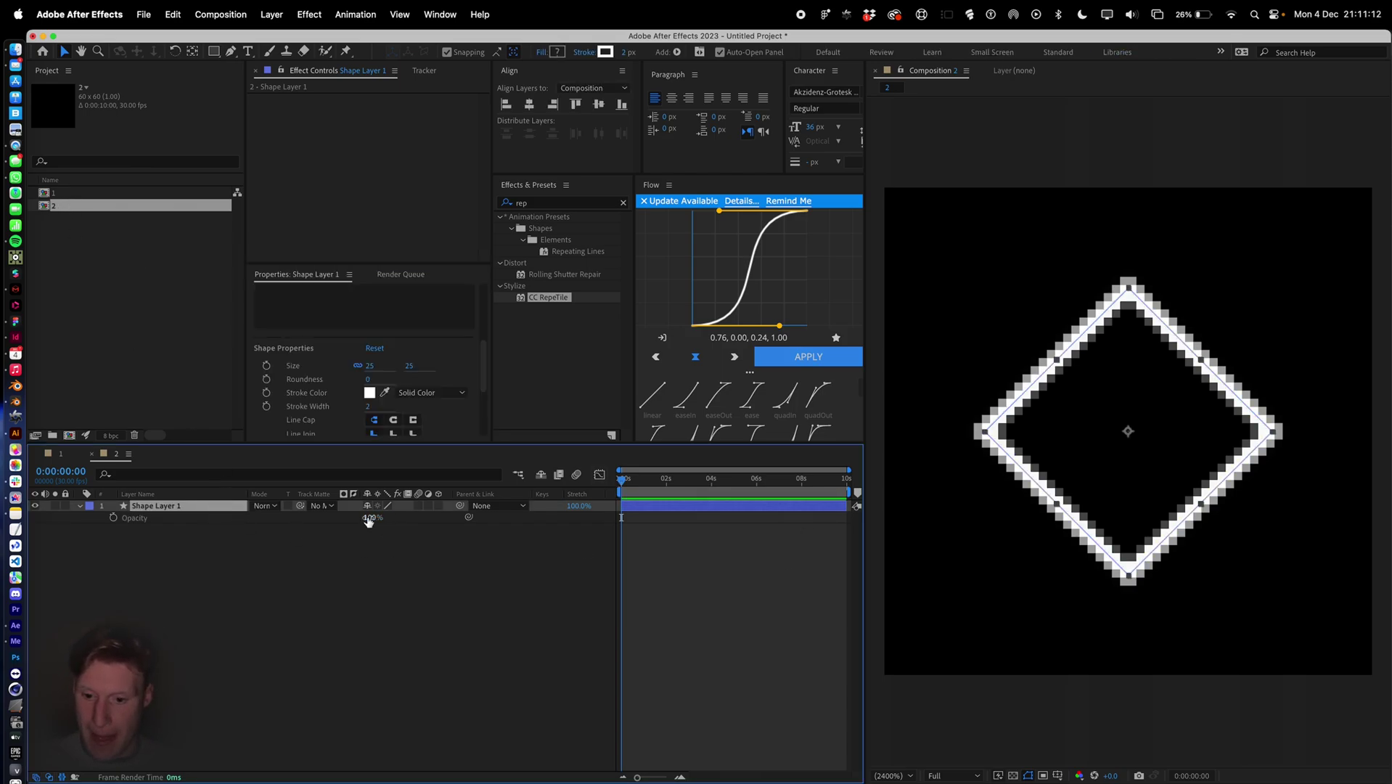
left_click(370, 518)
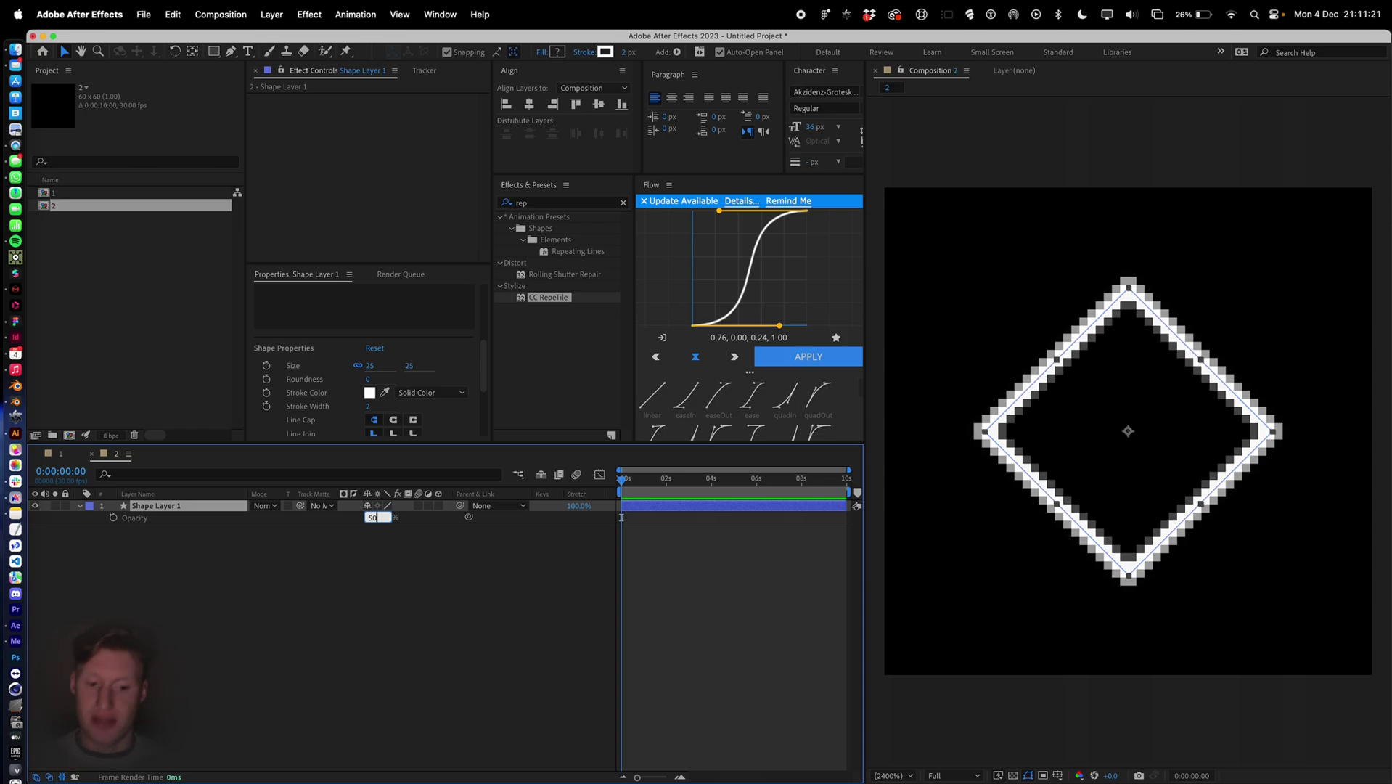
key("Return")
Duplicate composition 2 as composition 3 and open it.
left_click(444, 762)
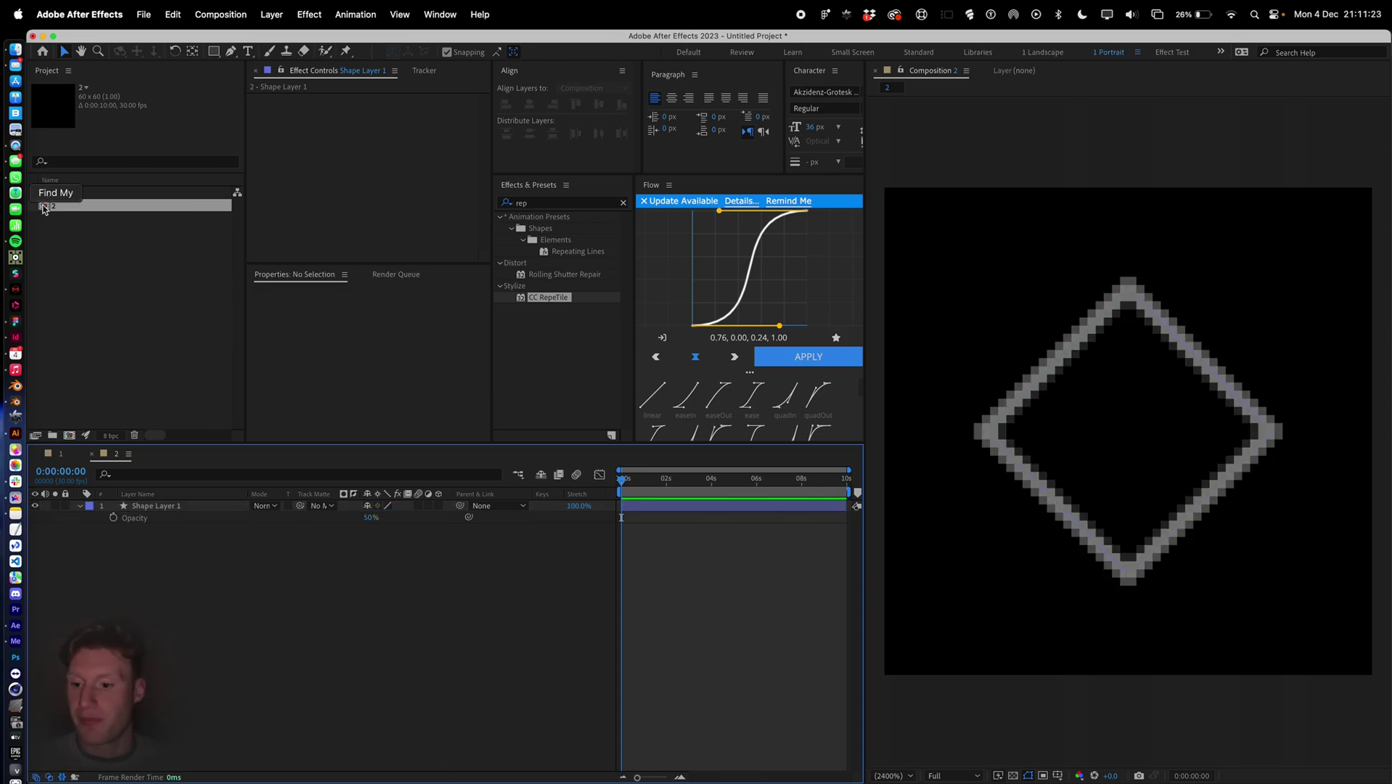
left_click(54, 209)
key("super+d")
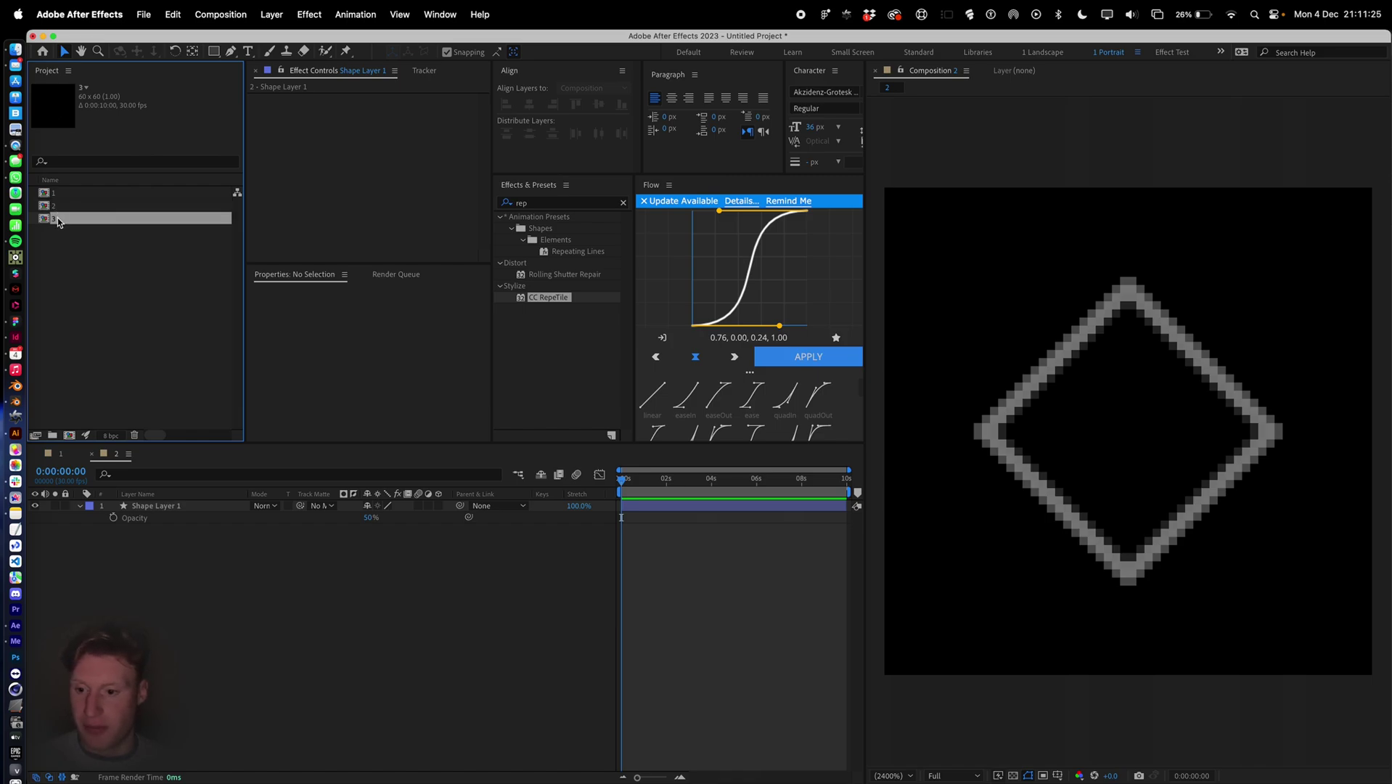
double_click(54, 220)
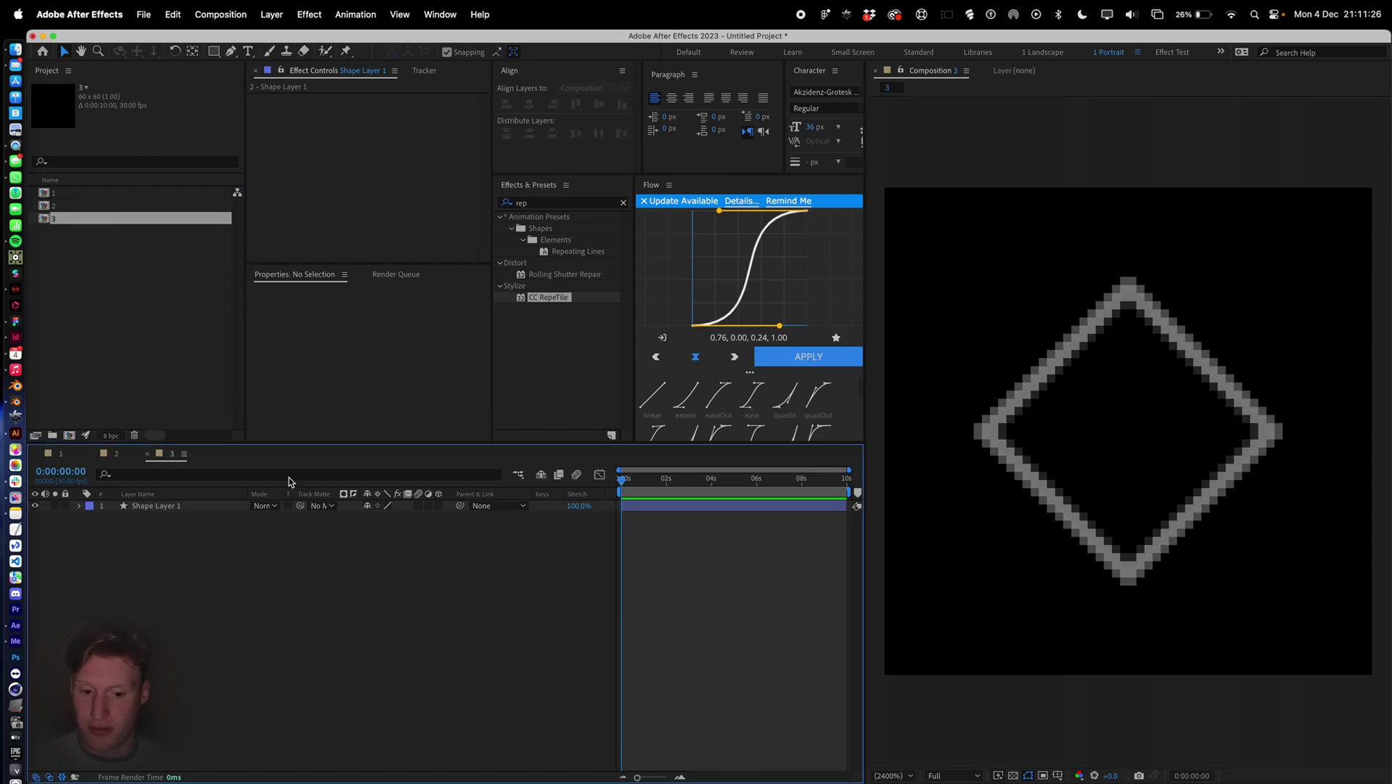
Set the diamond layer's opacity to 10%, then back to 100%.
left_click(233, 509)
key("t")
left_click(370, 517)
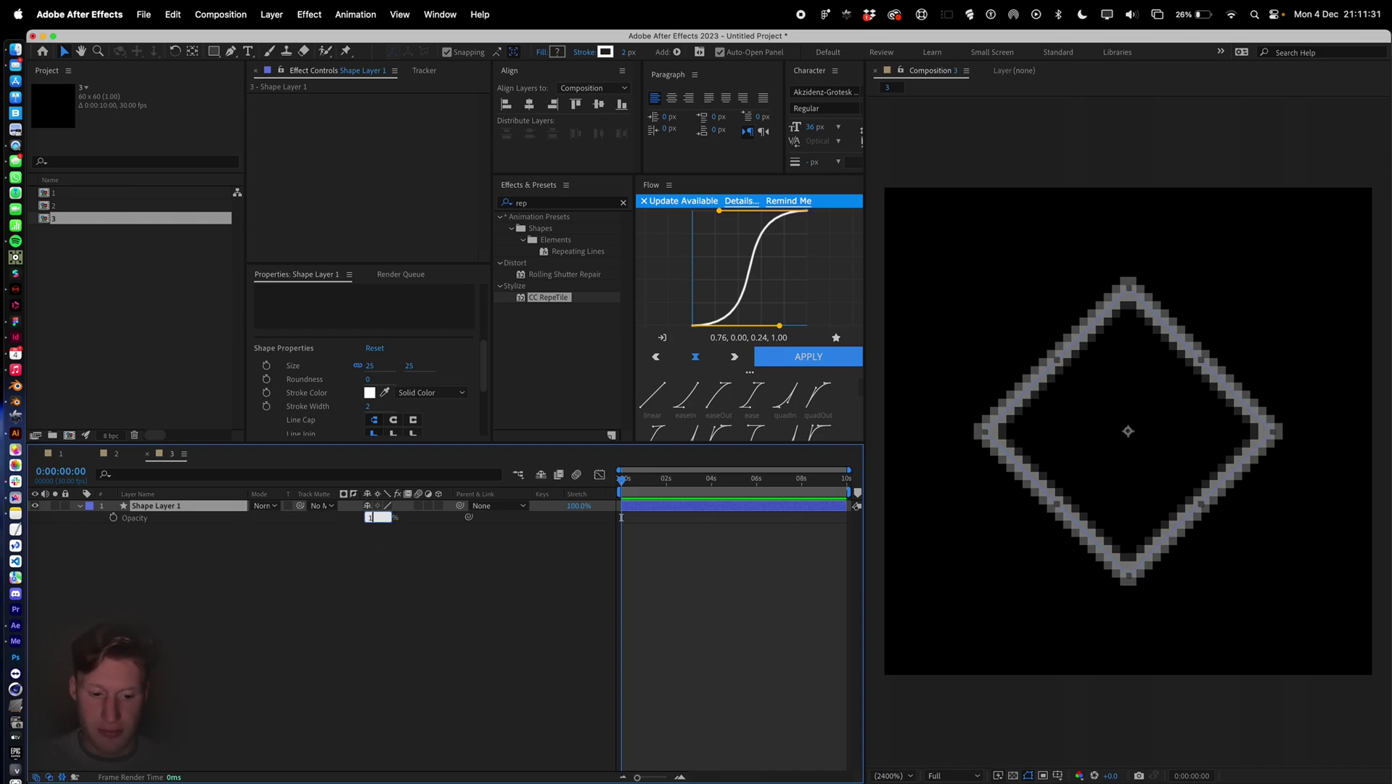
type("10")
key("Return")
left_click(370, 518)
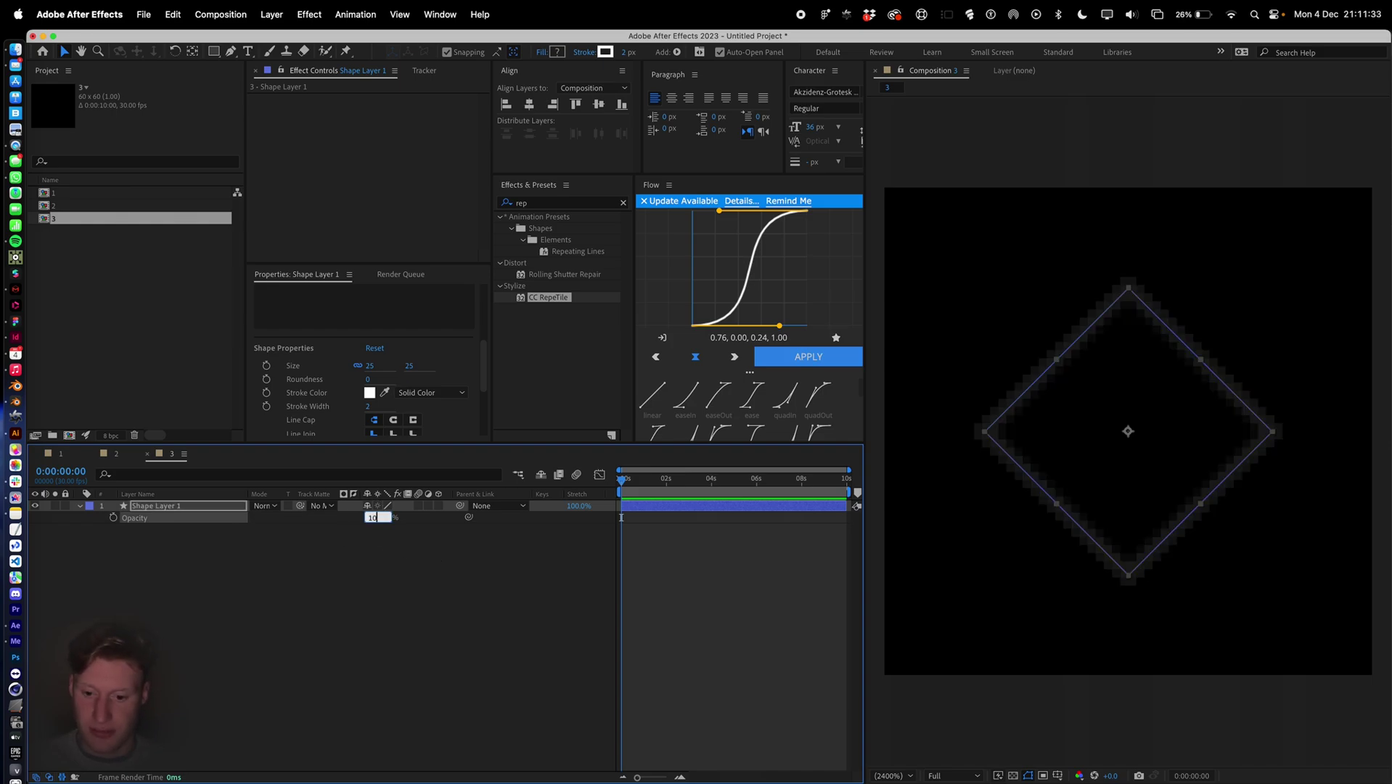
type("0")
key("Return")
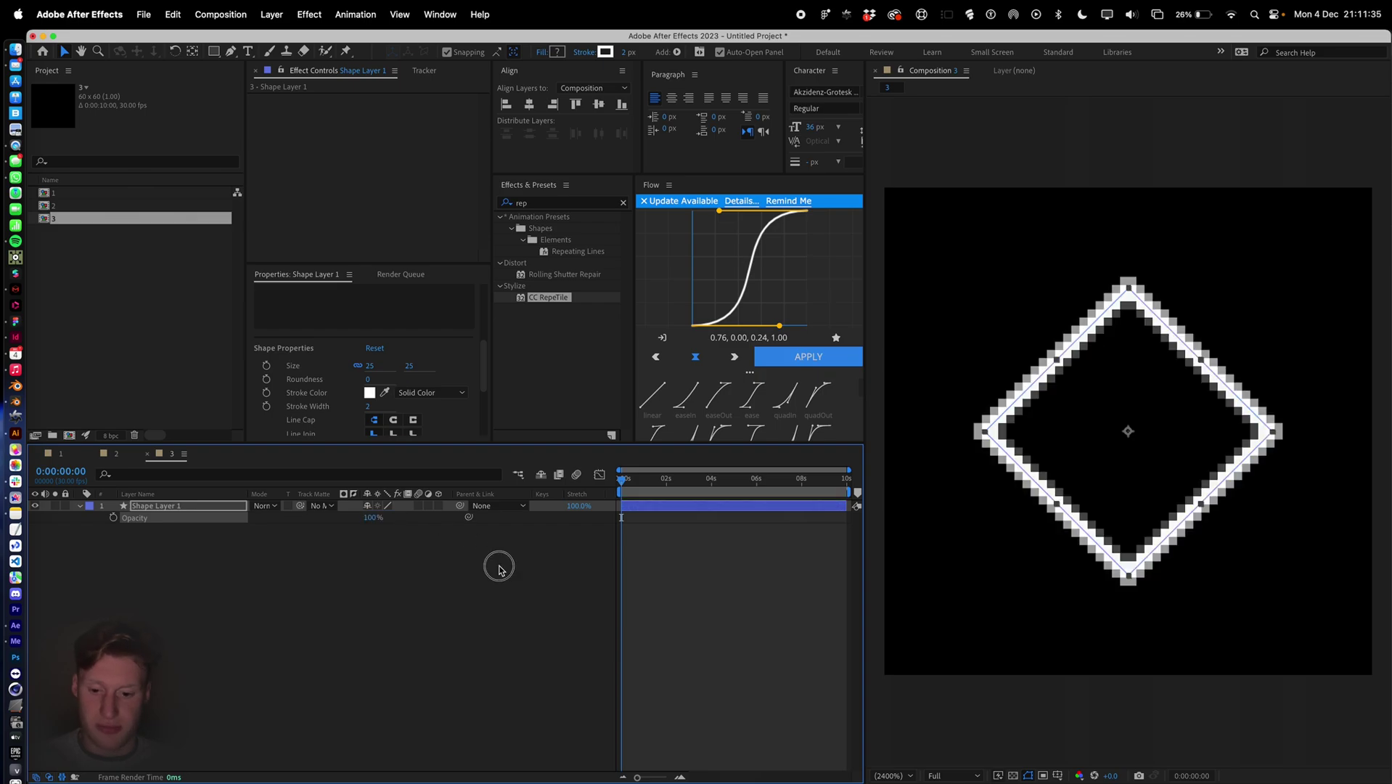
Thicken the diamond's stroke width to 4 px.
left_click(497, 566)
left_click(694, 506)
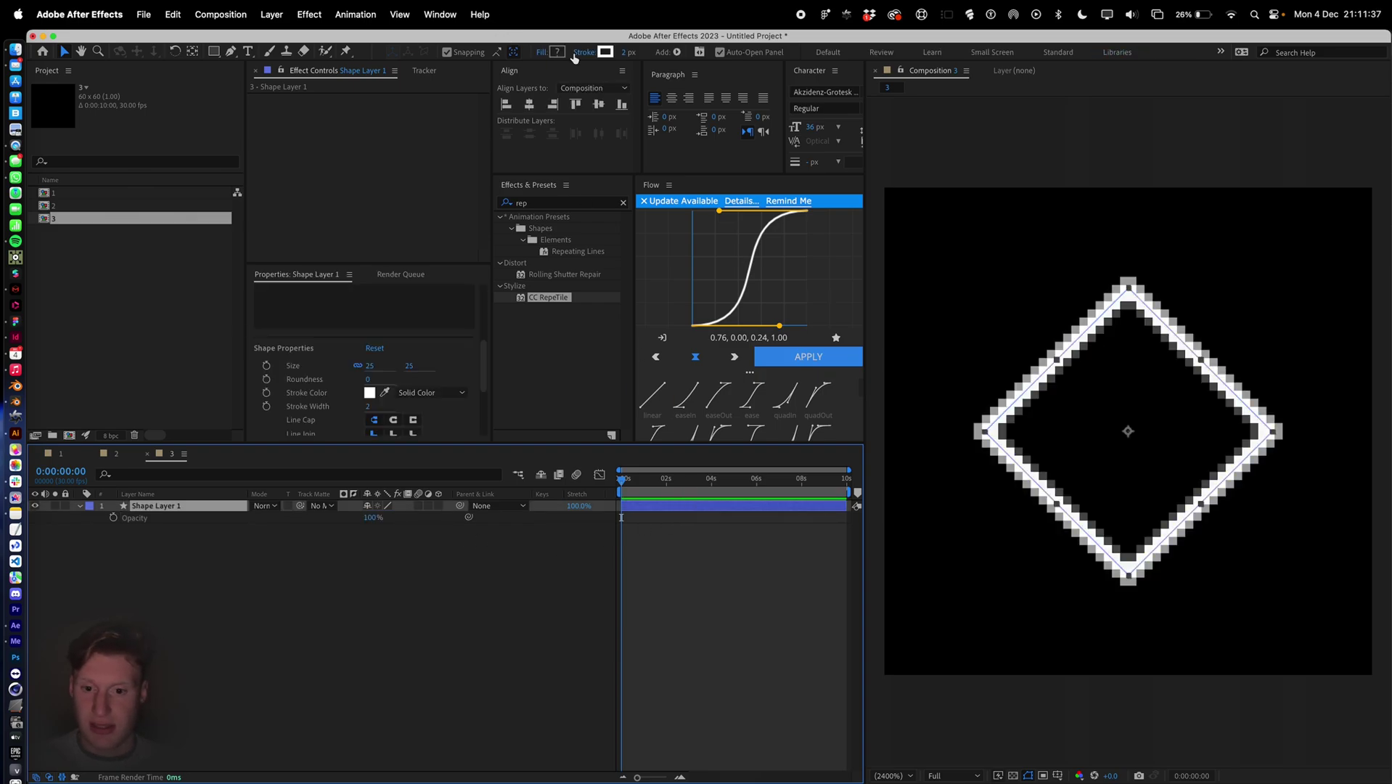
left_click(623, 54)
type("4")
key("Return")
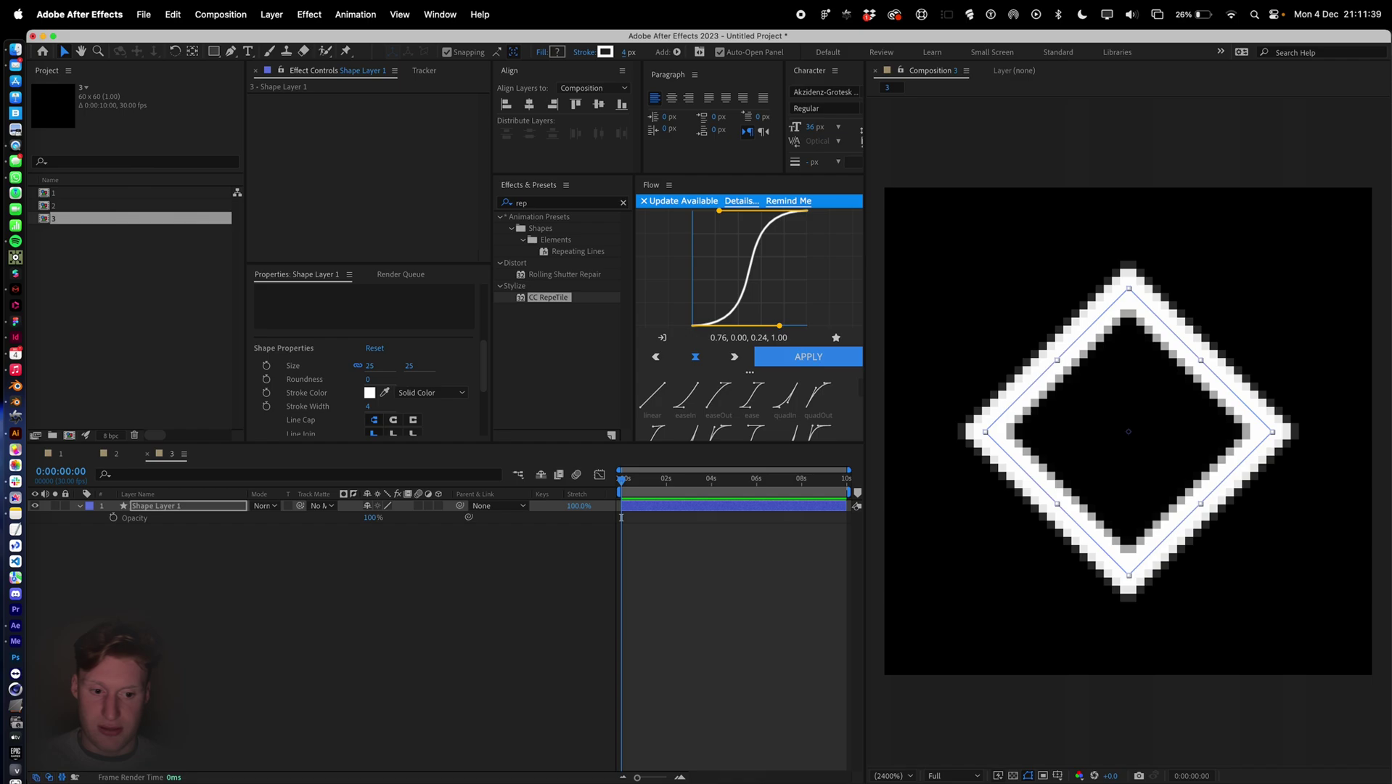
left_click(760, 625)
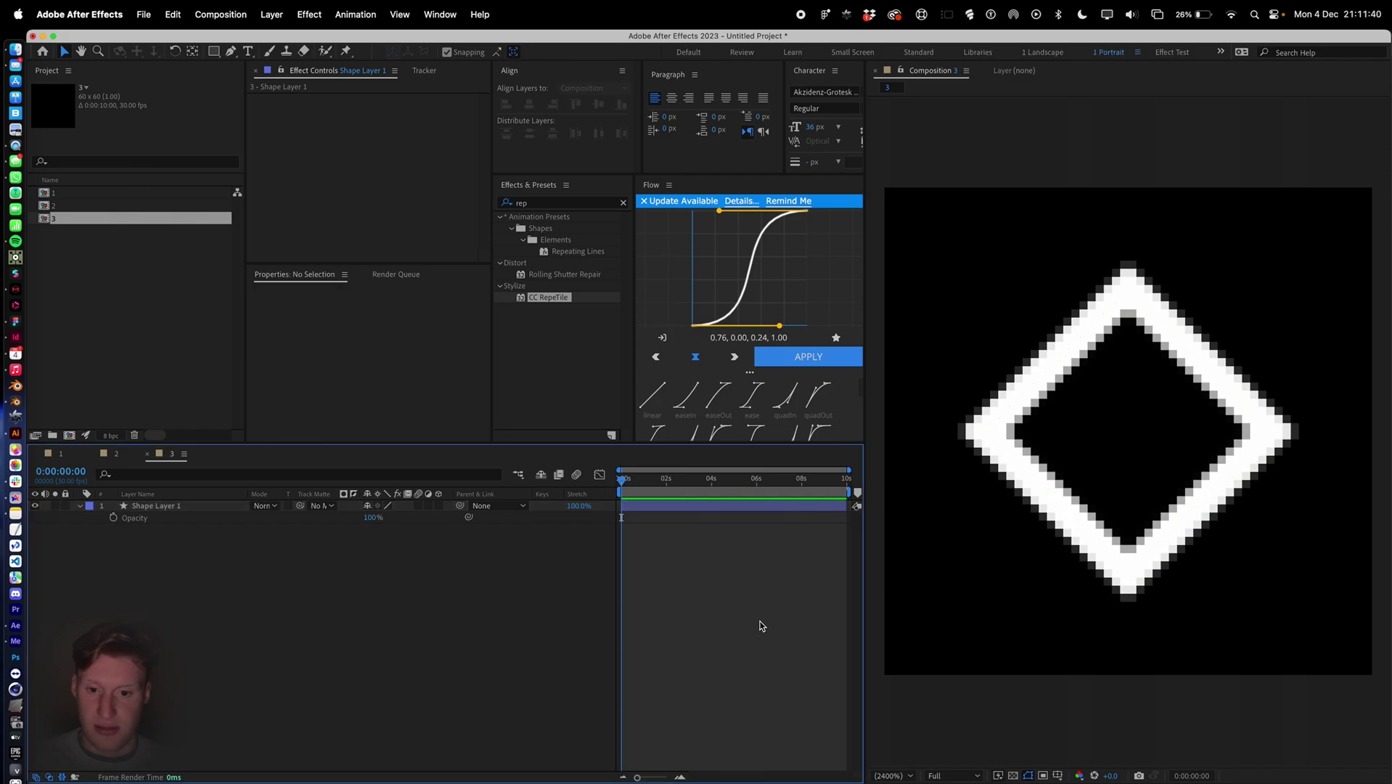
left_click(702, 501)
left_click(111, 222)
Duplicate composition 3 as composition 4 and enlarge its diamond to 40 × 40.
key("super+d")
double_click(53, 231)
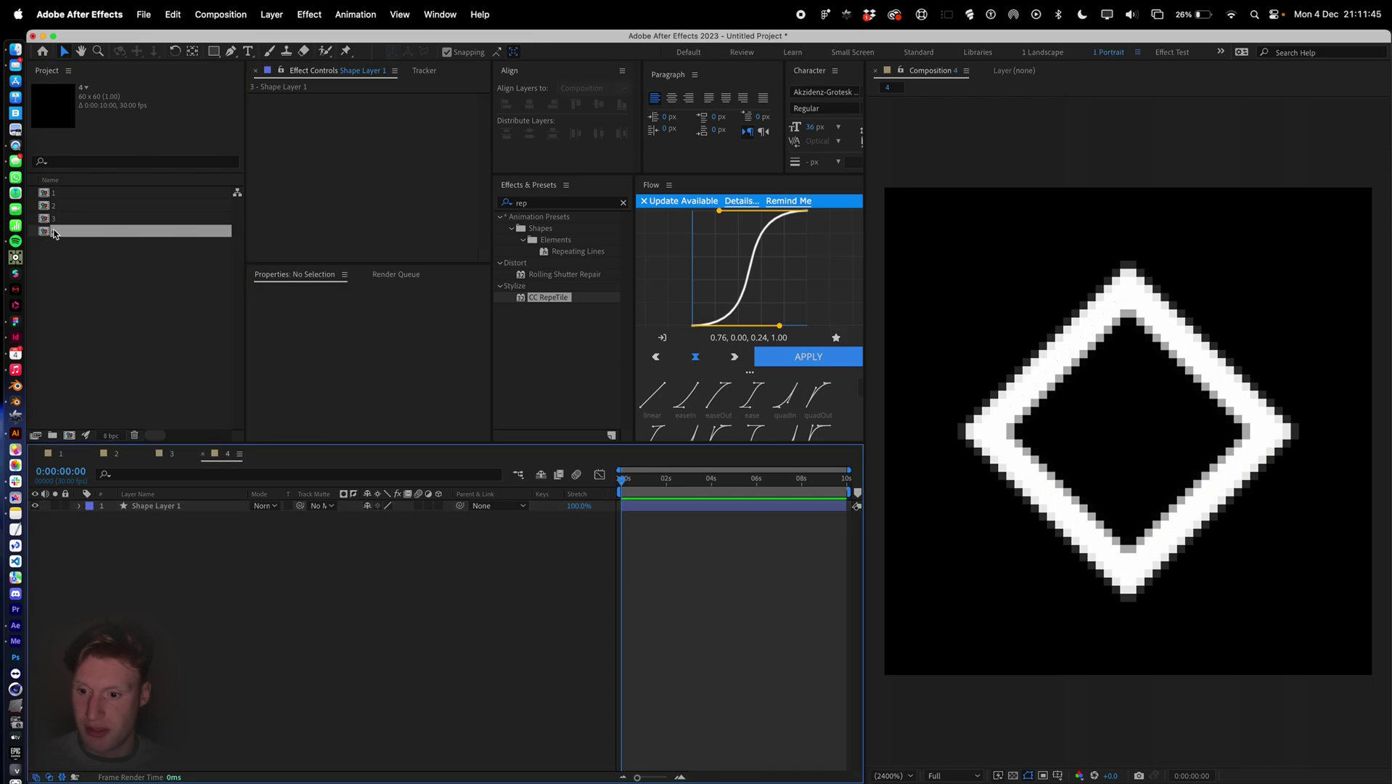
left_click(629, 505)
key("s")
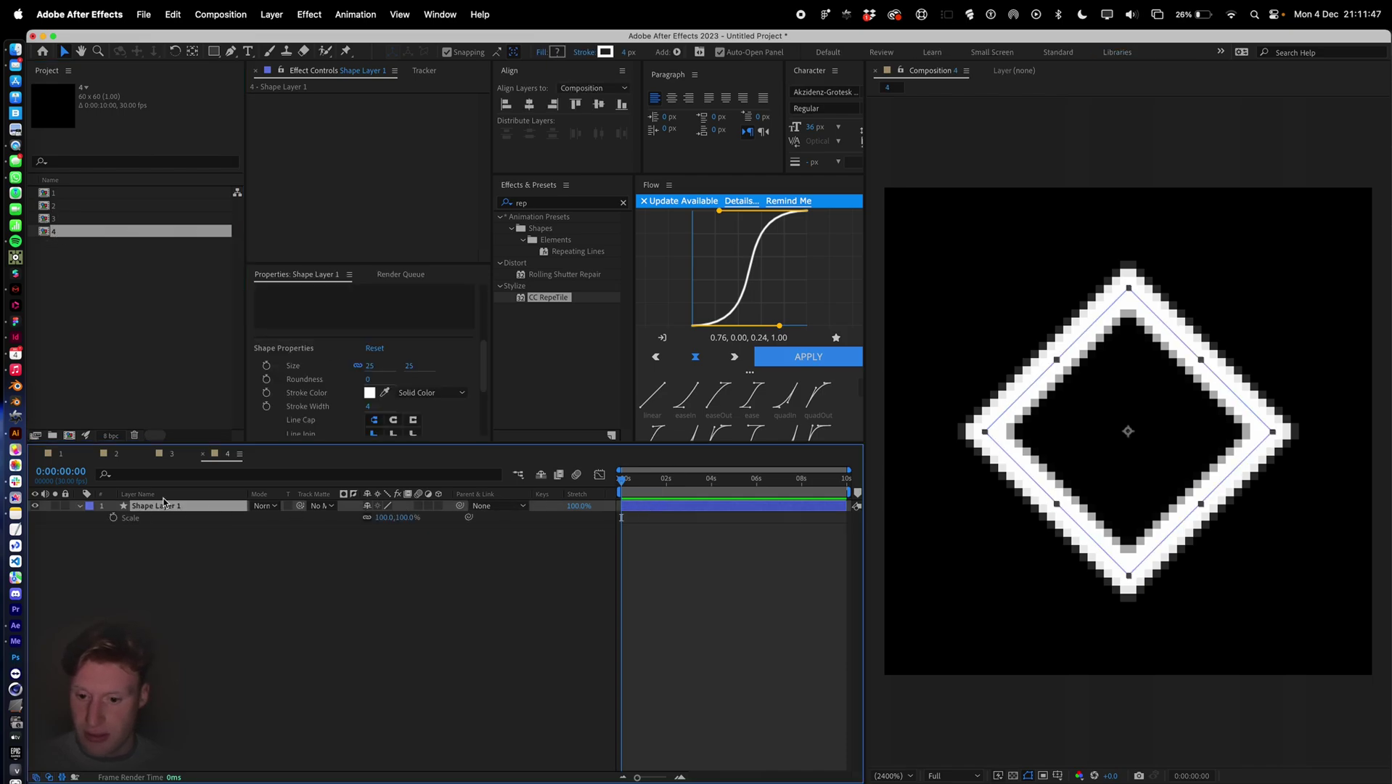
left_click(409, 366)
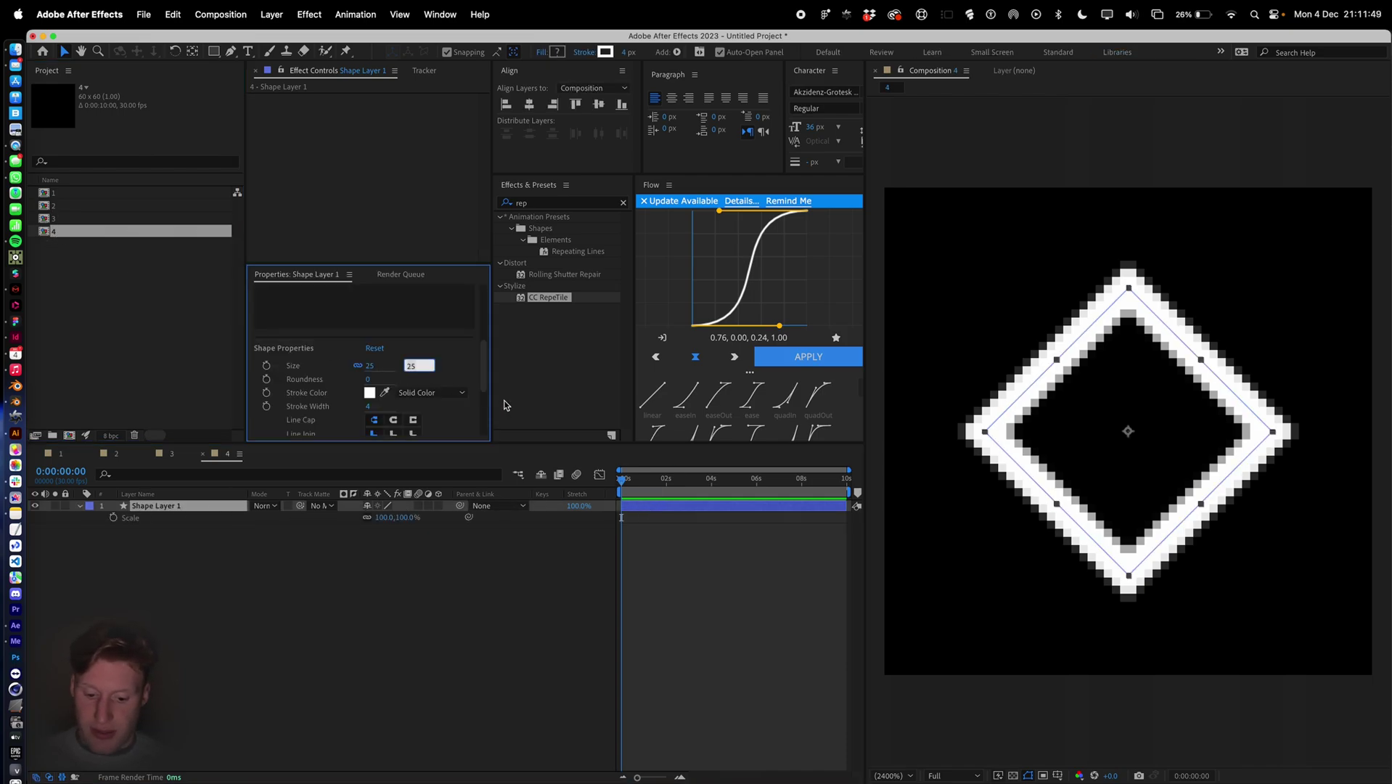
type("40")
key("Return")
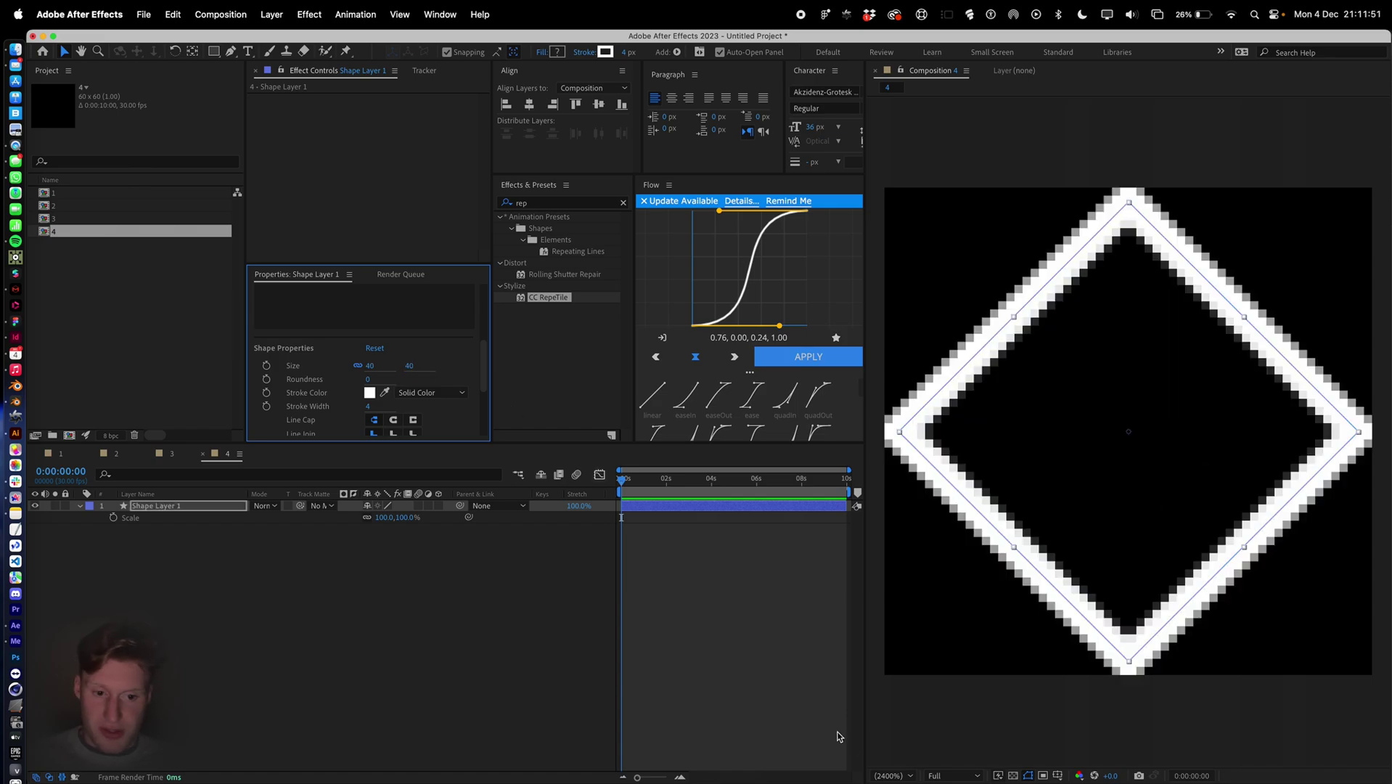
left_click(796, 682)
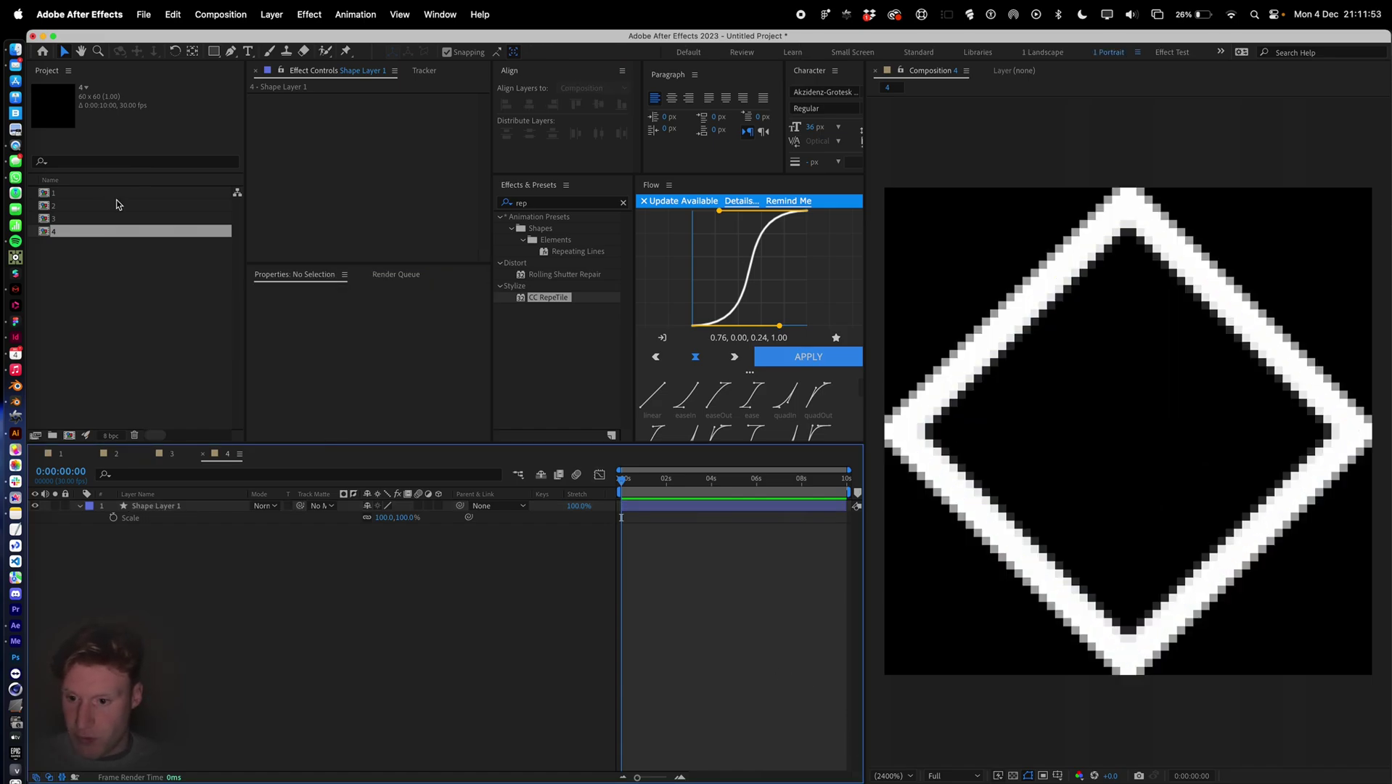
left_click(91, 191)
key("Down")
key("Down")
key("Down")
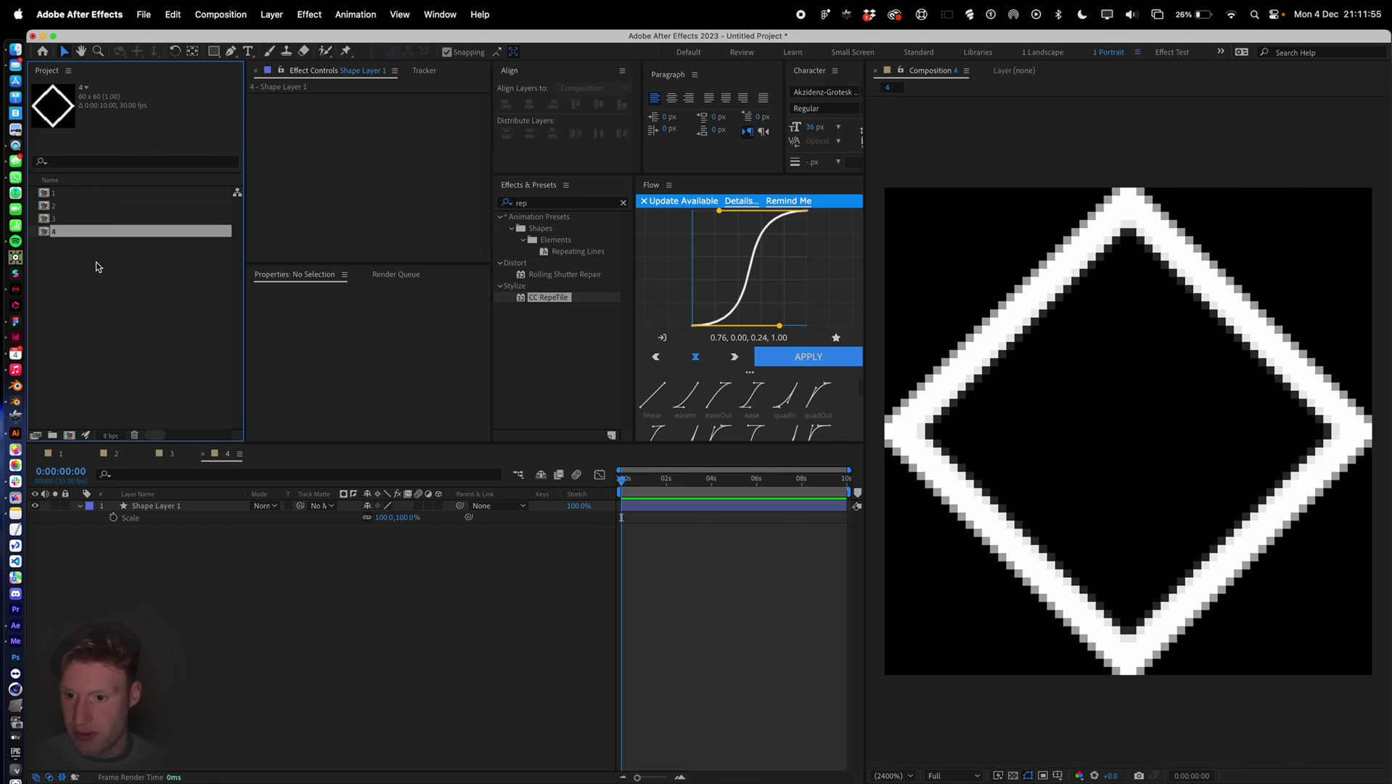
key("Up")
key("Up")
key("Up")
Create a new 1920 × 1920 px composition.
left_click(96, 269)
left_click(69, 435)
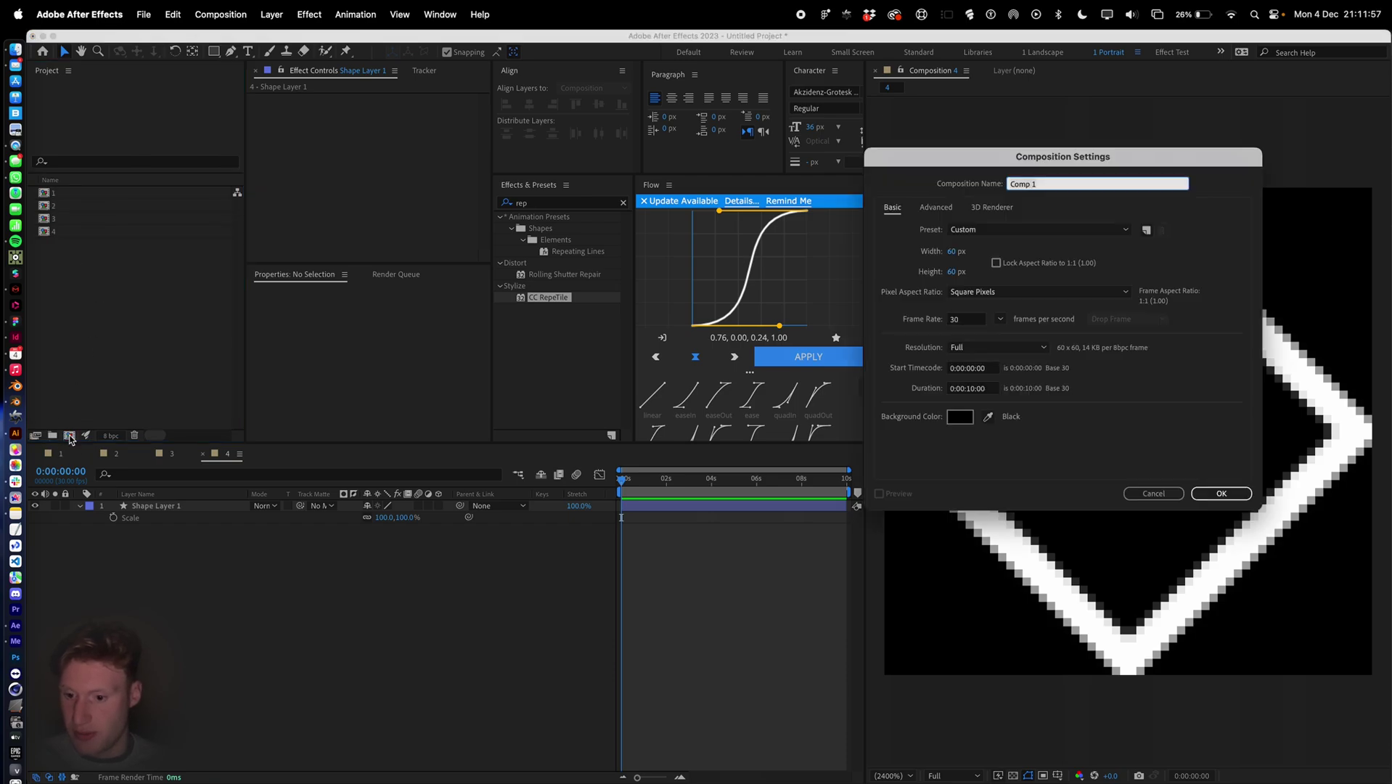
left_click(954, 251)
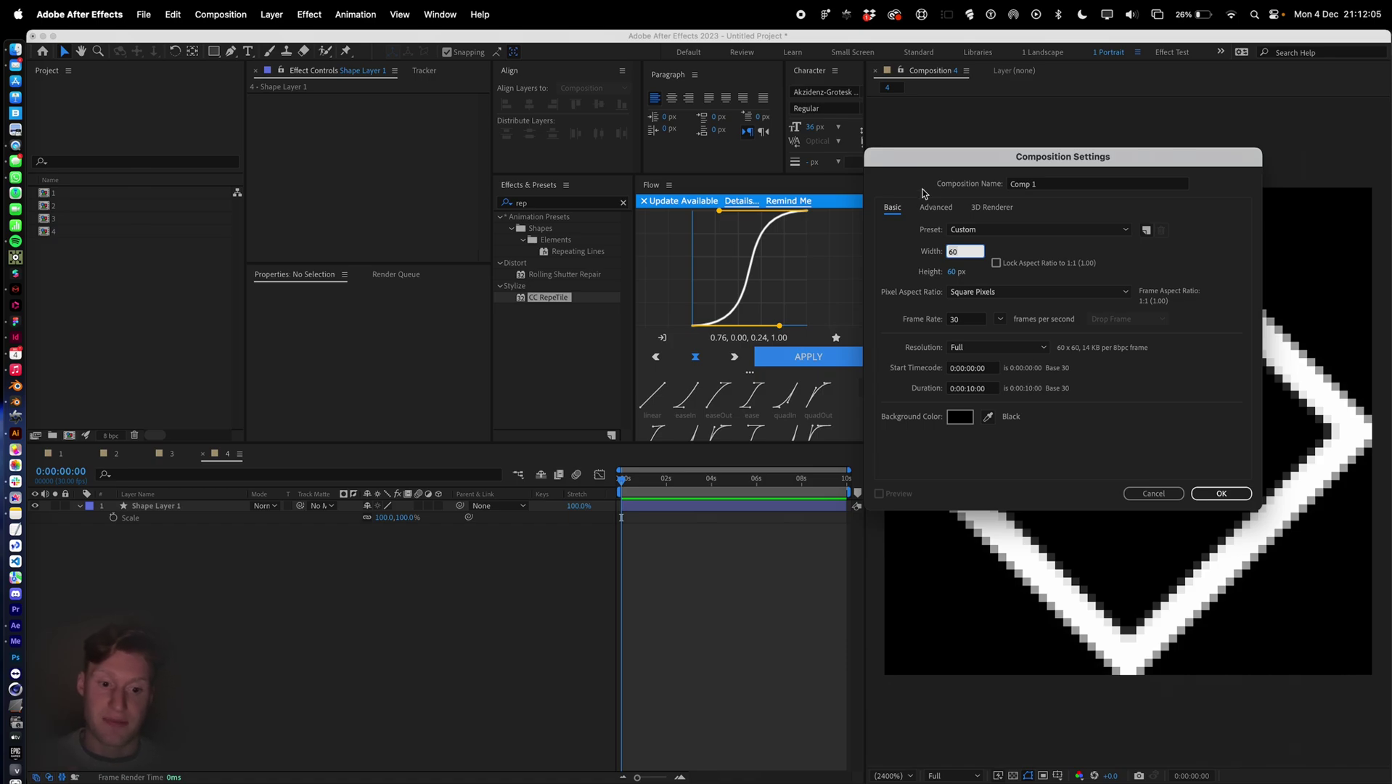
type("1920")
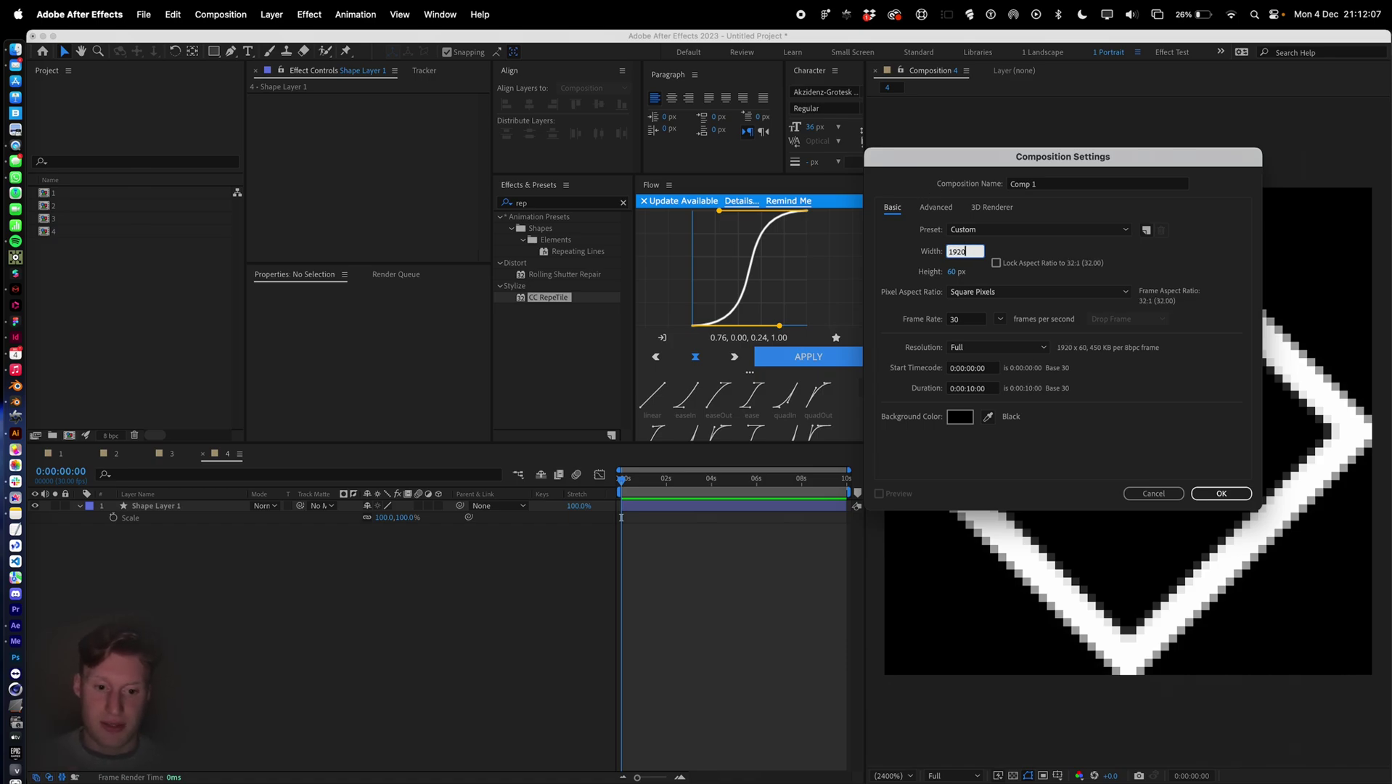
key("Tab")
type("1920")
key("Return")
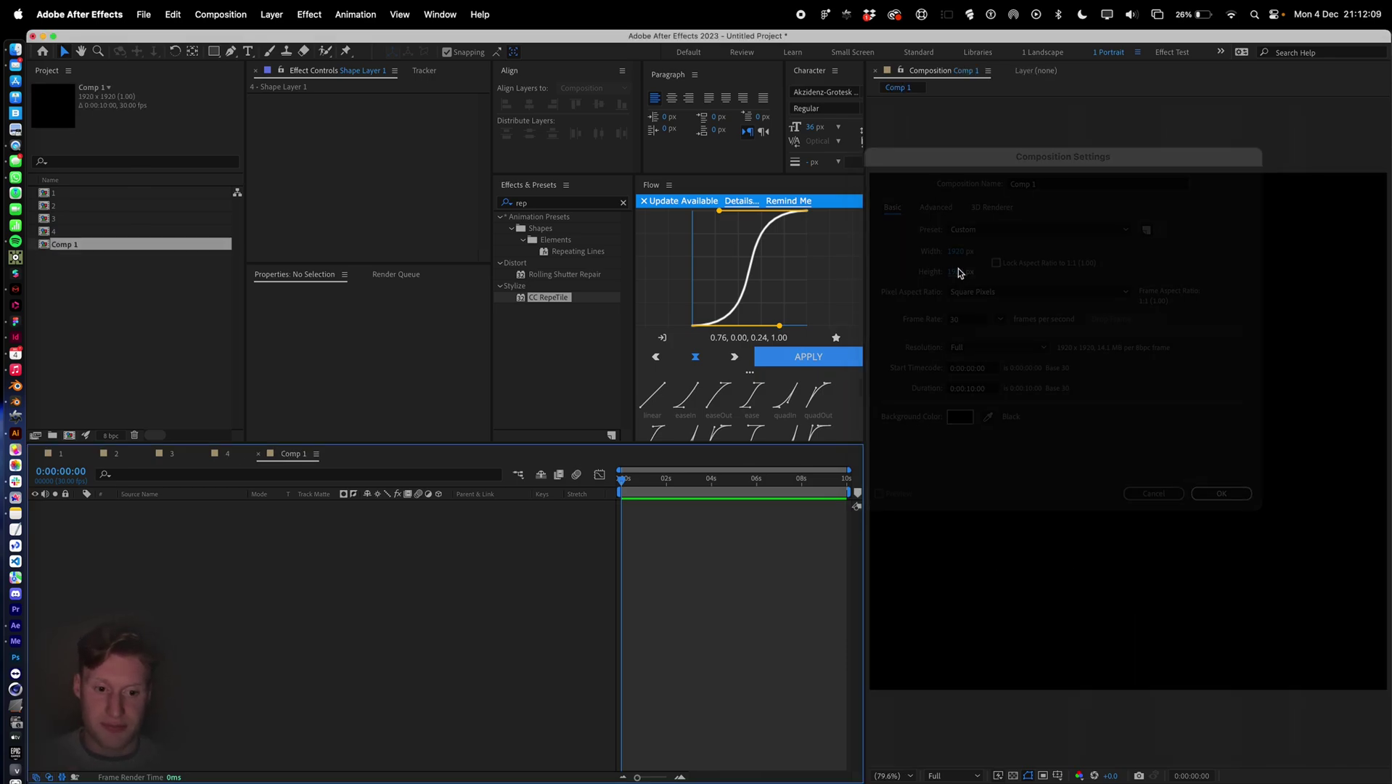
Add a full-frame White Solid 1 layer to Comp 1.
right_click(756, 561)
mouse_move(790, 579)
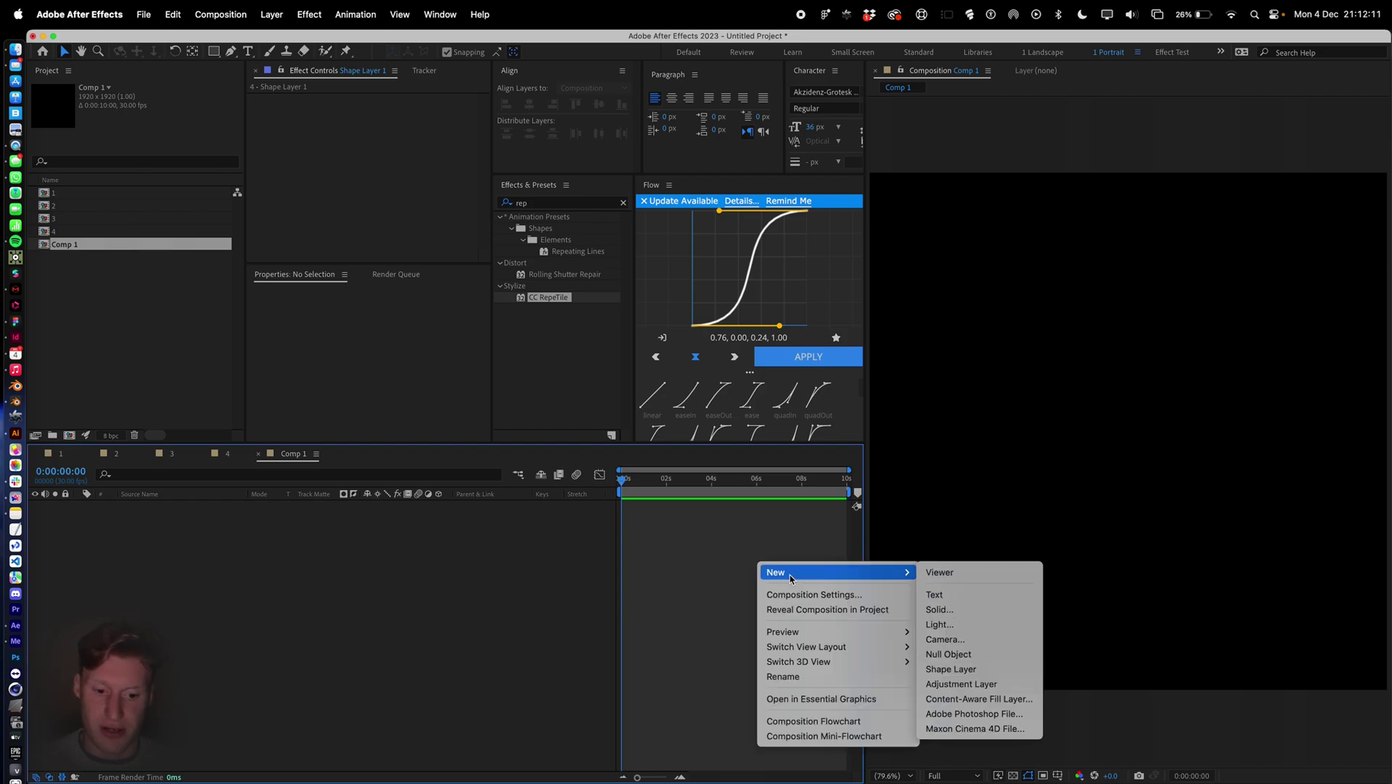
left_click(939, 609)
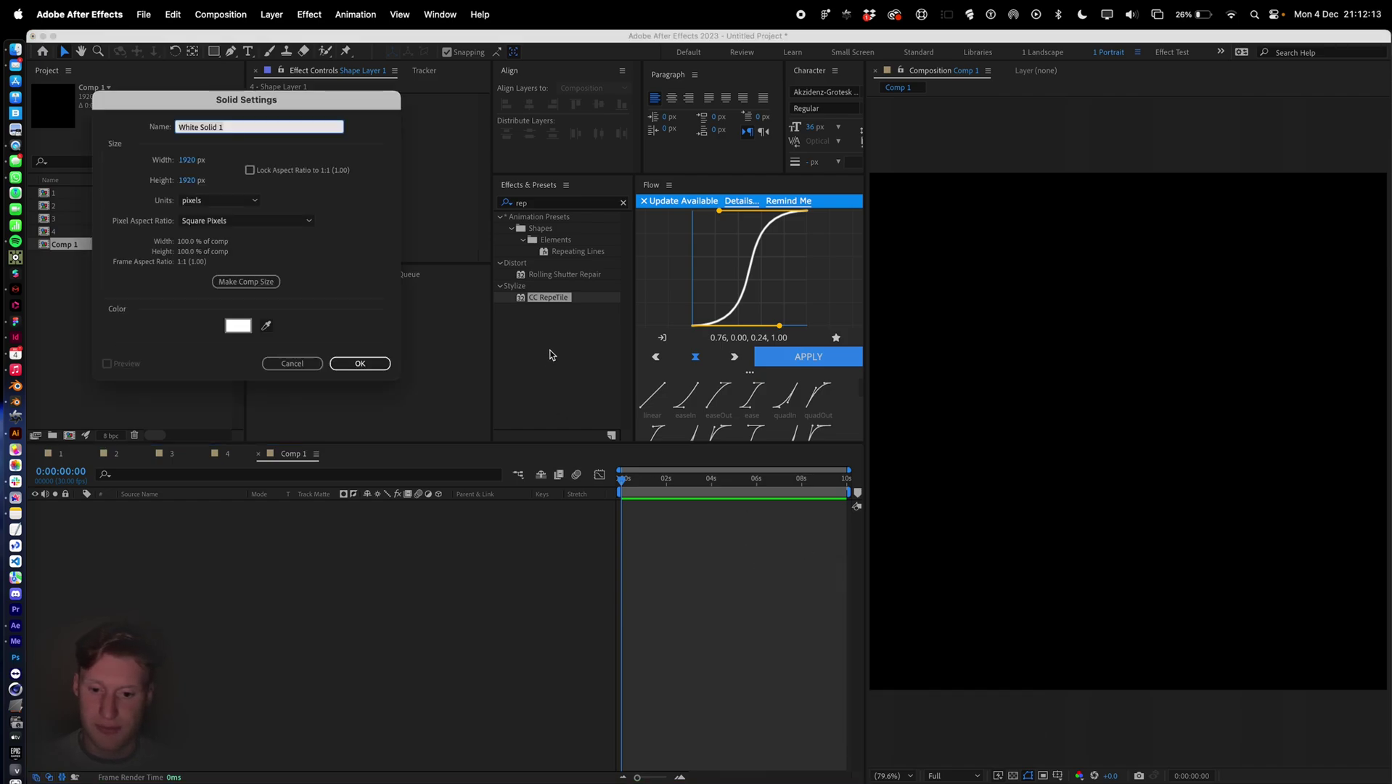
key("Return")
Search effects for 'noise' and apply Fractal Noise to White Solid 1.
left_click(539, 205)
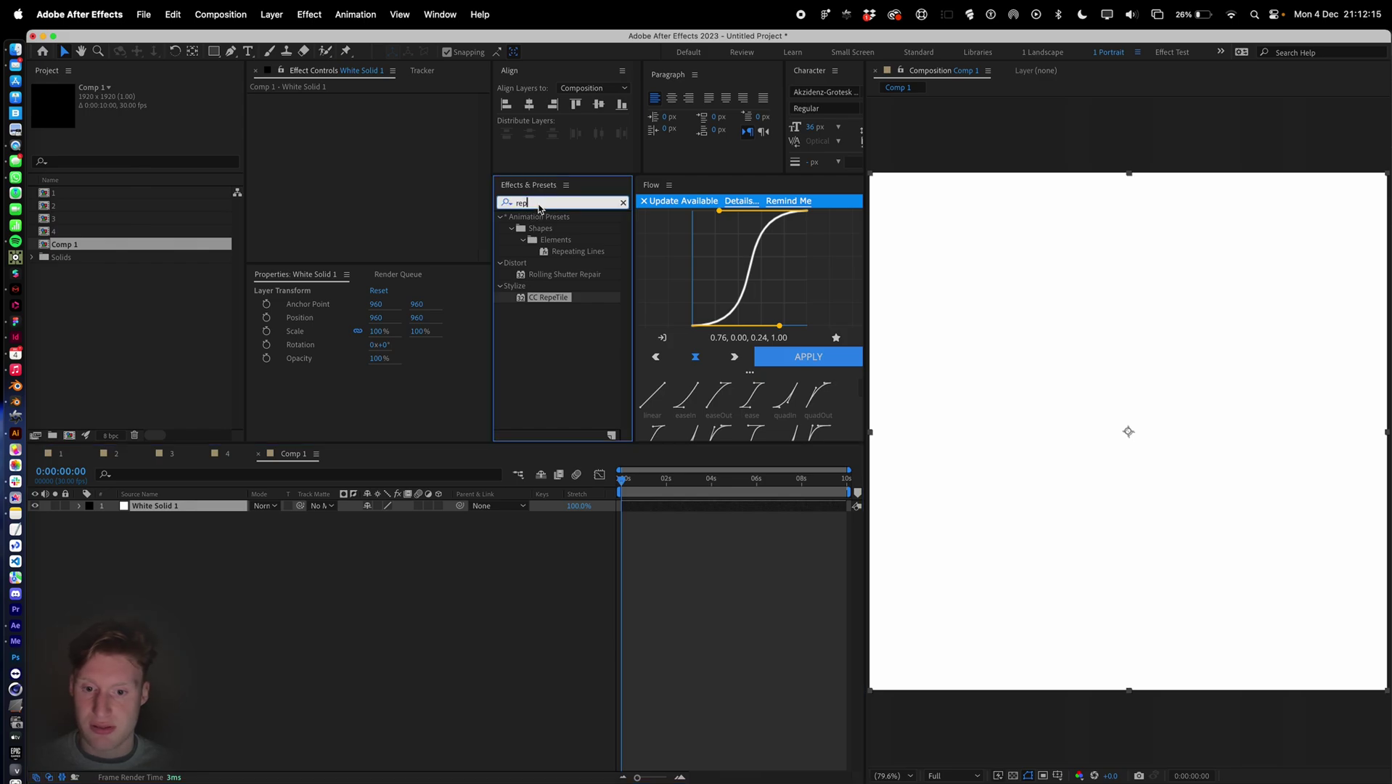
type("rep")
key("BackSpace")
key("BackSpace")
key("BackSpace")
type("noise")
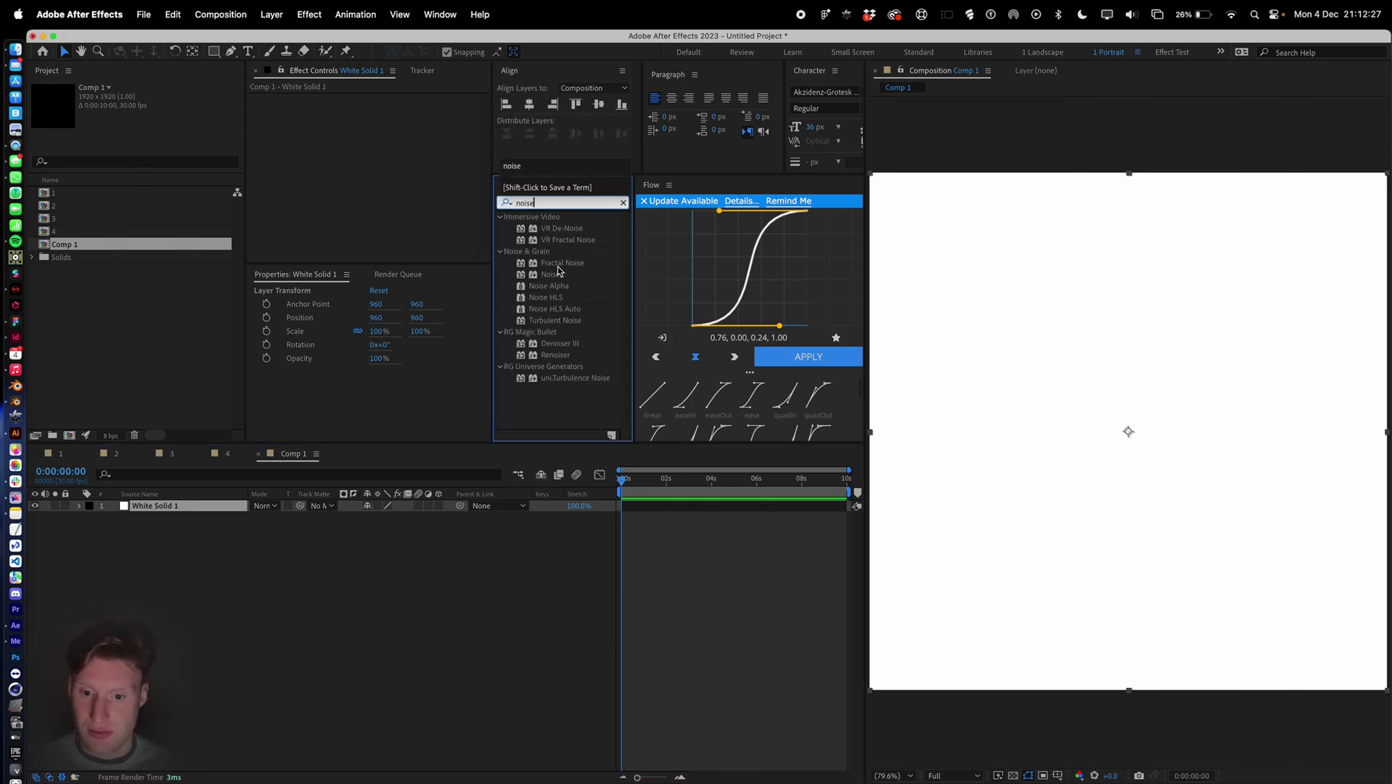
left_click_drag(562, 263, 700, 512)
Set the Fractal Noise scale to 600 and complexity to 1.
left_click(265, 175)
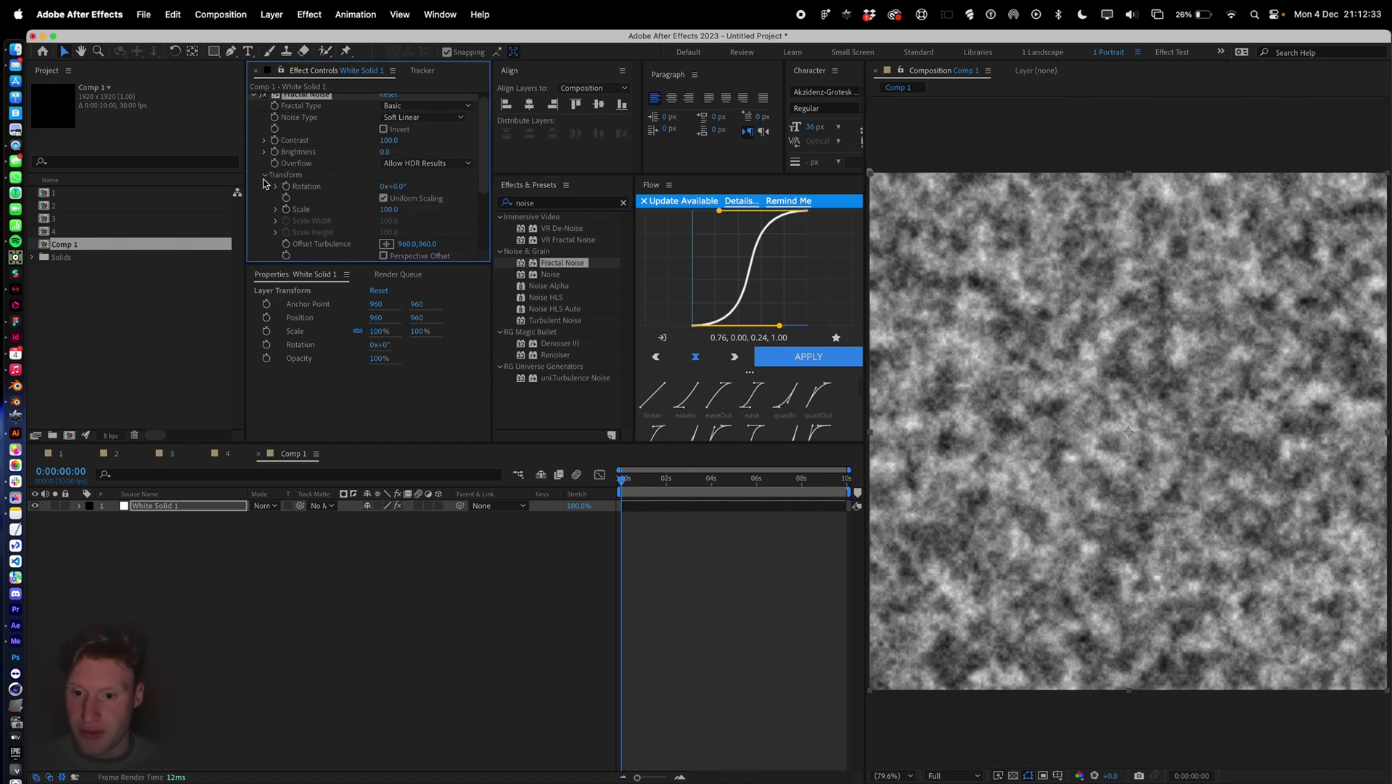
left_click(390, 210)
type("600")
key("Return")
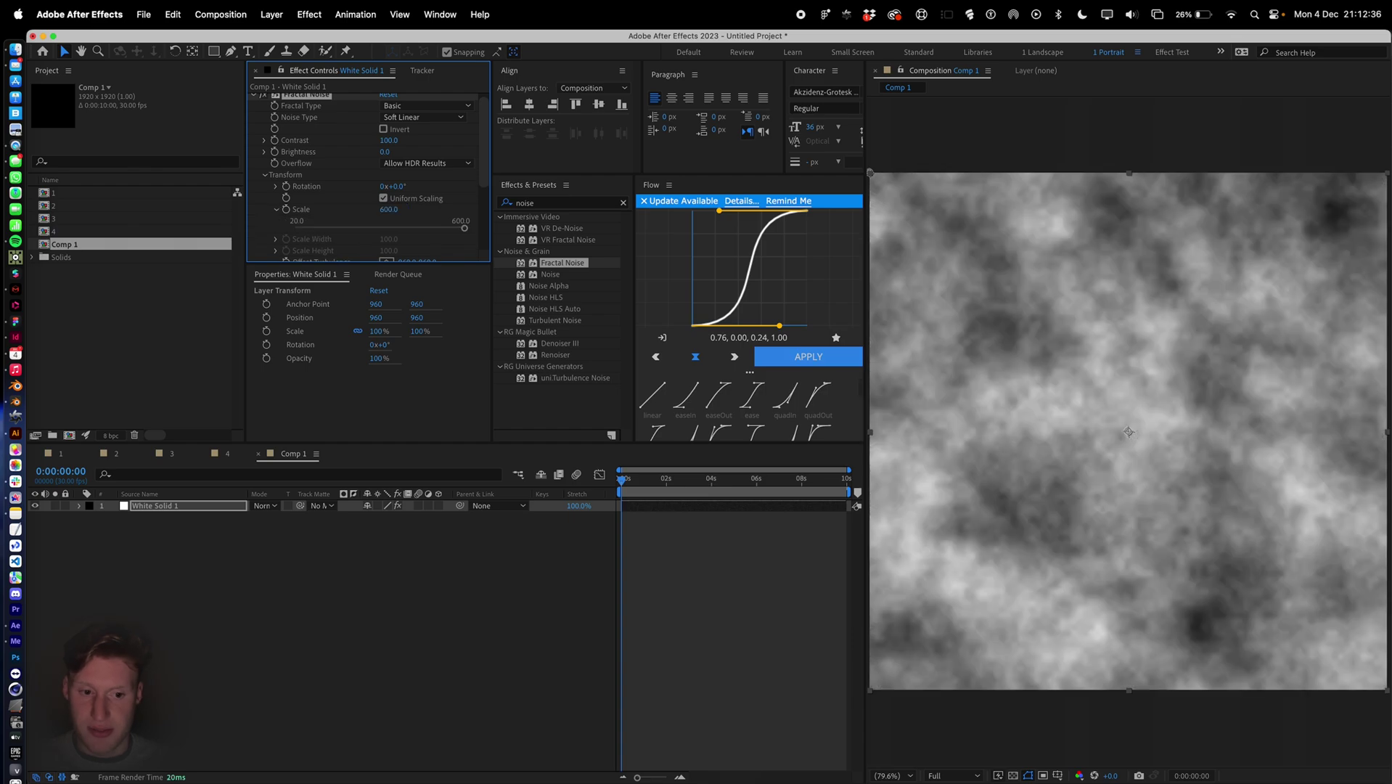
scroll(344, 185, "down", 5)
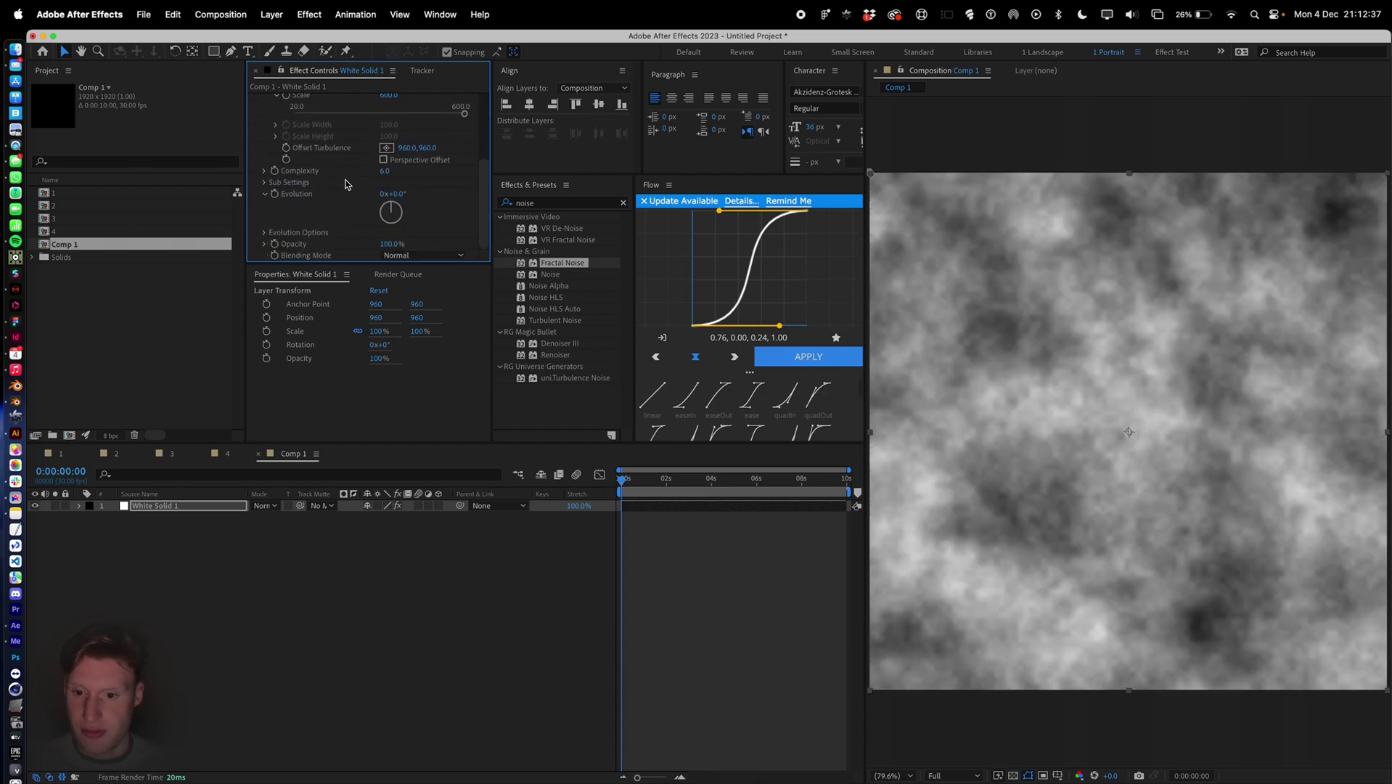
left_click(386, 171)
type("1")
key("Return")
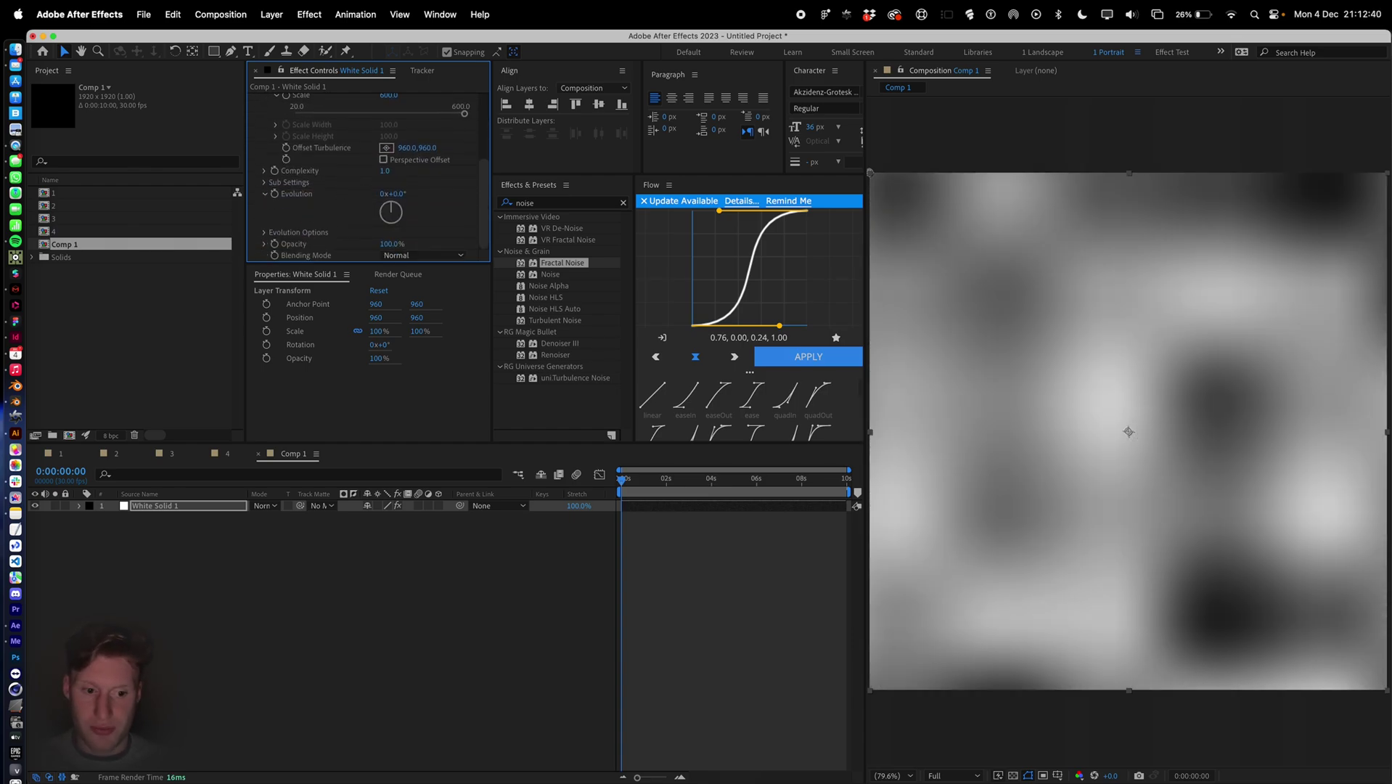
Raise the Fractal Noise contrast to 1000 and brightness to about 12.
scroll(366, 167, "up", 5)
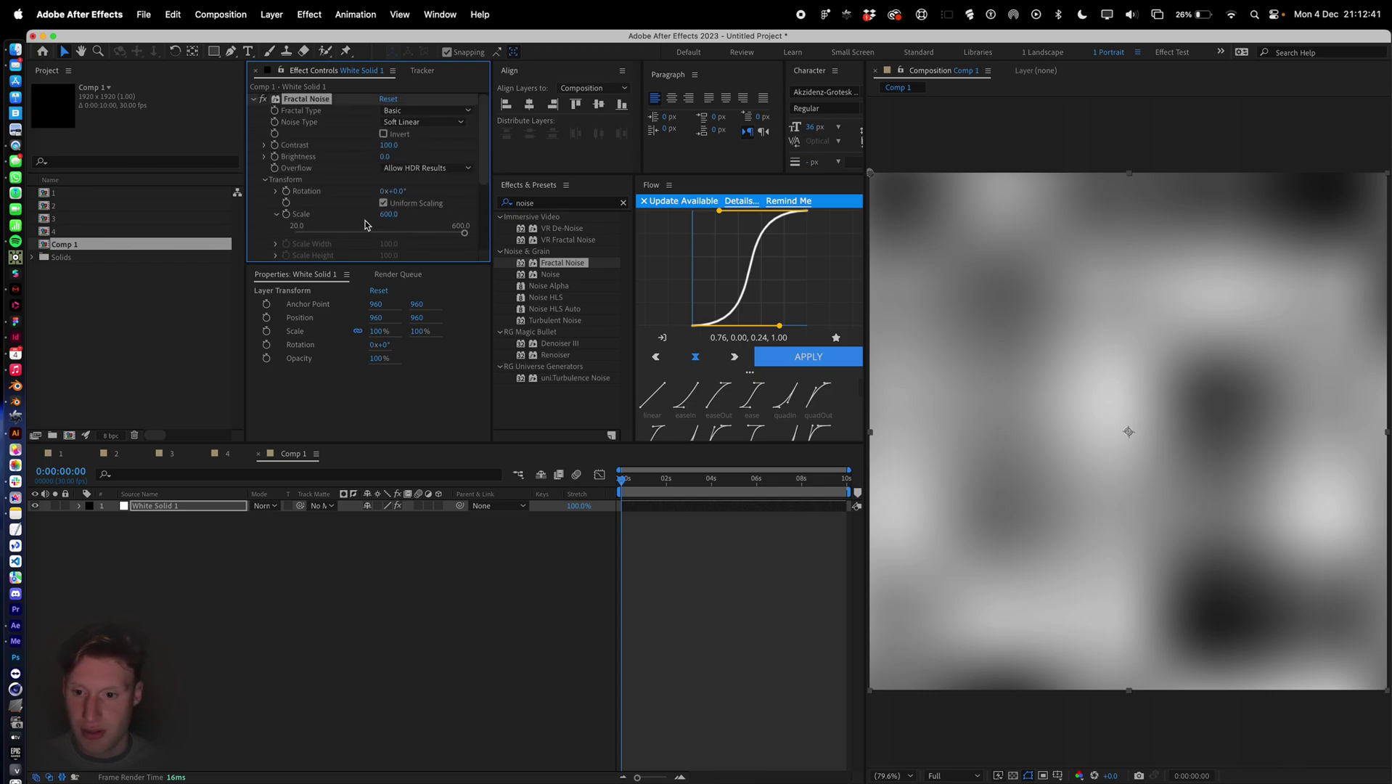
left_click(387, 145)
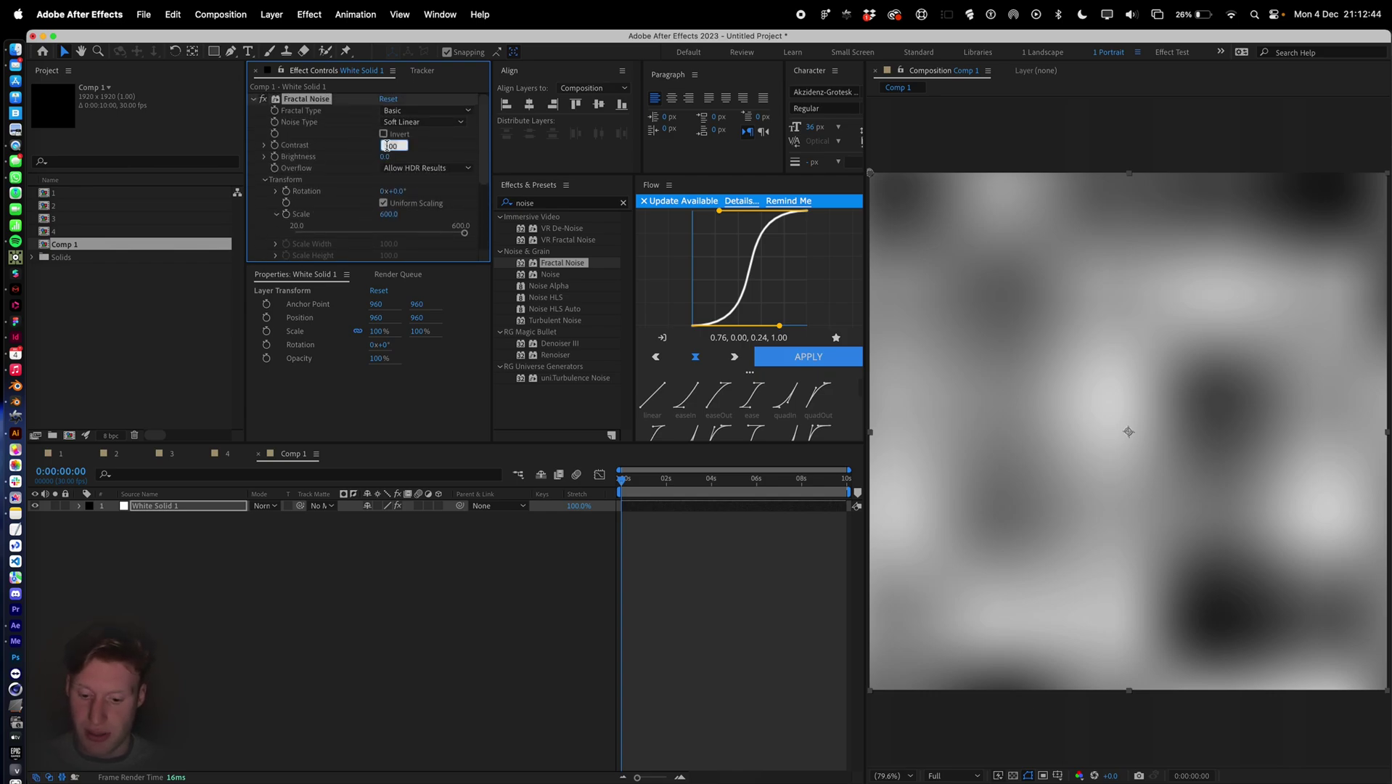
type("300")
key("Return")
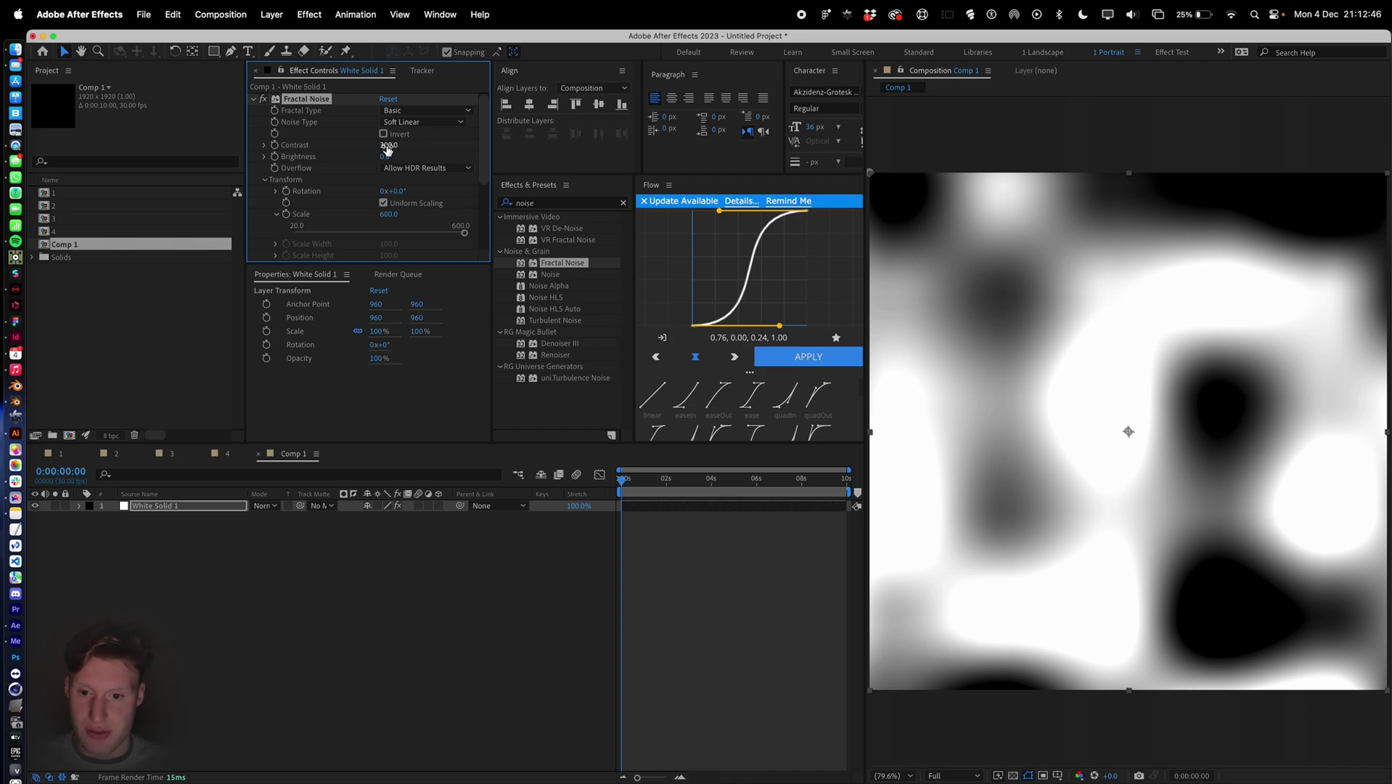
left_click(386, 146)
type("500")
key("Return")
left_click(387, 146)
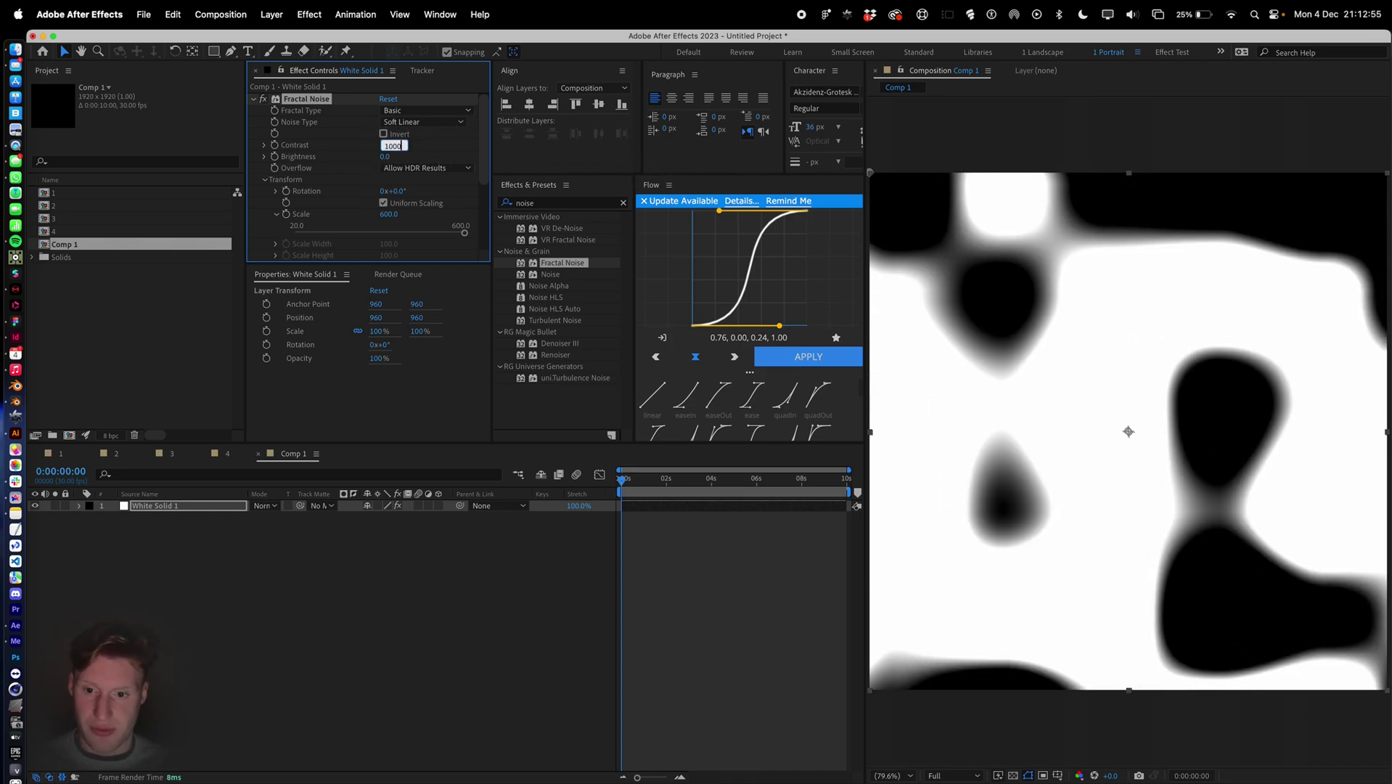
type("1000")
key("Return")
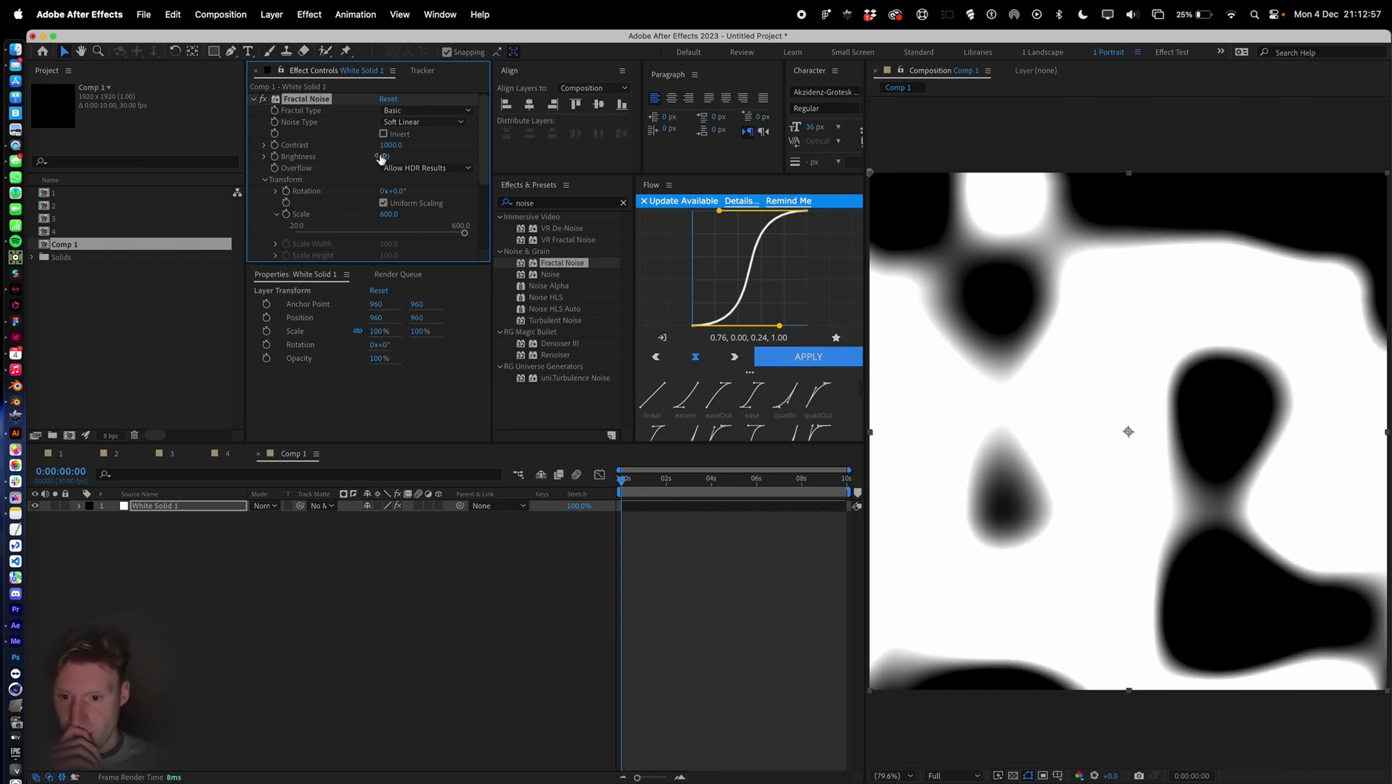
mouse_move(383, 158)
left_mouse_down()
mouse_move(408, 159)
mouse_move(392, 159)
left_mouse_up()
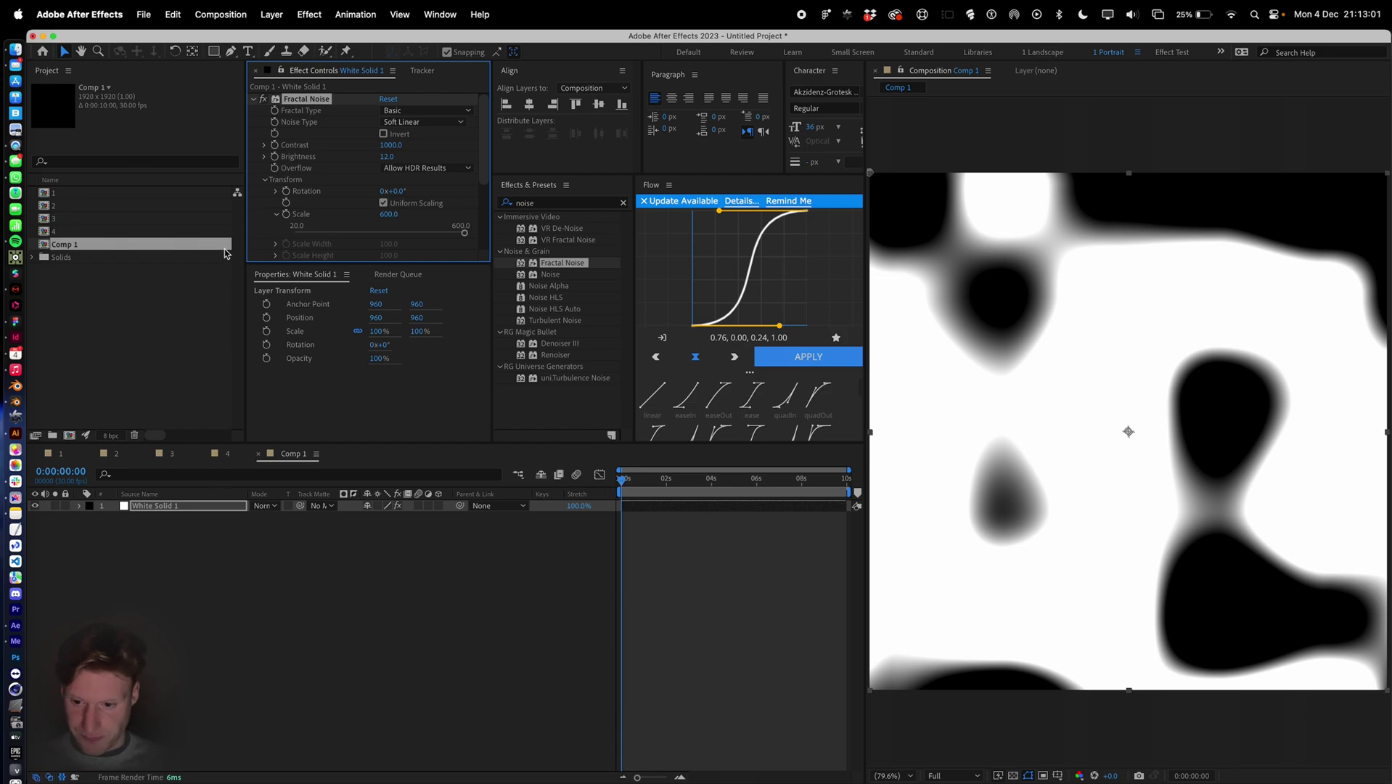
scroll(265, 202, "down", 5)
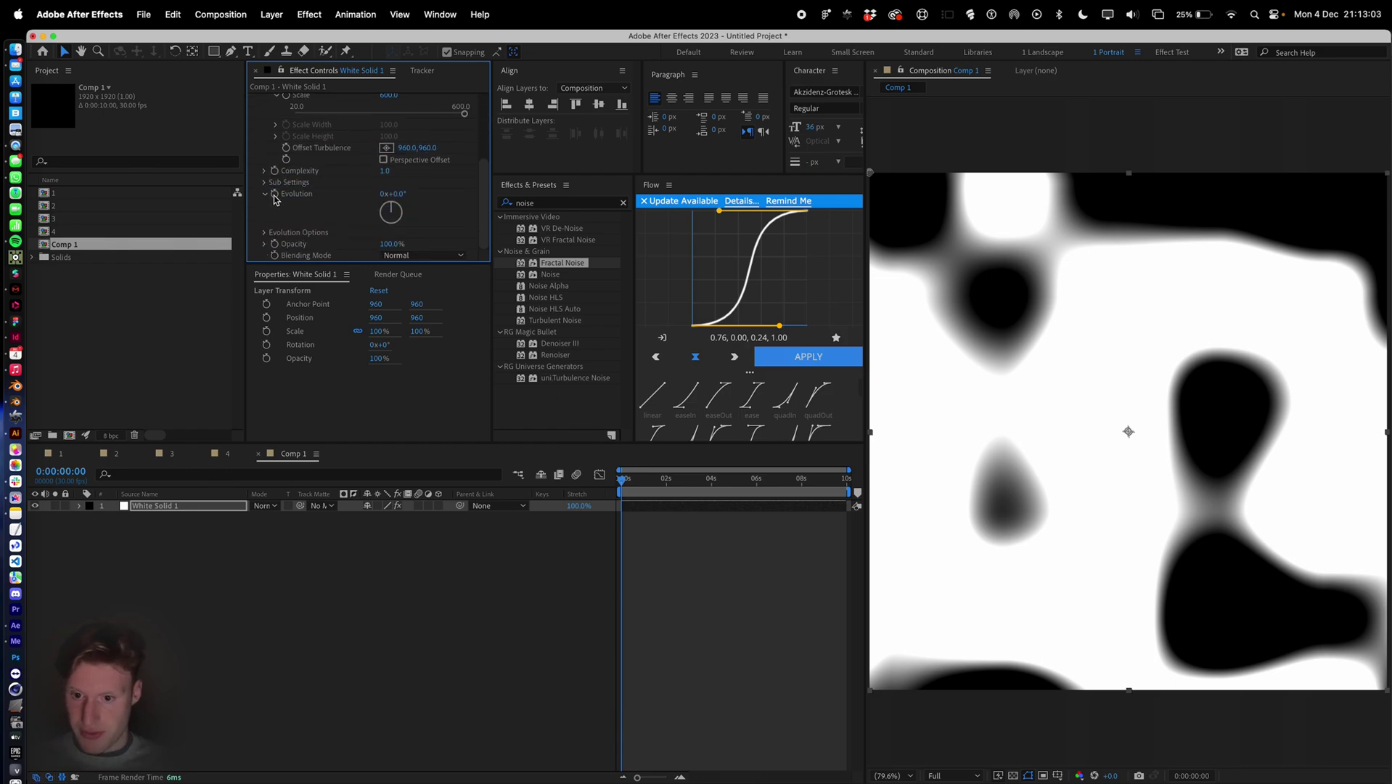
Drive the Fractal Noise Evolution with the expression time*70 and preview the animation.
left_click(274, 194, "alt")
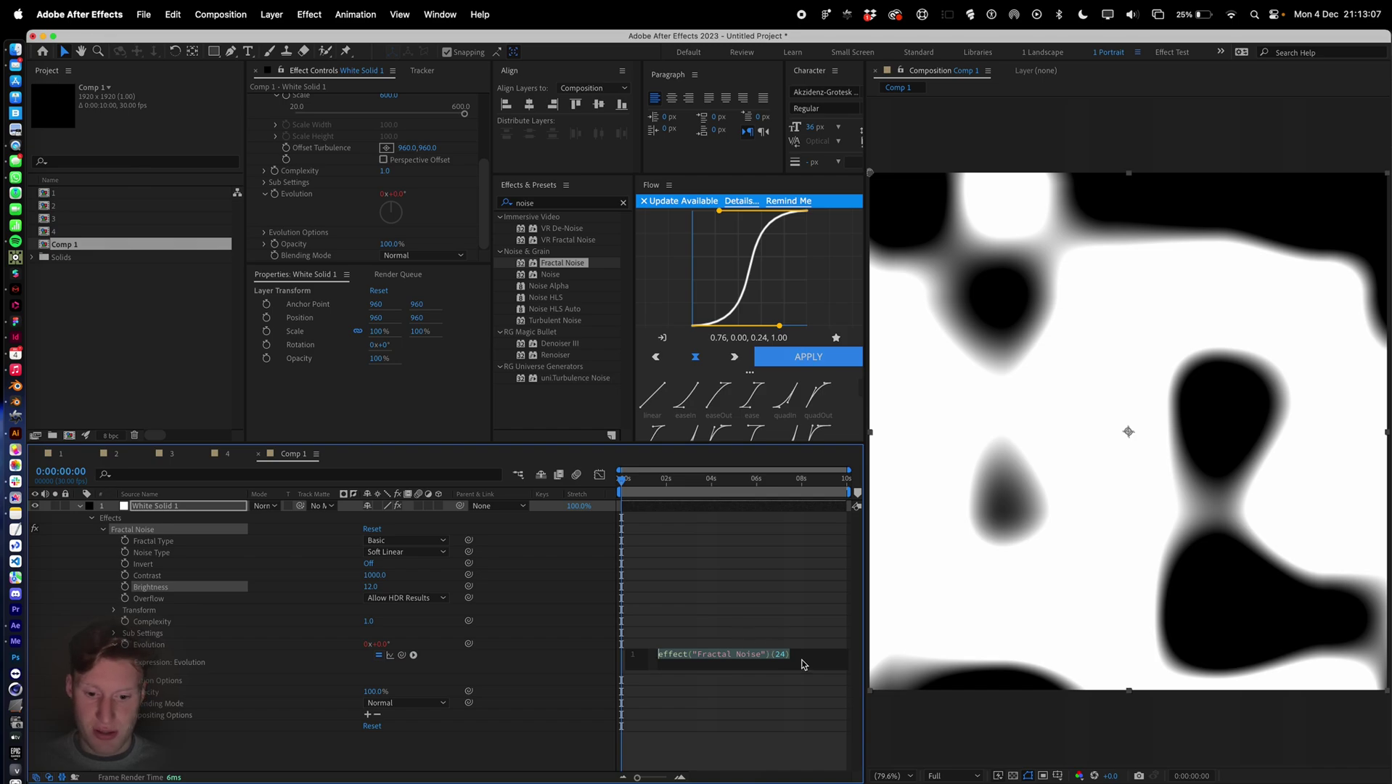
key("BackSpace")
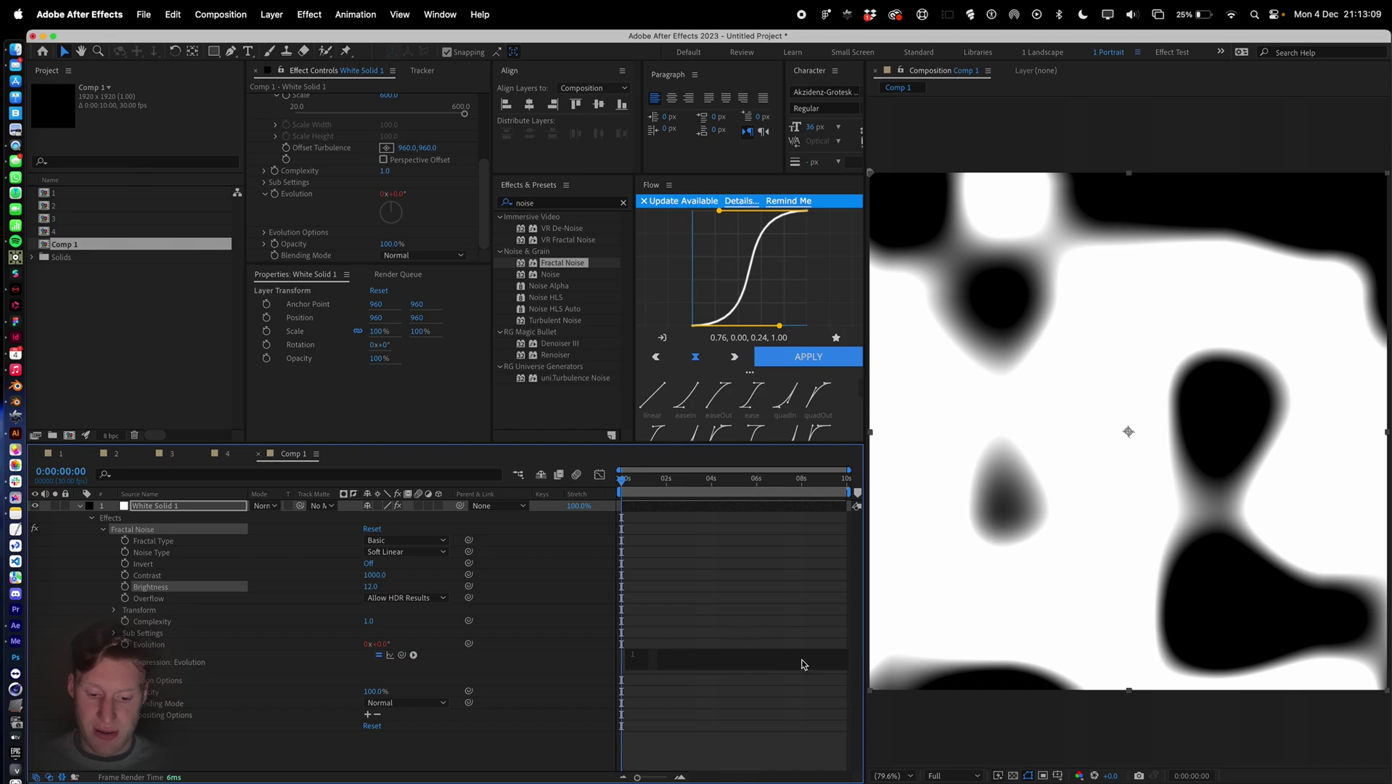
type("time*")
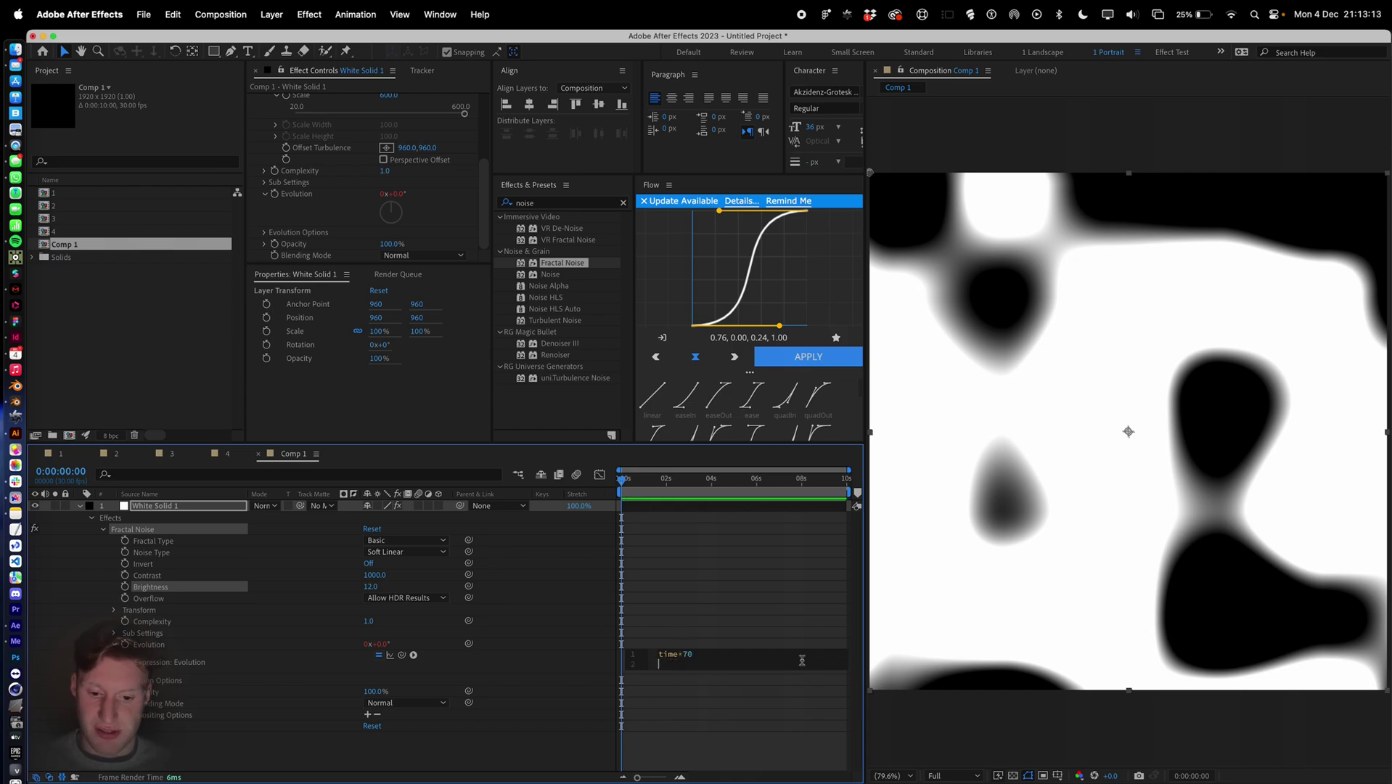
left_click(760, 584)
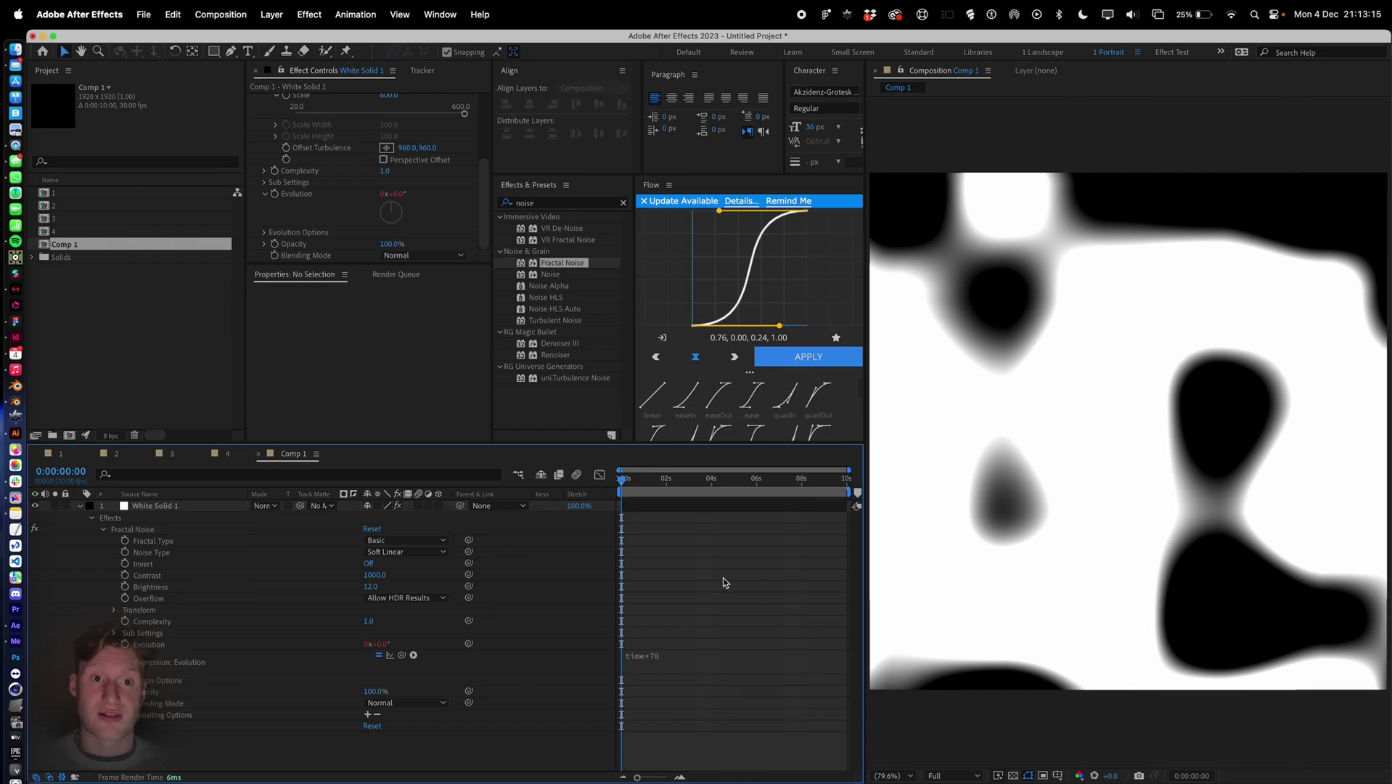
key("space")
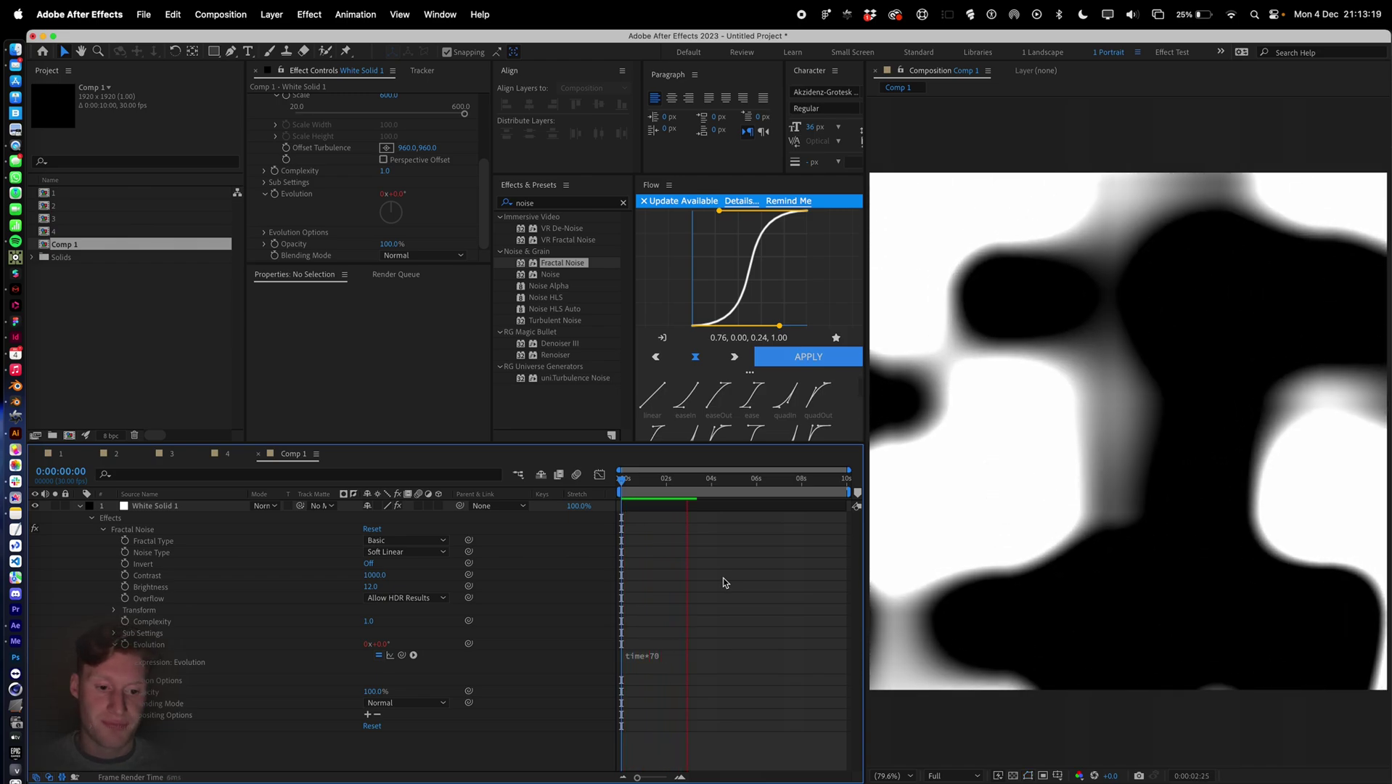
Search 'mosaic' in Effects & Presets and apply Mosaic to the White Solid 1 noise layer.
left_click(548, 204)
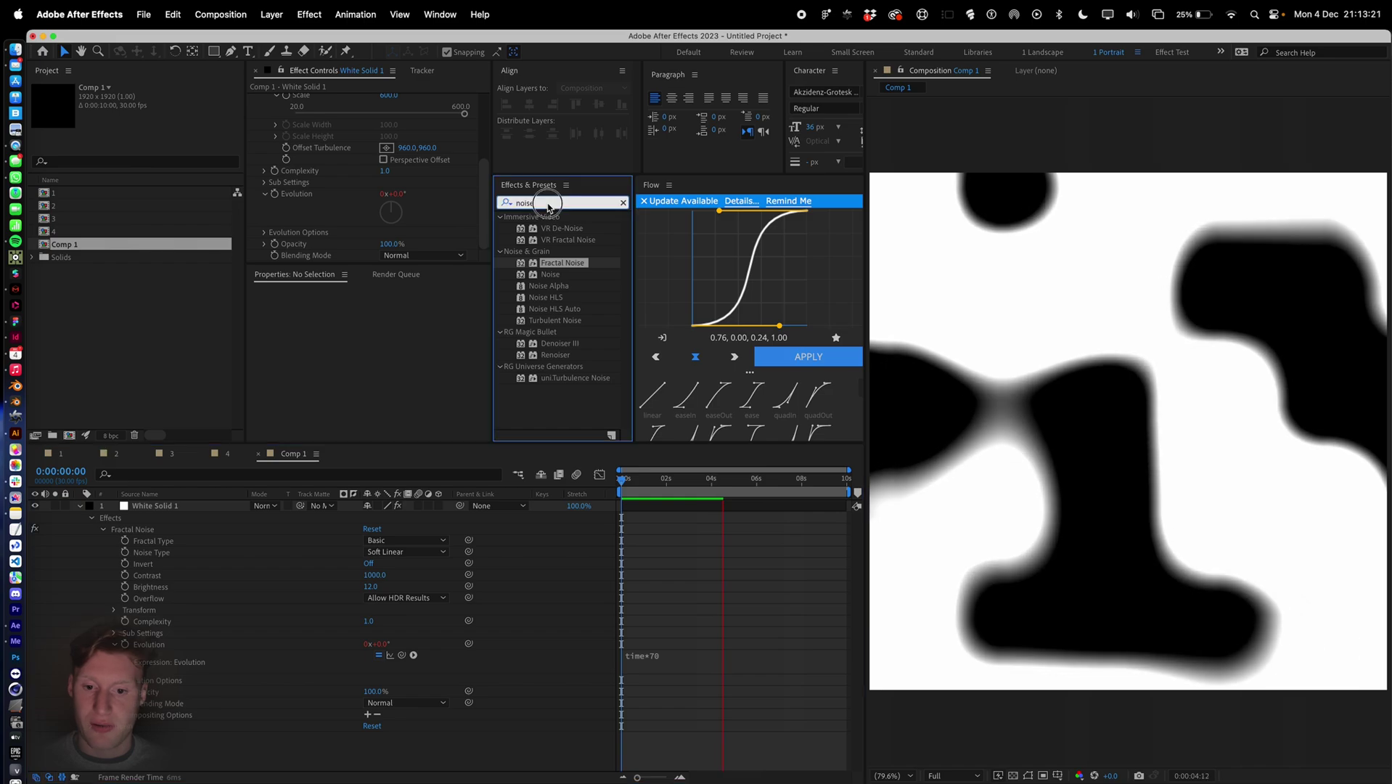
key("BackSpace")
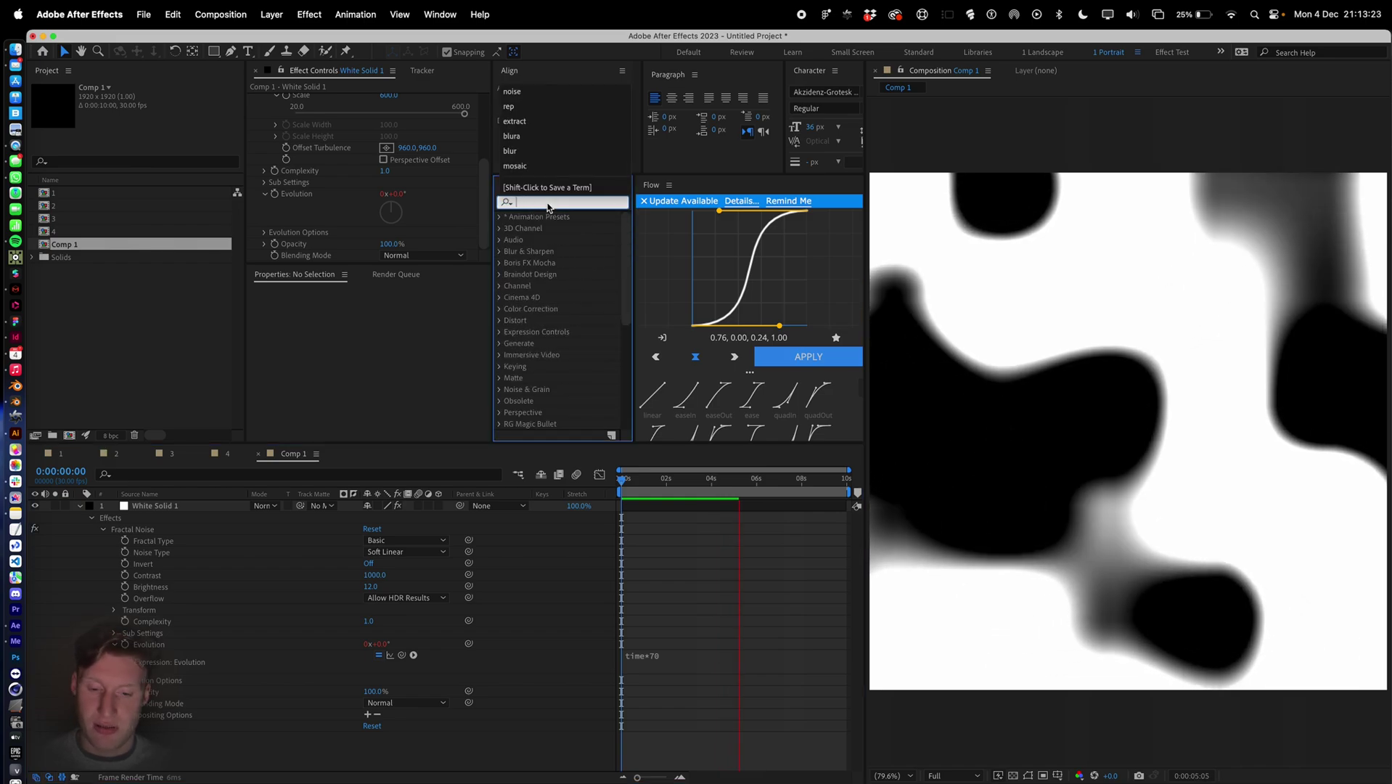
type("mosia")
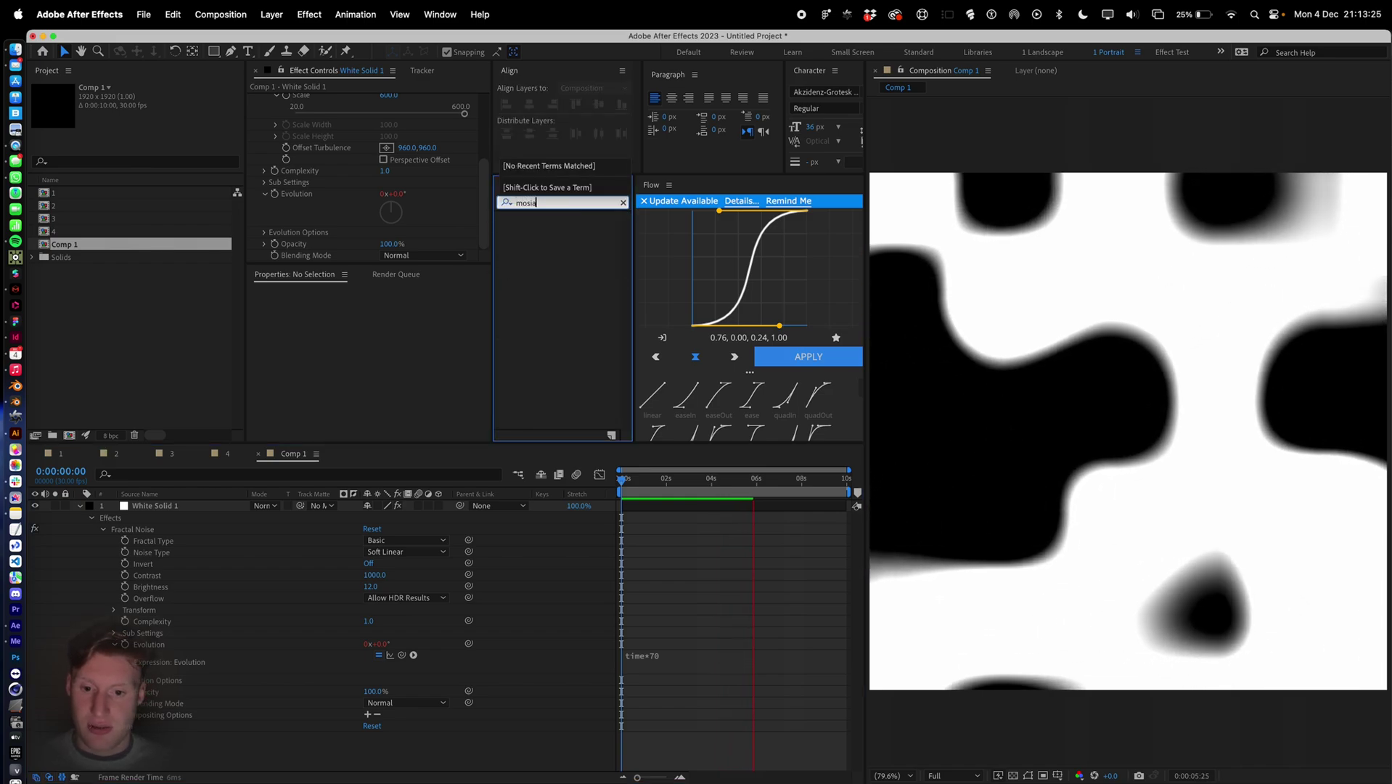
type("a")
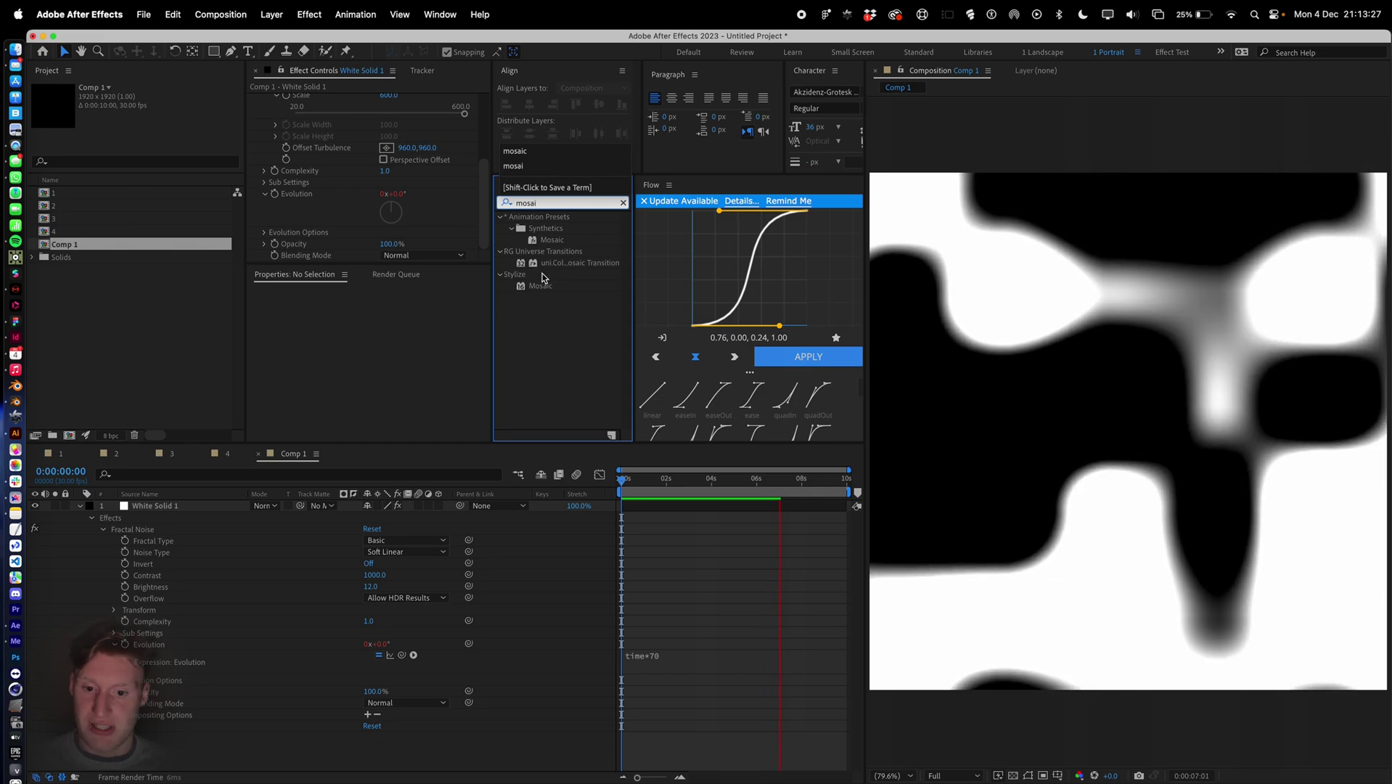
left_click_drag(541, 286, 411, 263)
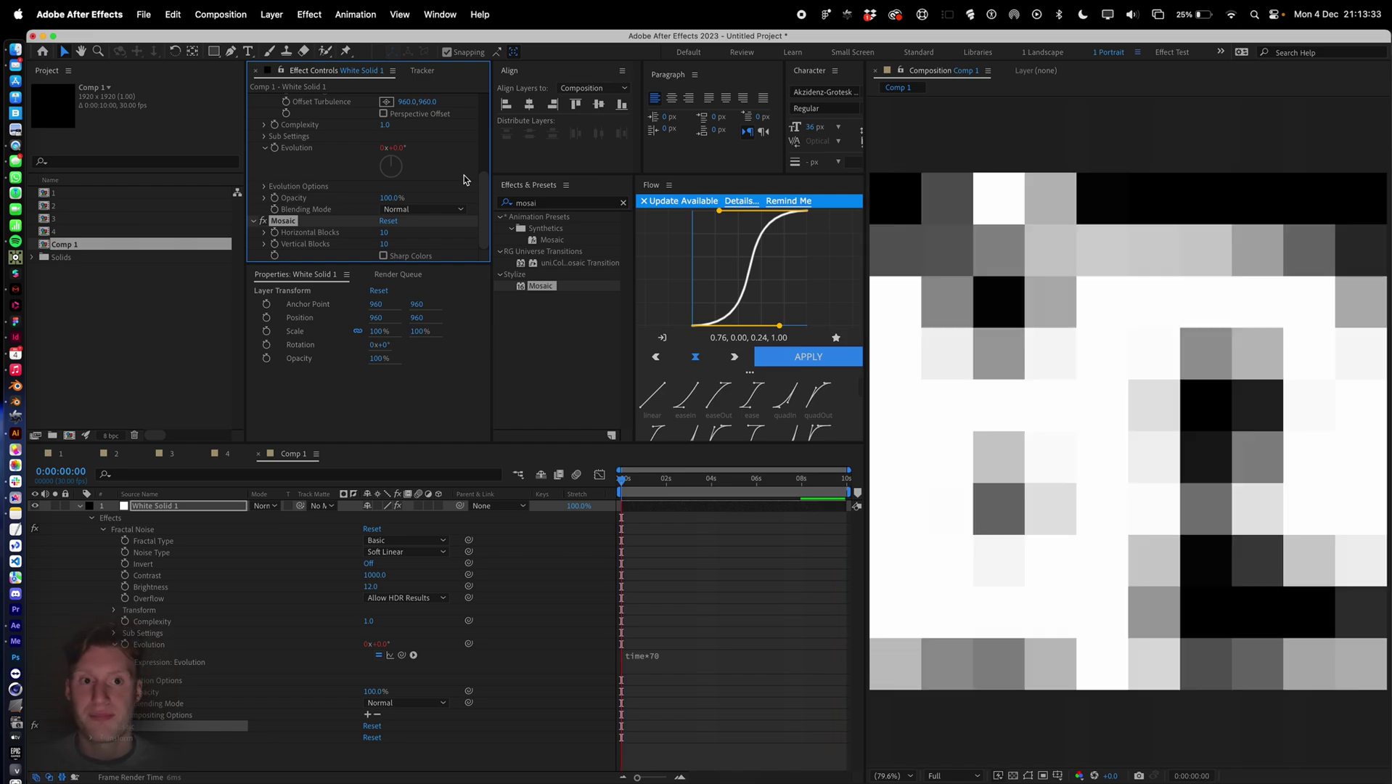
Set Mosaic Horizontal and Vertical Blocks to 32 each, giving 60 px cells (1920/32).
key("super+space")
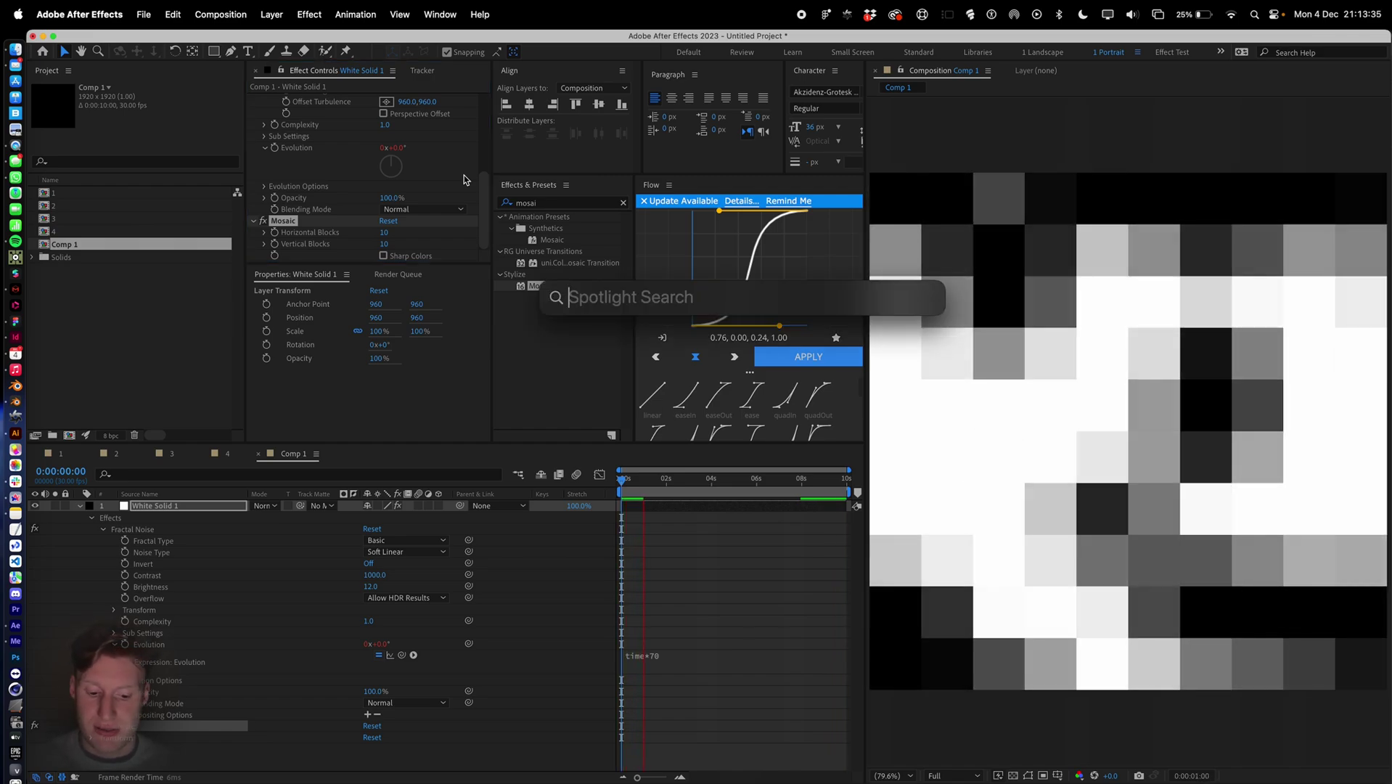
type("1920/32")
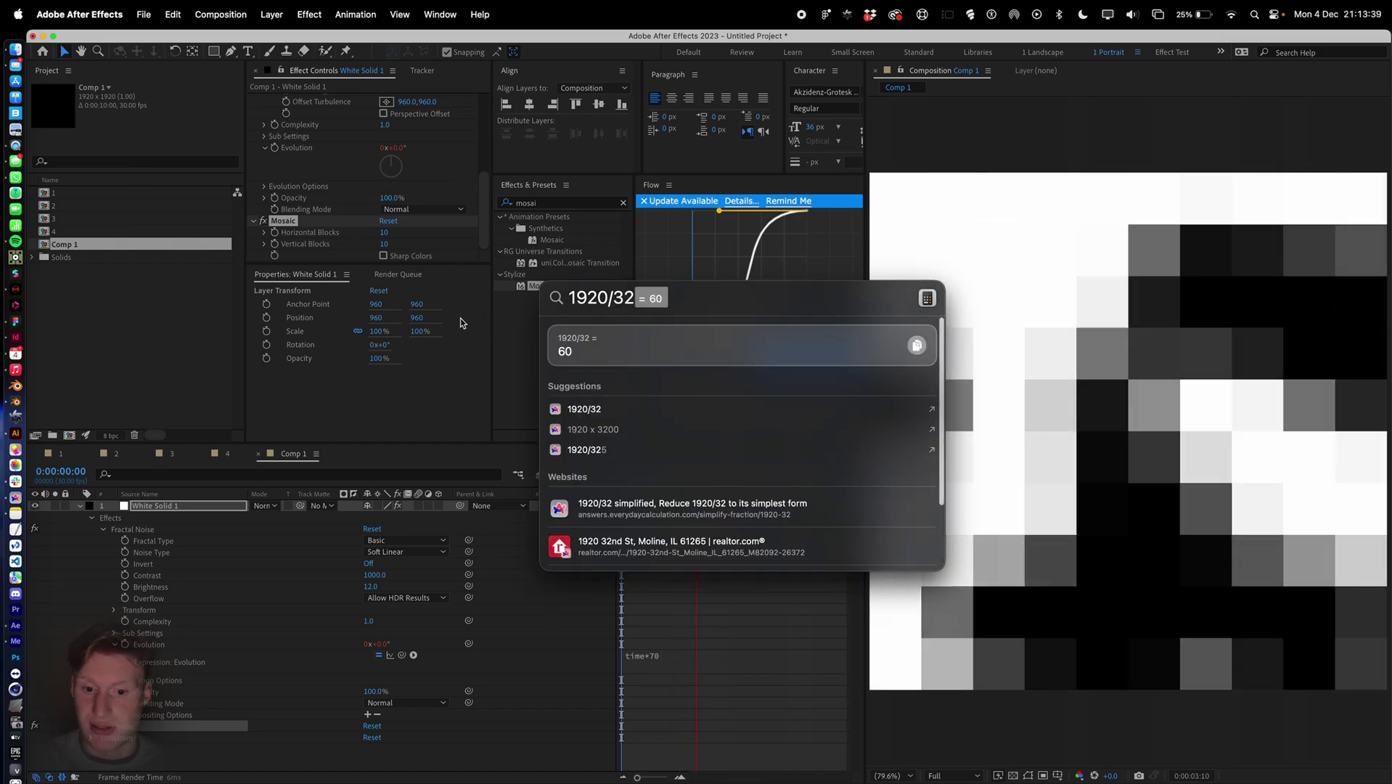
key("Escape")
key("Escape")
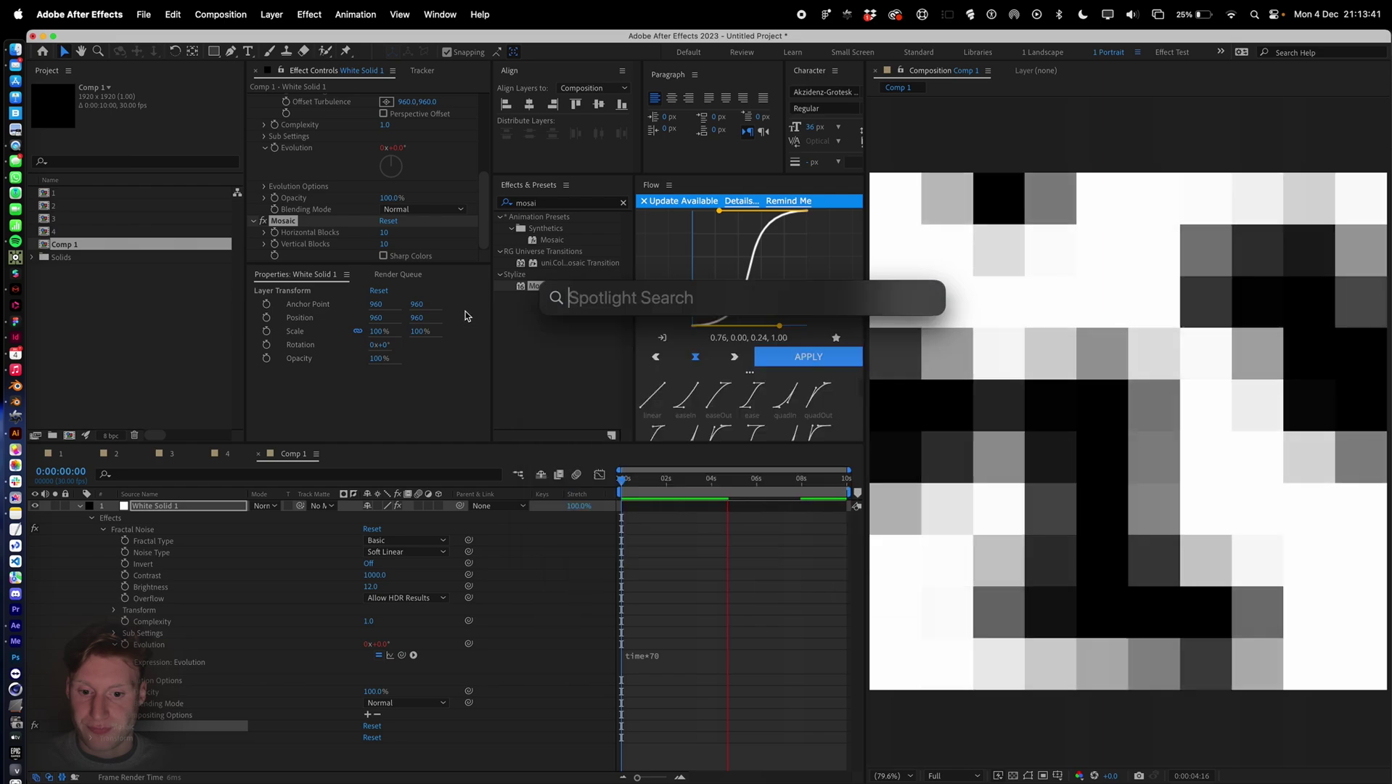
left_click(386, 233)
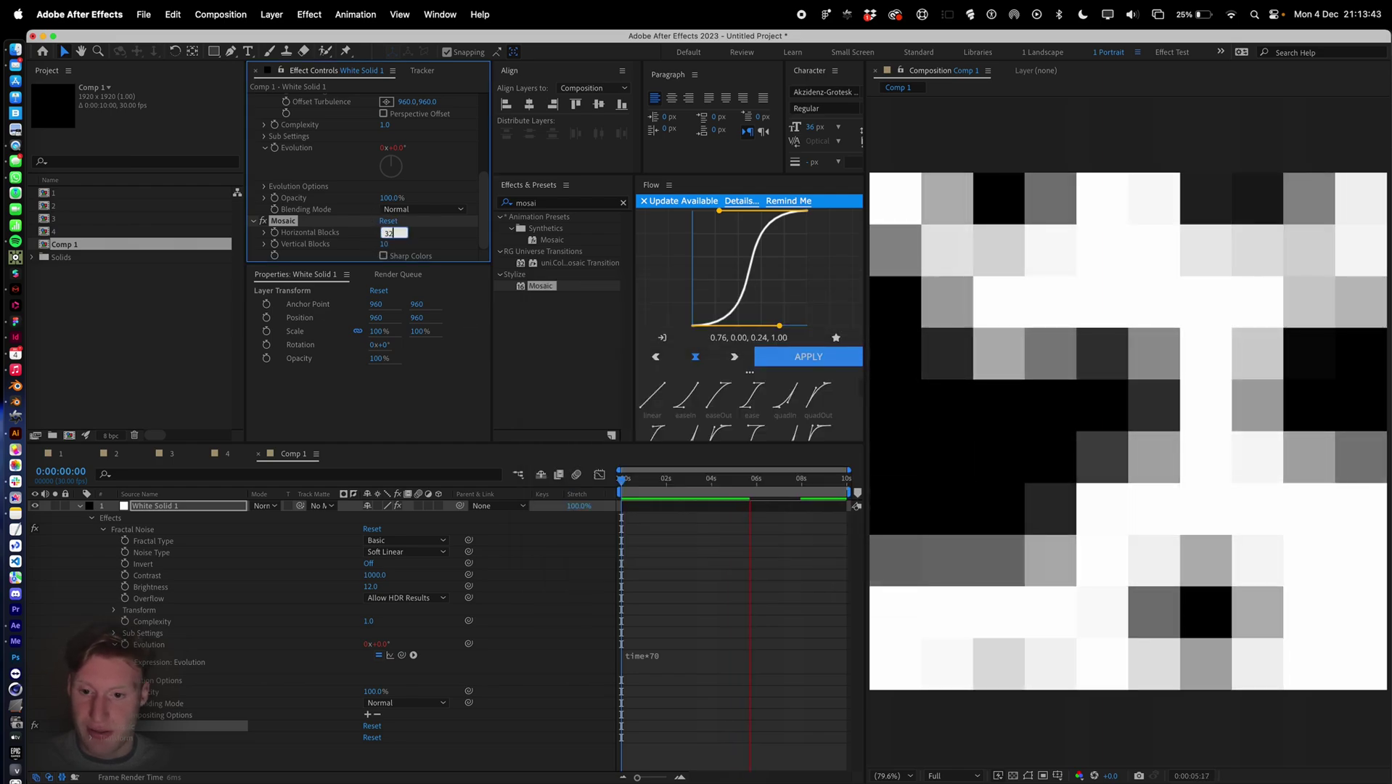
key("Tab")
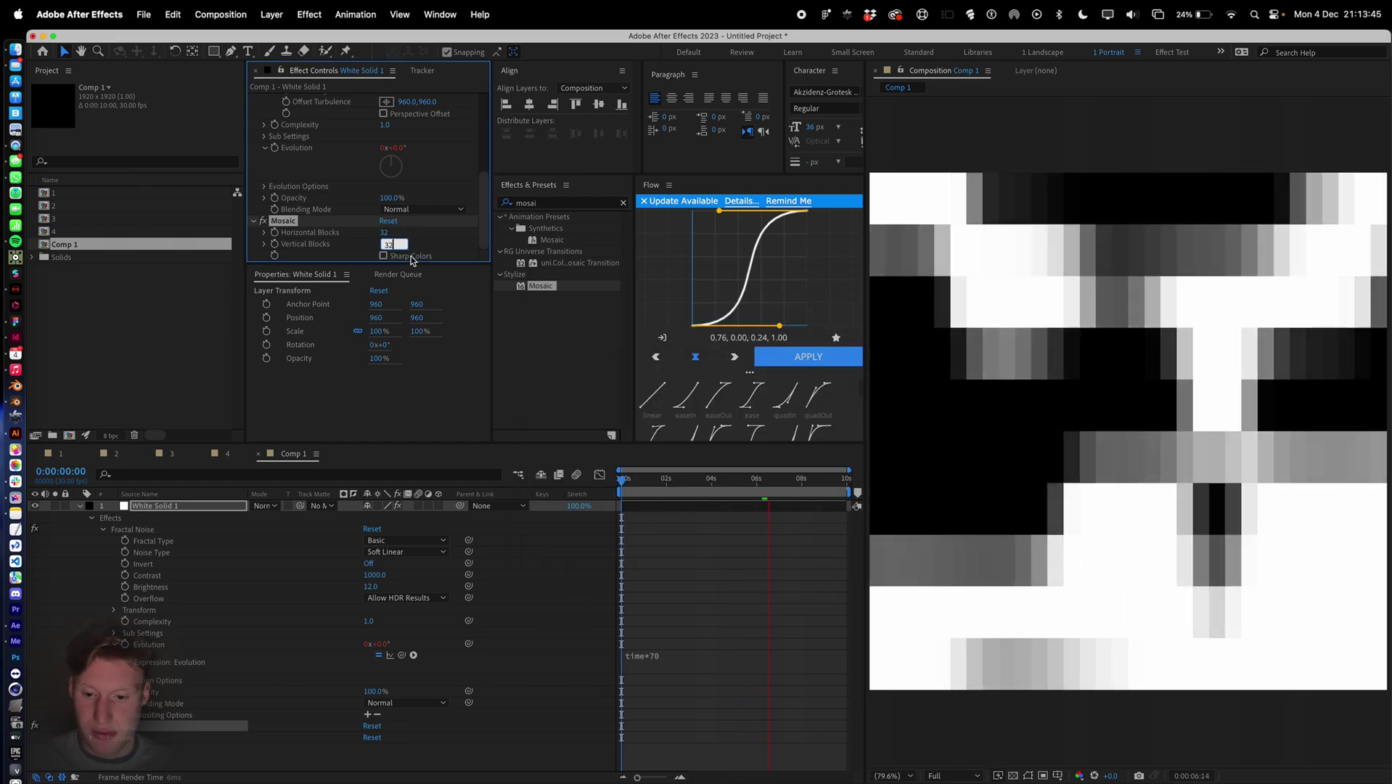
type("32")
key("Return")
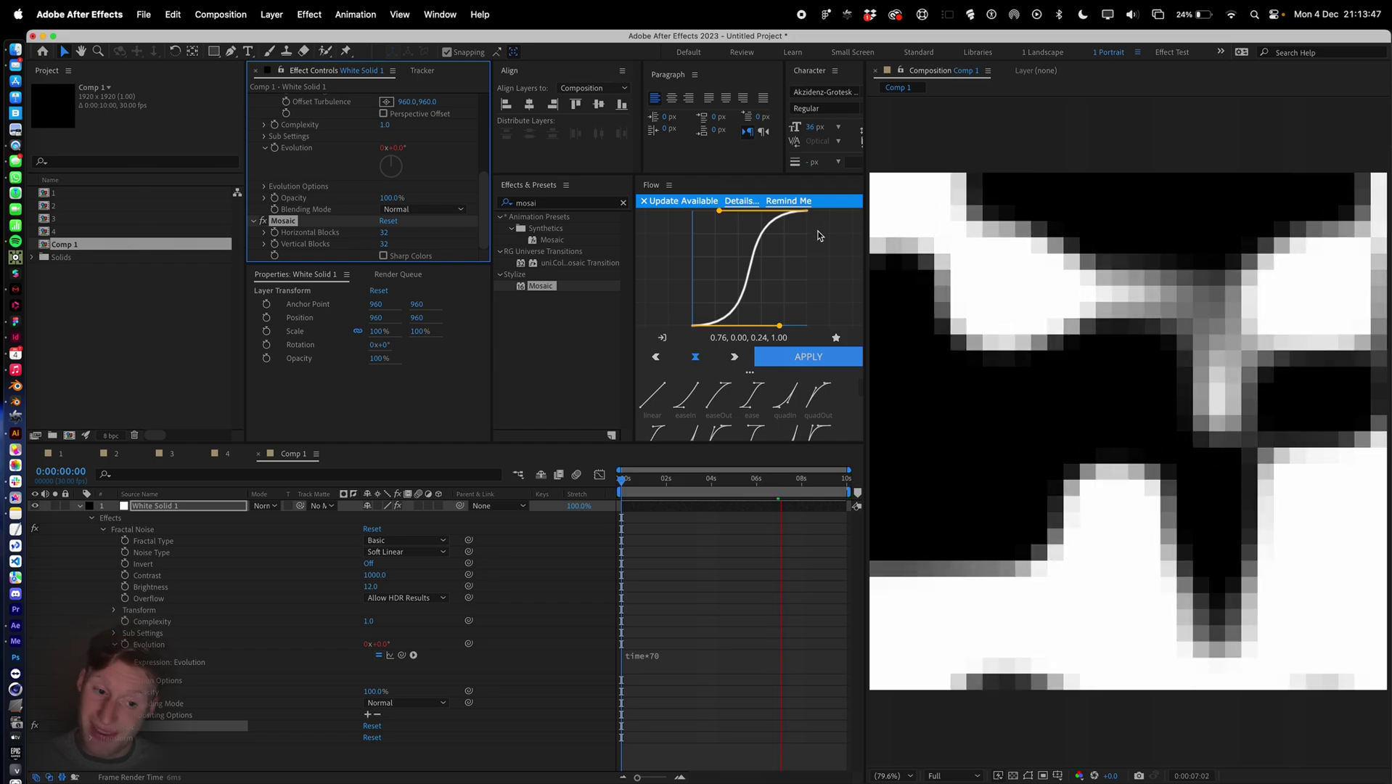
Rename Comp 1 in the Project panel to 'Driver'.
left_click(129, 287)
left_click(73, 245)
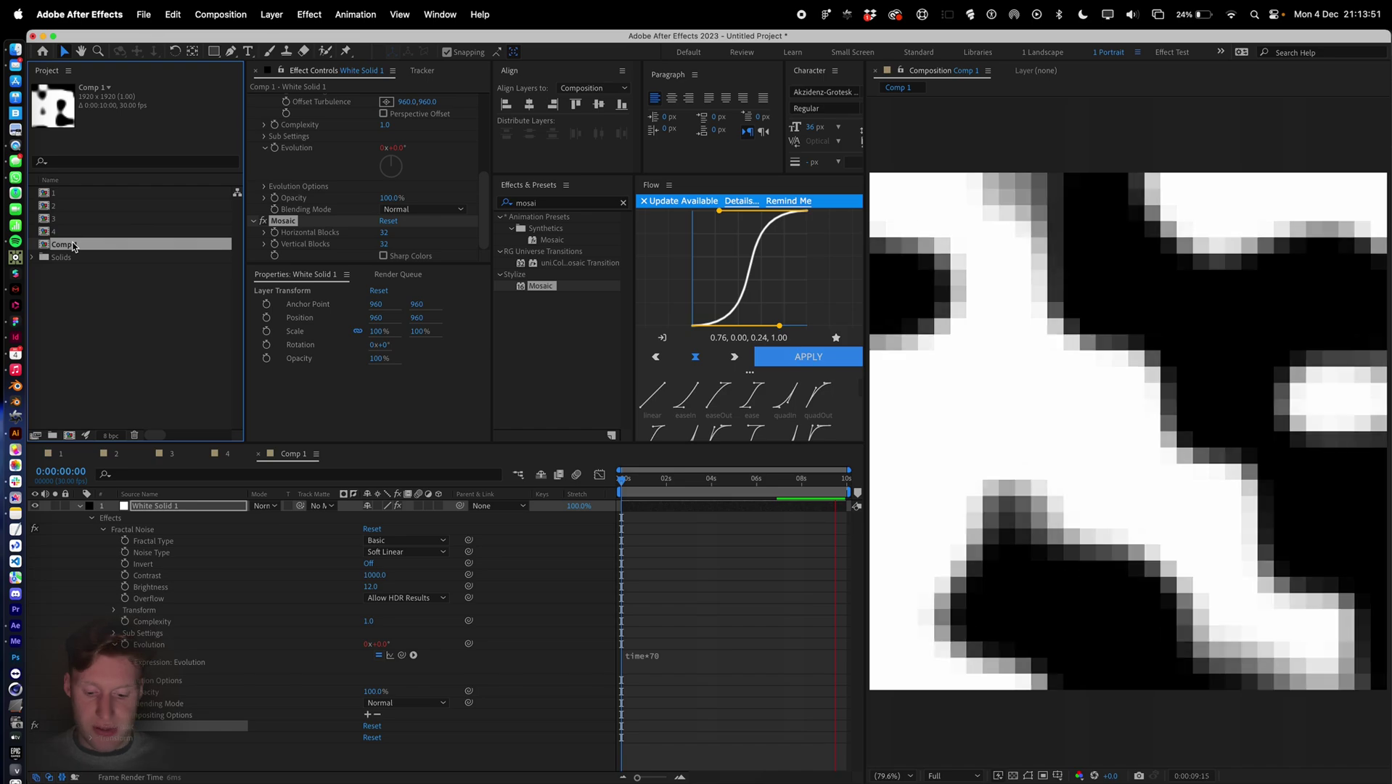
key("Return")
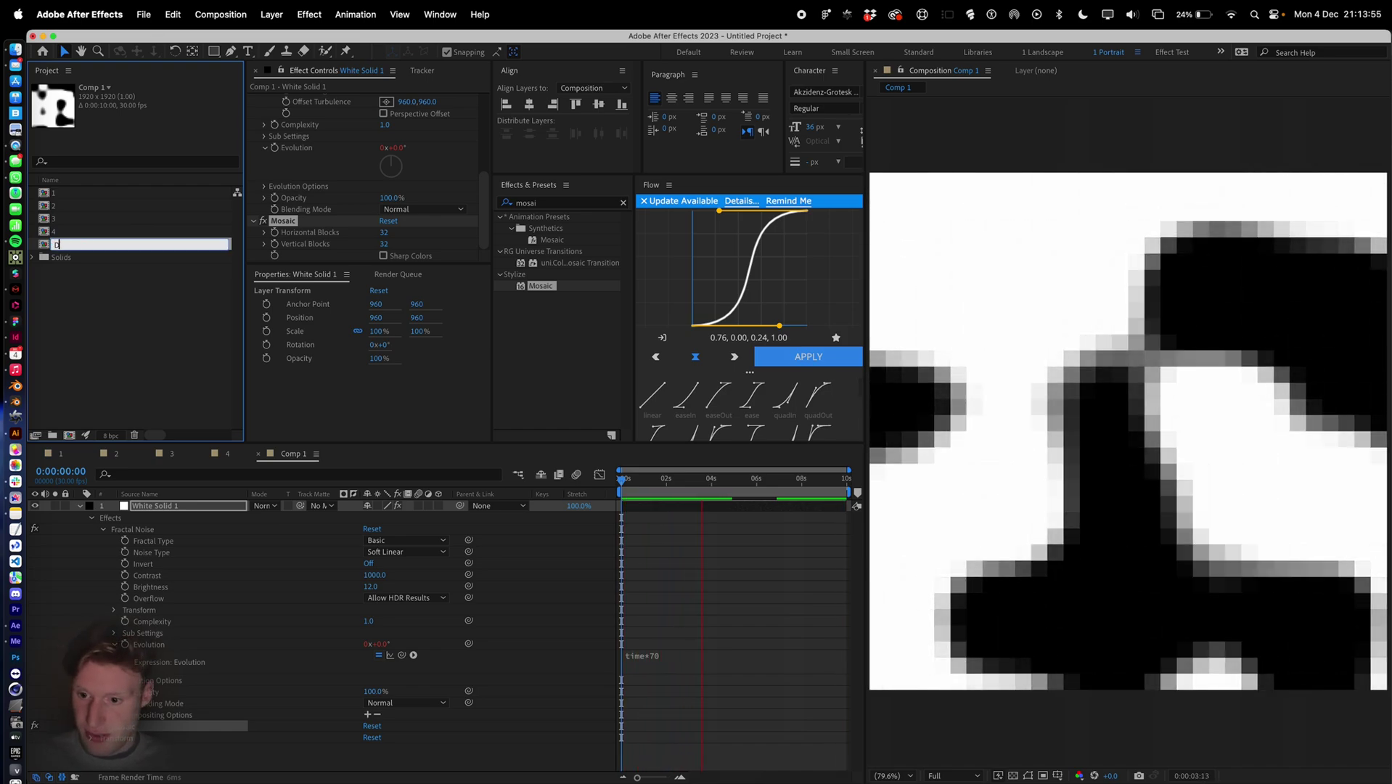
type("Driver")
key("Return")
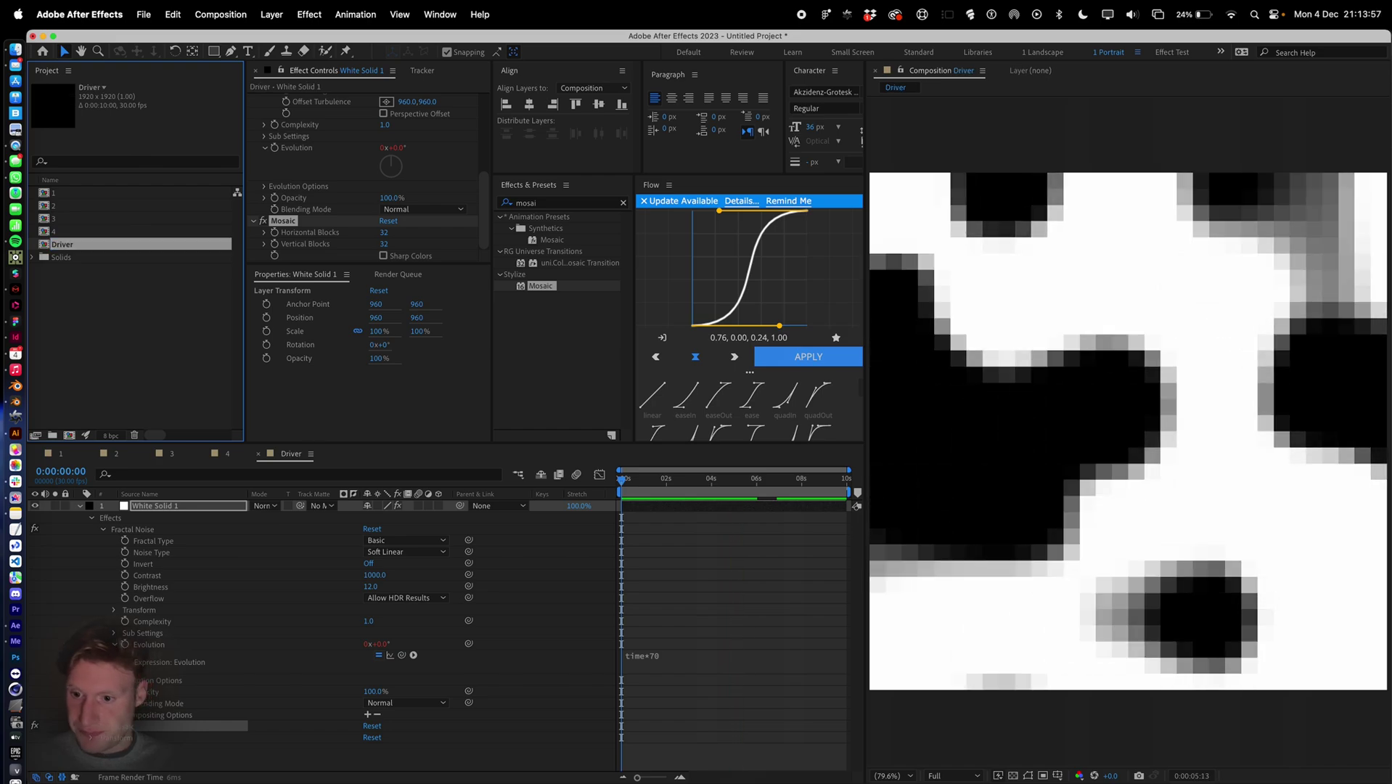
Create a new composition named 'Main' and add Driver to it as a layer.
key("super+n")
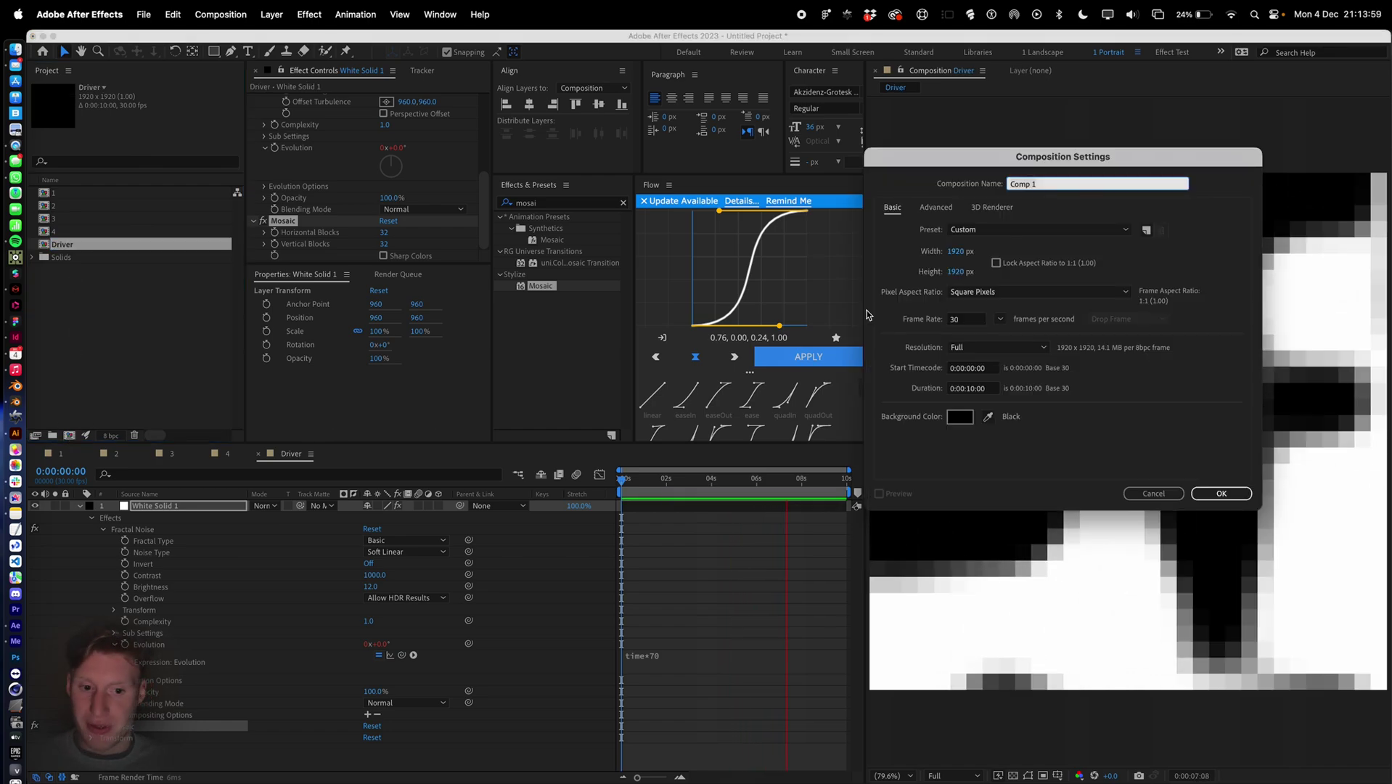
triple_click(1053, 180)
type("Main")
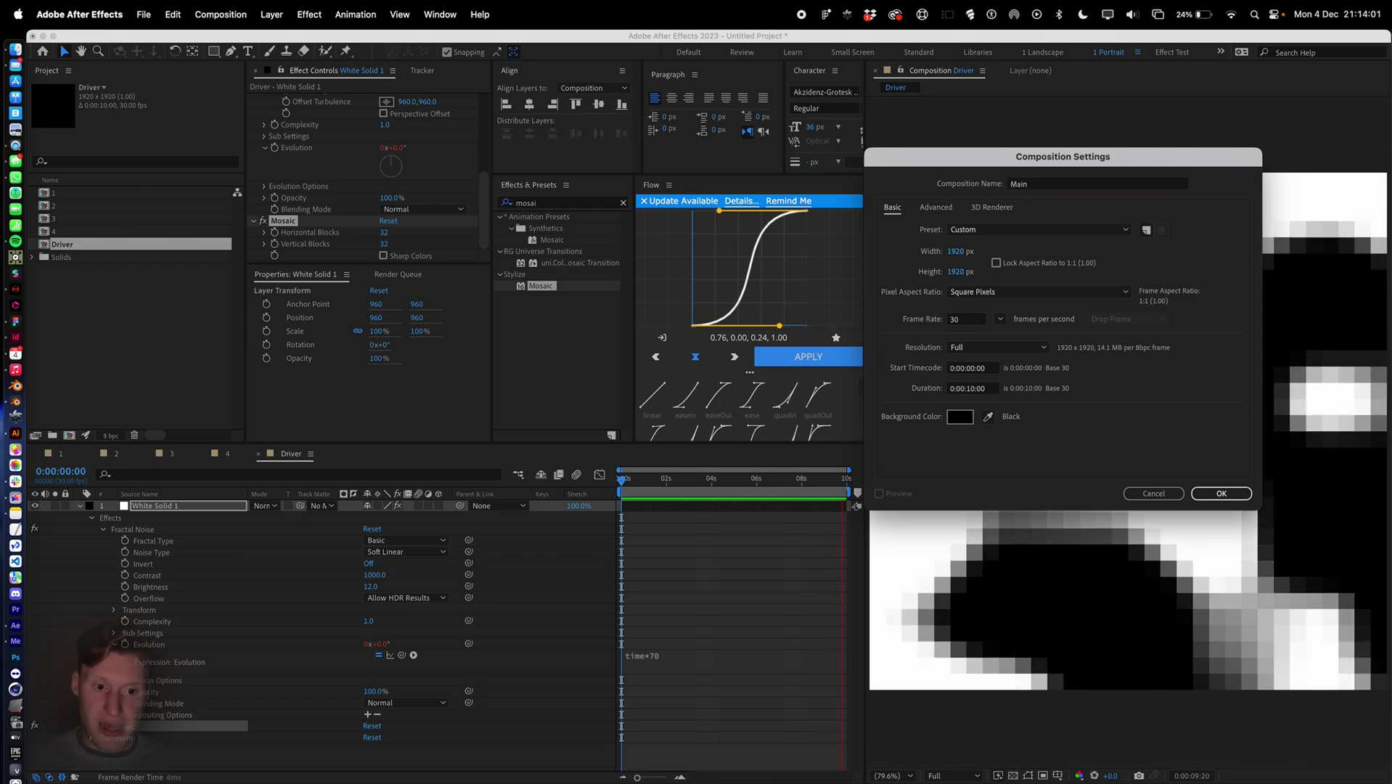
key("Return")
left_click_drag(68, 246, 295, 558)
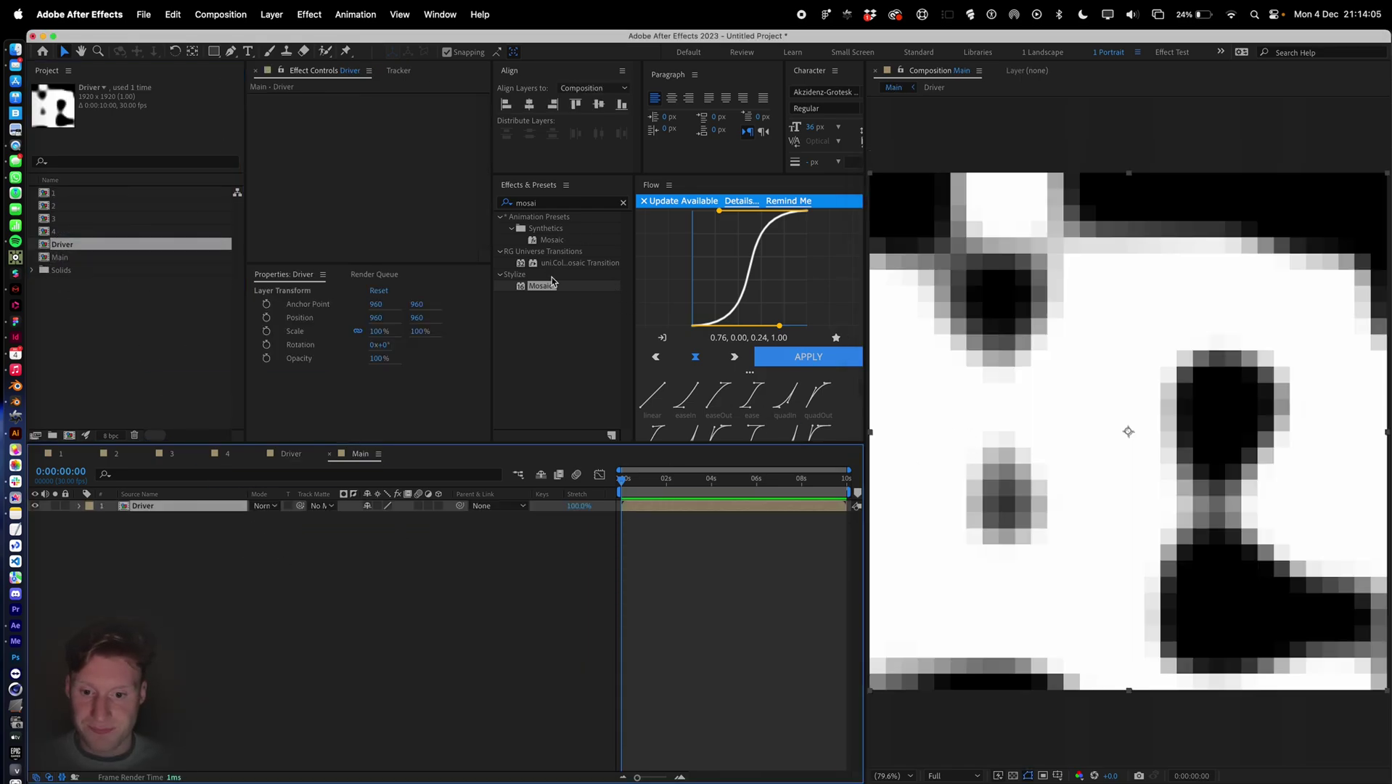
Add tile compositions 1–4 to the Main timeline.
left_click(51, 195)
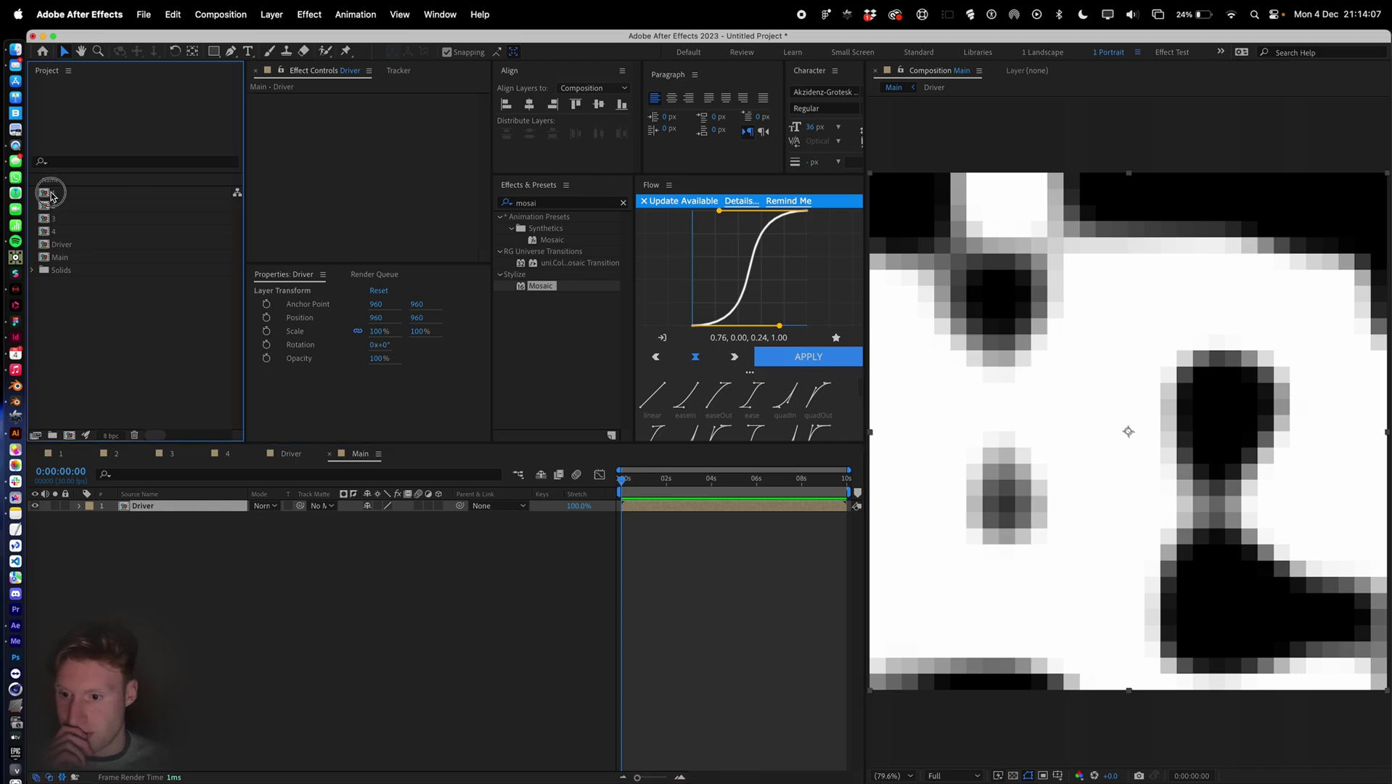
left_click(55, 230)
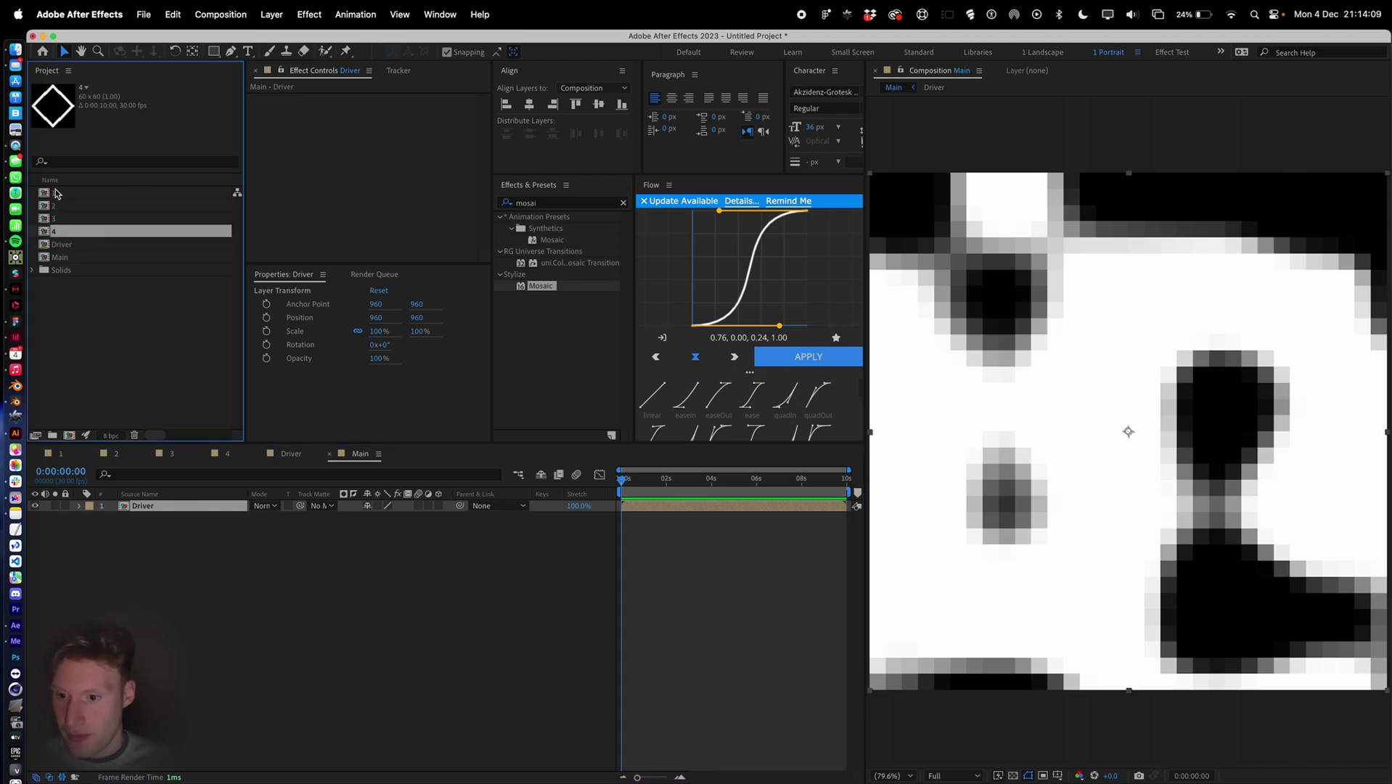
left_click(58, 193, "shift")
left_click_drag(58, 193, 124, 516)
Hide the Driver layer and delete tile layers 4, 3 and 2, keeping tile layer 1.
left_click(485, 660)
left_click(140, 507)
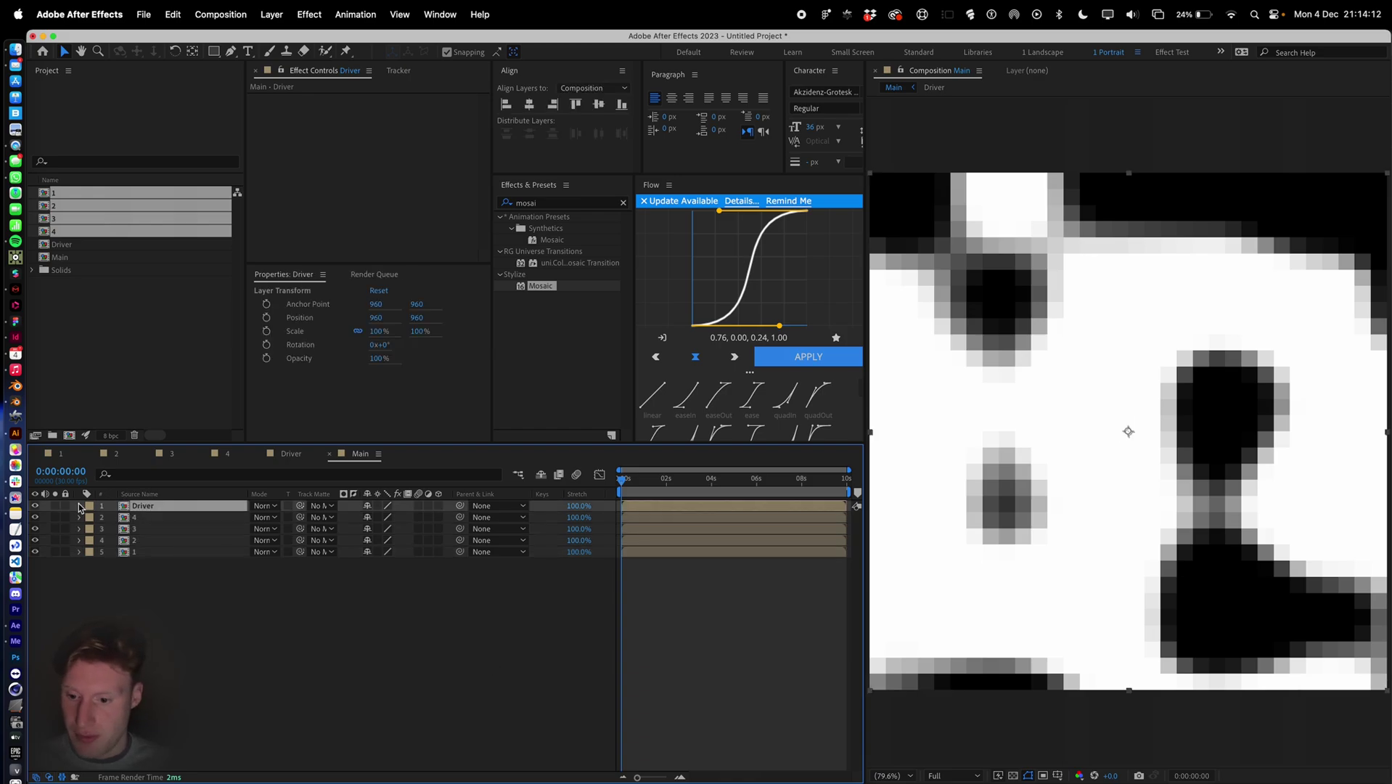
left_click(35, 506)
left_click(218, 586)
left_click(140, 540)
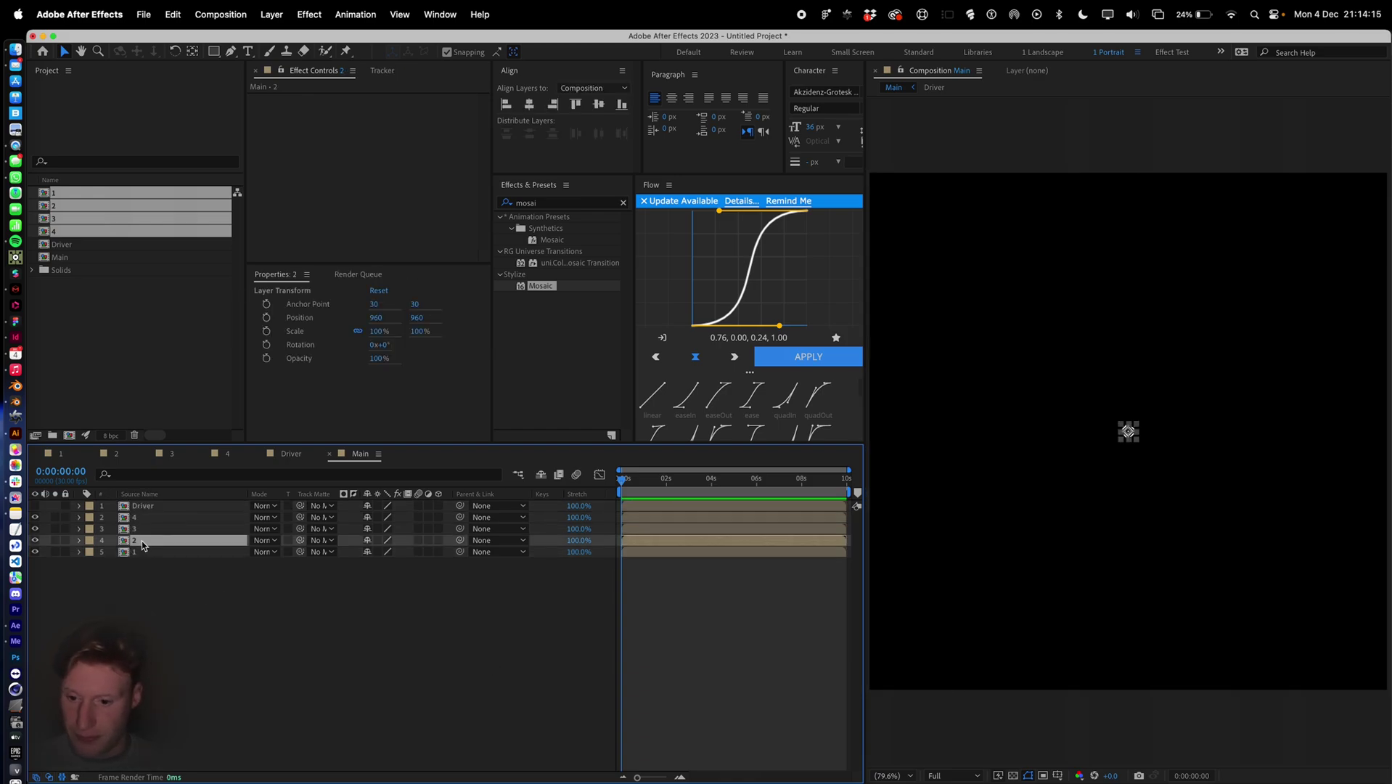
left_click(142, 516, "shift")
key("Delete")
left_click(142, 517)
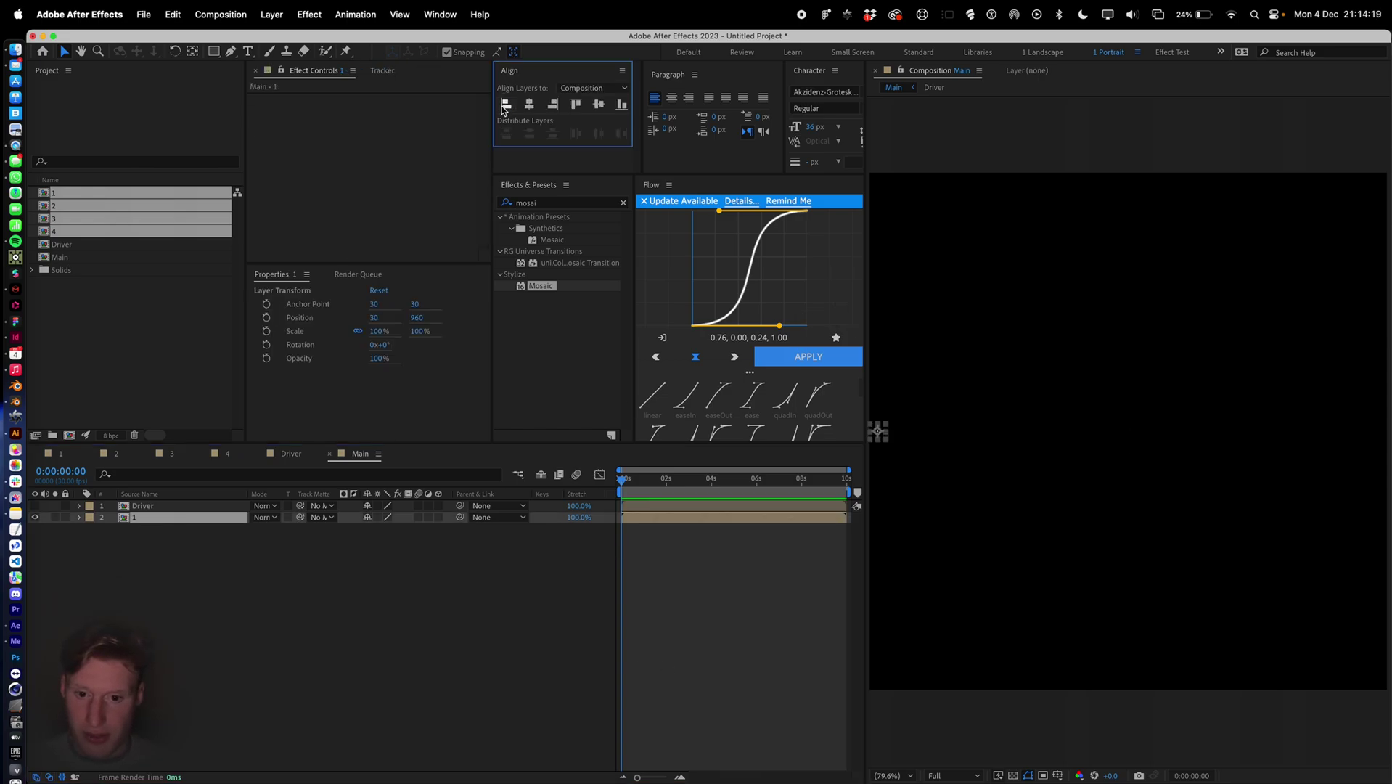
Bring the Align panel into view and reselect the Driver layer.
left_click(682, 508)
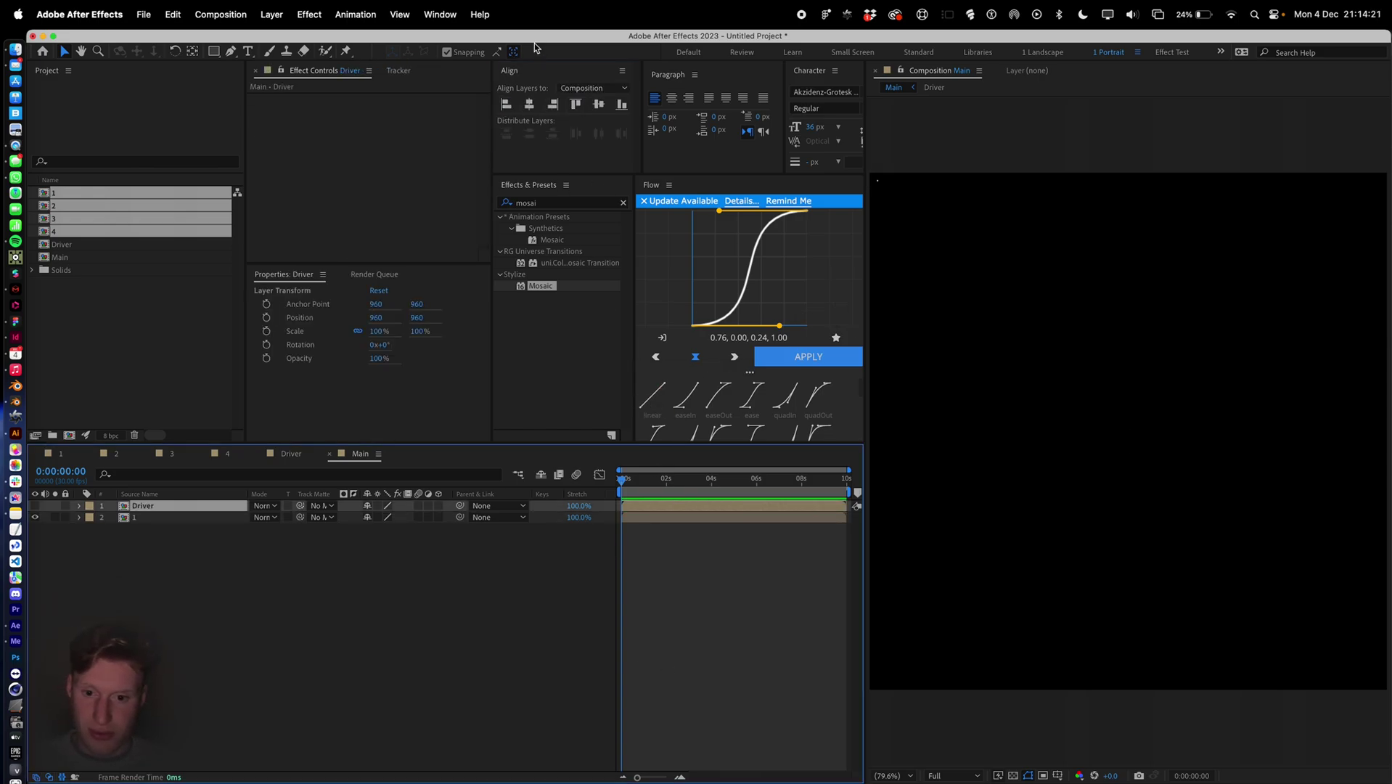
left_click(521, 79)
left_click(432, 15)
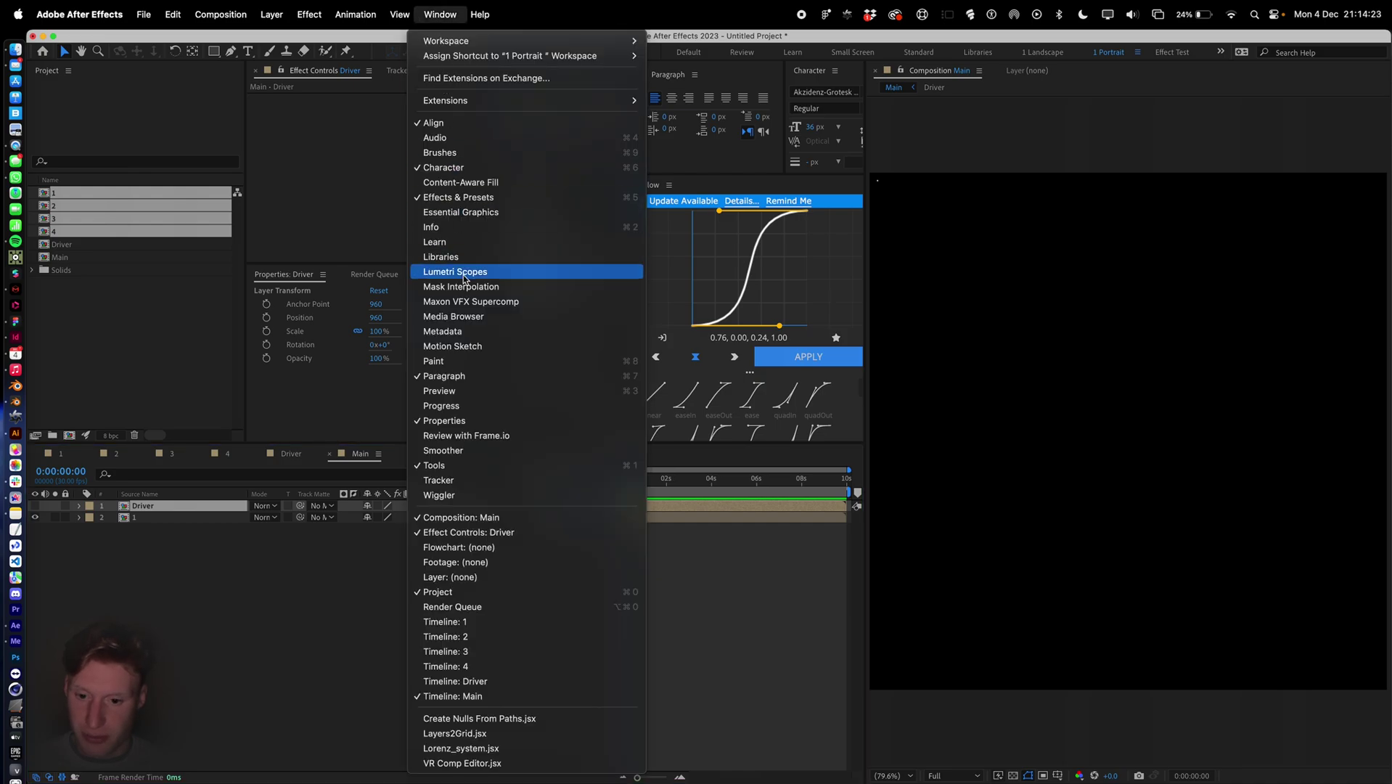
left_click(436, 123)
left_click(761, 646)
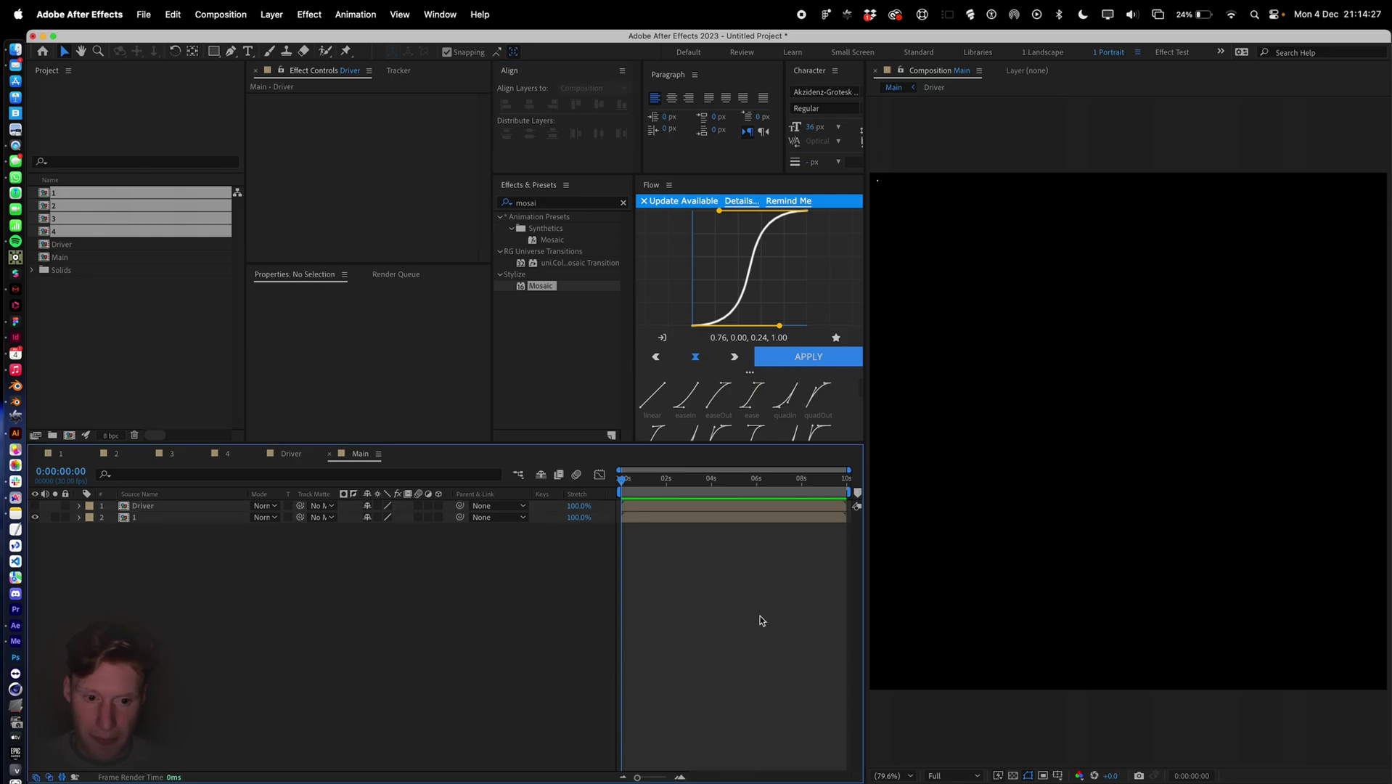
left_click(695, 506)
Search 'repe' and apply CC RepeTile to tile layer 1.
left_click(545, 205)
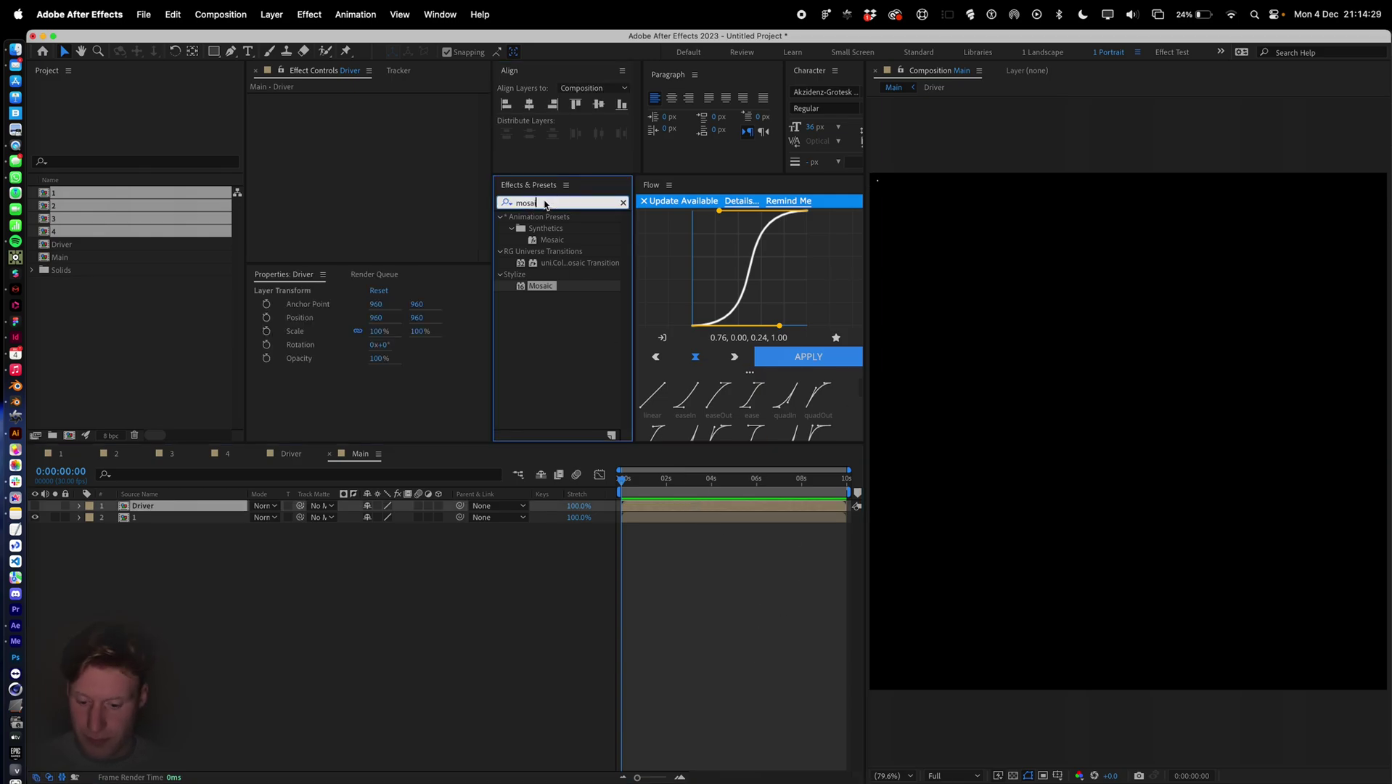
type("mosai")
left_click(545, 203)
key("BackSpace")
key("BackSpace")
key("BackSpace")
key("BackSpace")
key("BackSpace")
type("repe")
left_click_drag(553, 280, 225, 510)
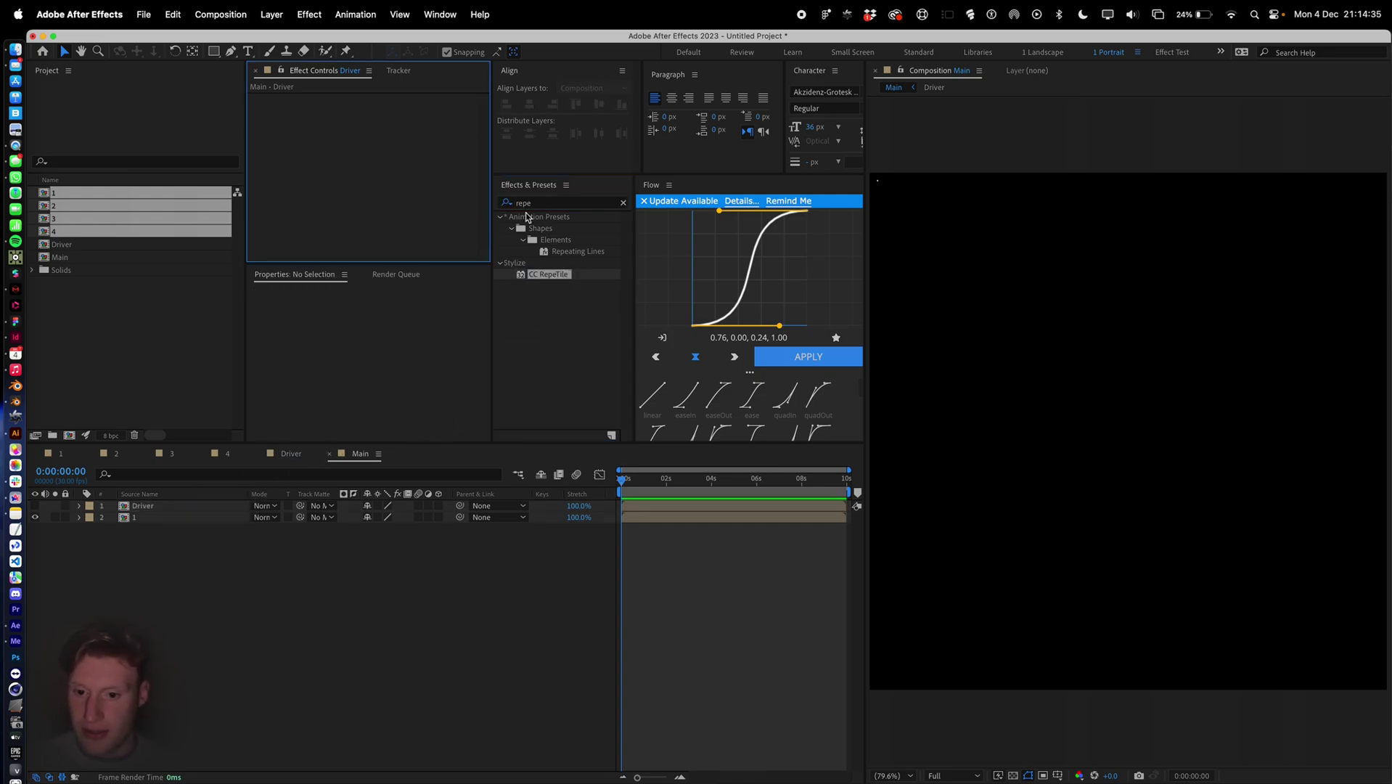
left_click_drag(548, 274, 158, 521)
Set CC RepeTile Expand Right and Expand Down to 1920 on tile layer 1.
left_click(158, 518)
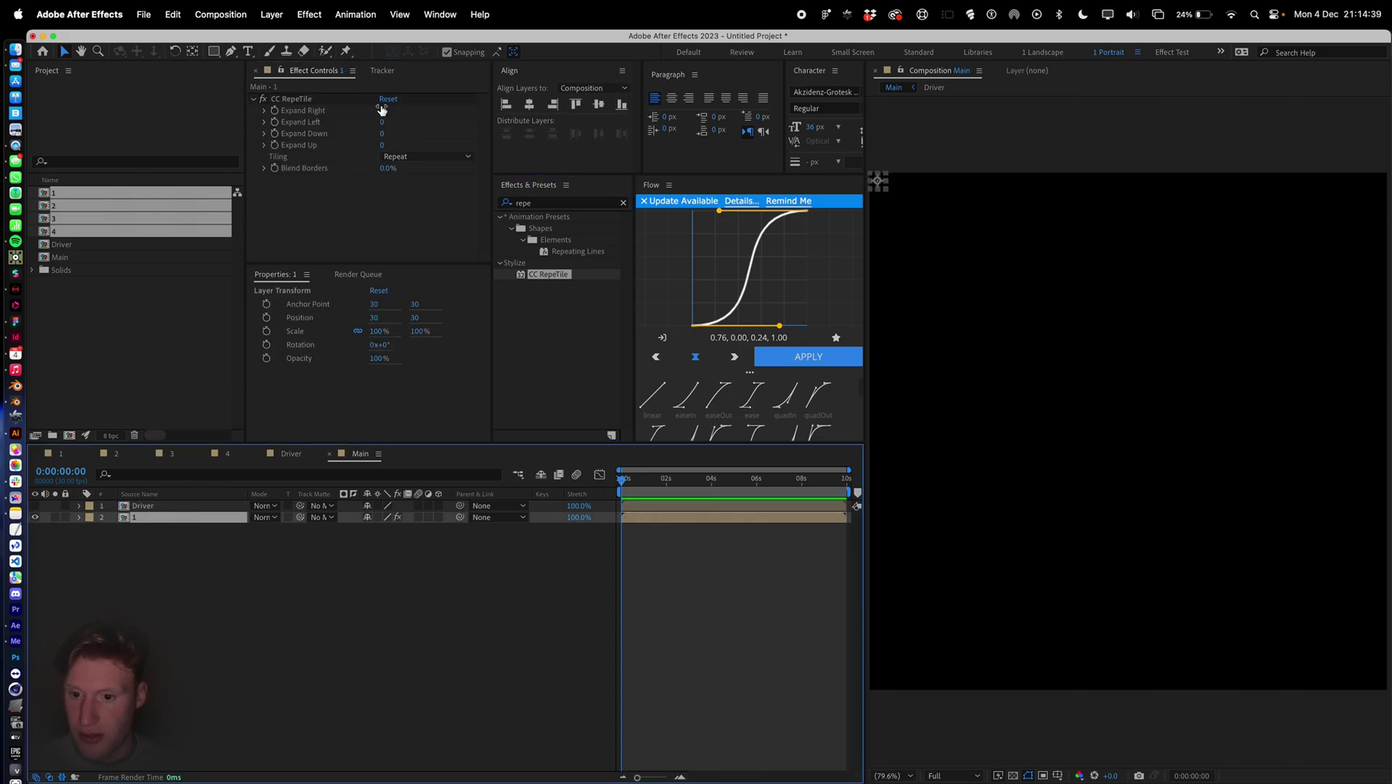
left_click(382, 110)
type("1920")
key("Return")
left_click(383, 135)
type("1920")
key("Return")
Select Driver and toggle eye switches so only the pixelated Driver layer shows.
left_click(696, 712)
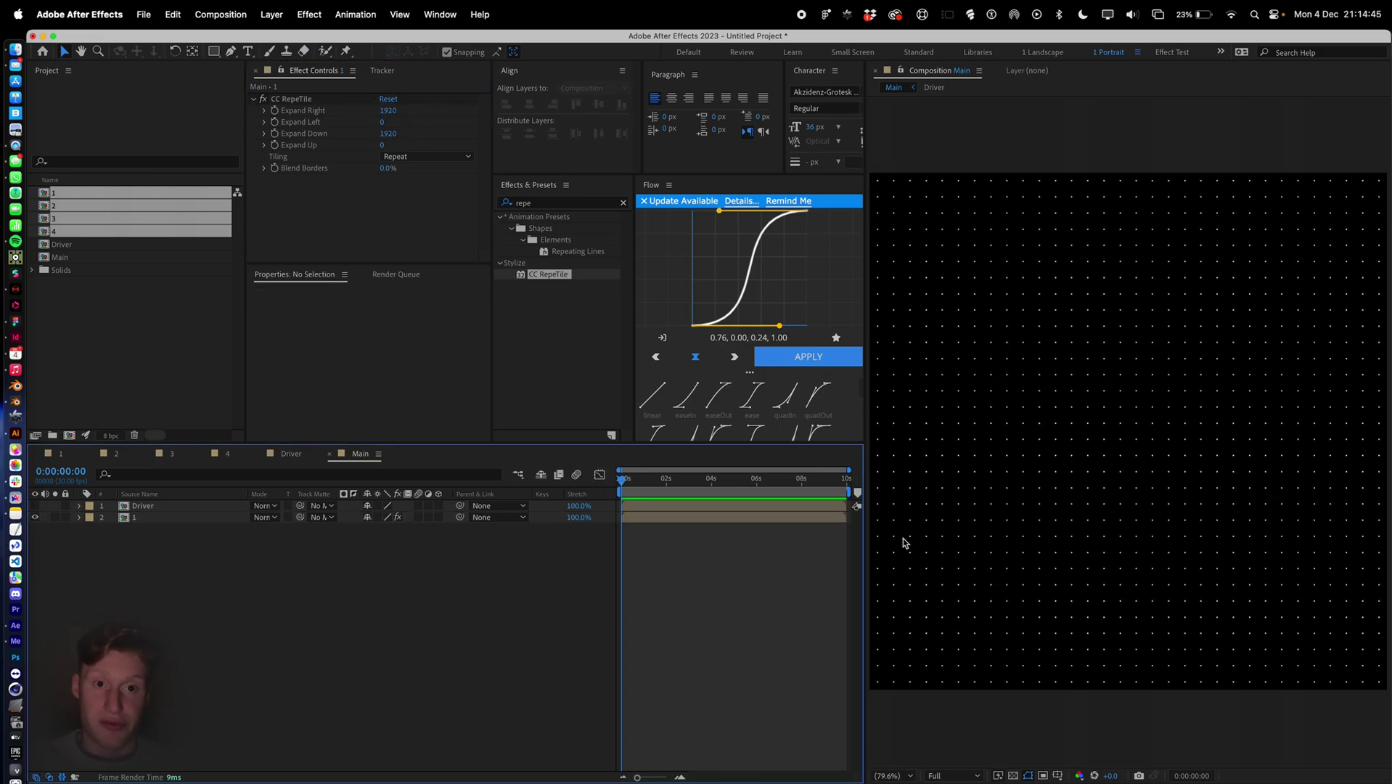
left_click(680, 508)
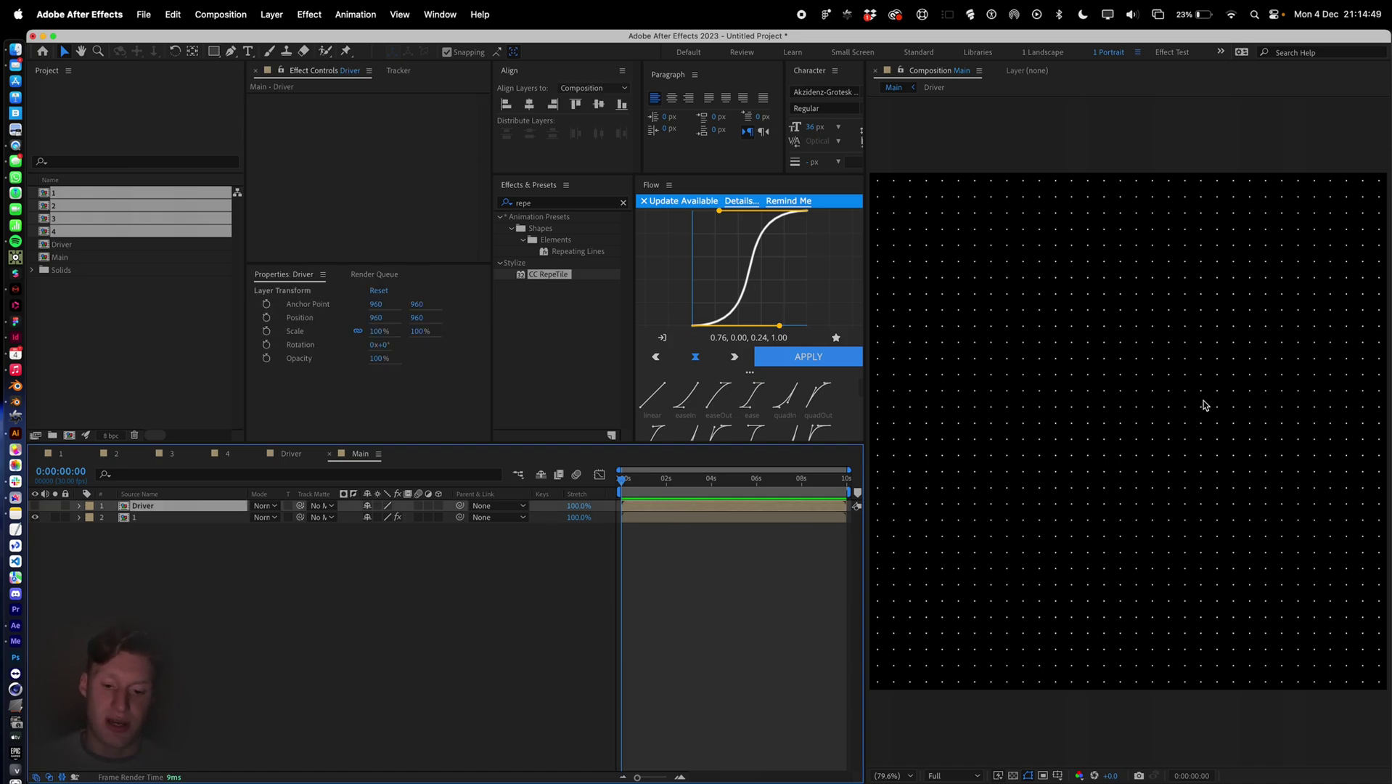
left_click_drag(36, 516, 35, 505)
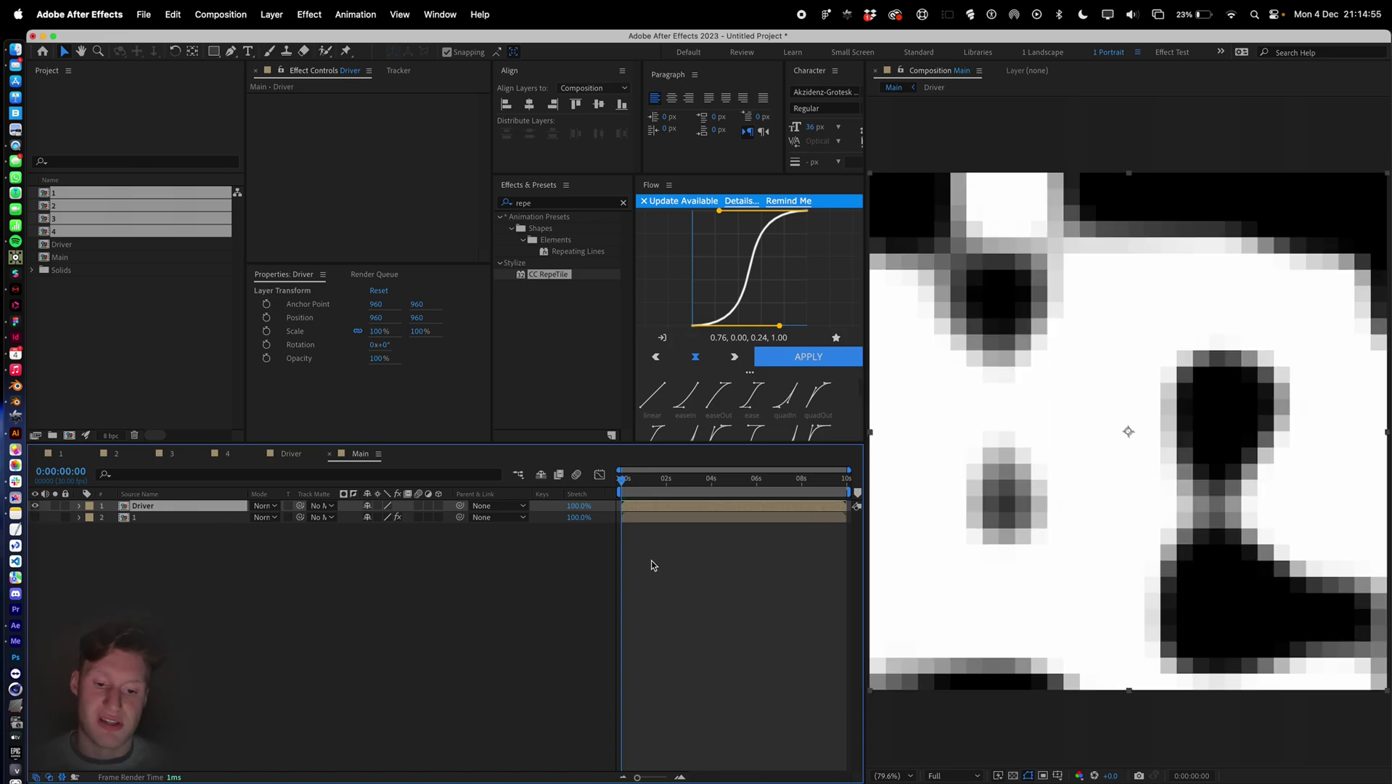
left_click_drag(35, 506, 35, 506)
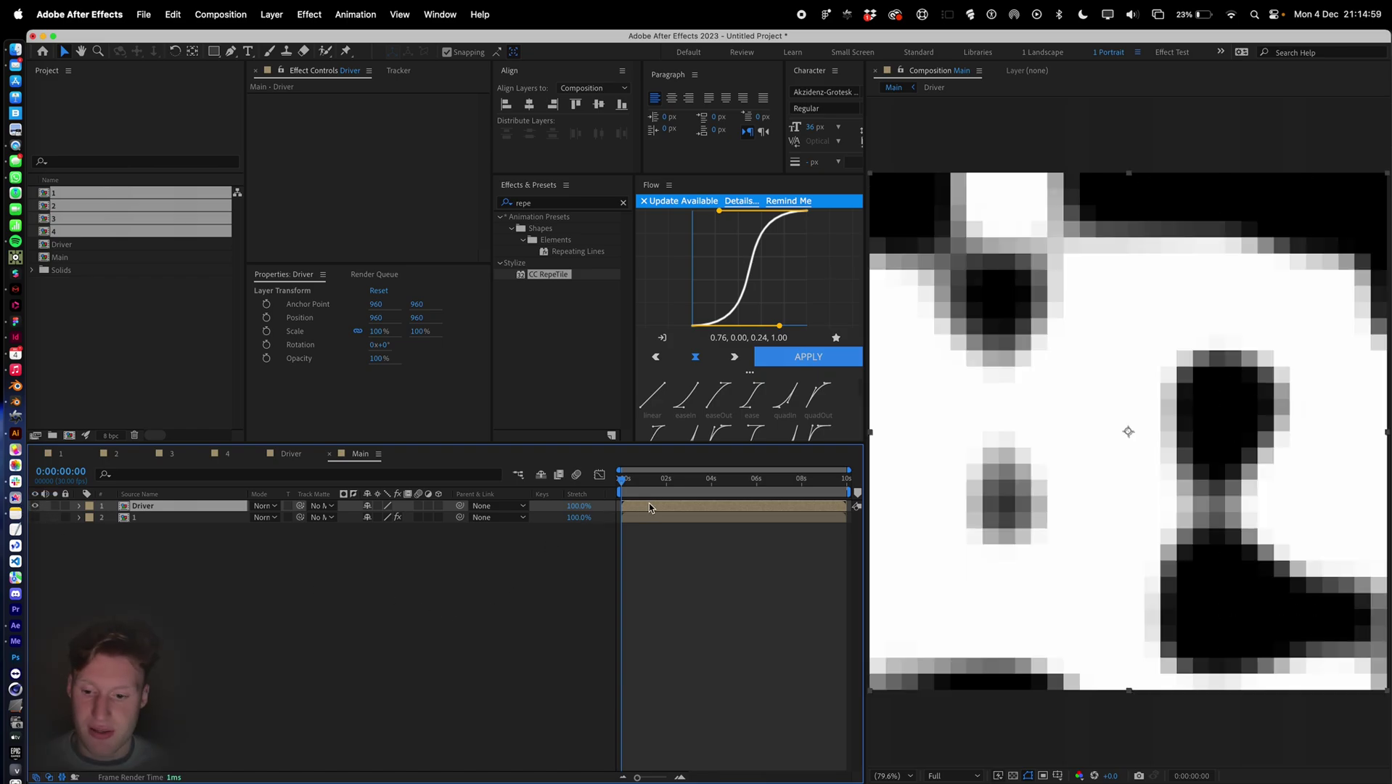
Search 'extra' and apply the Extract key to the Driver layer.
left_click(554, 204)
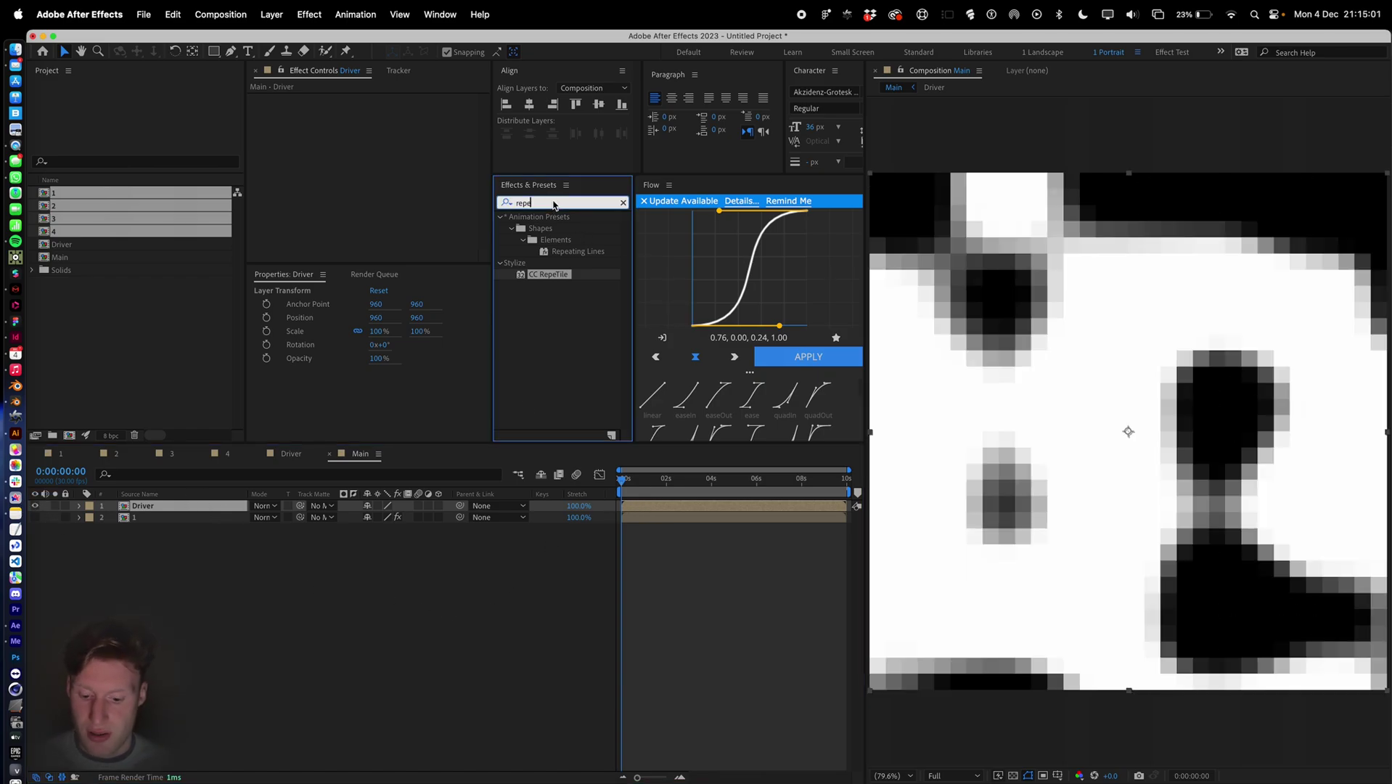
key("BackSpace")
key("BackSpace")
key("BackSpace")
key("BackSpace")
type("ex")
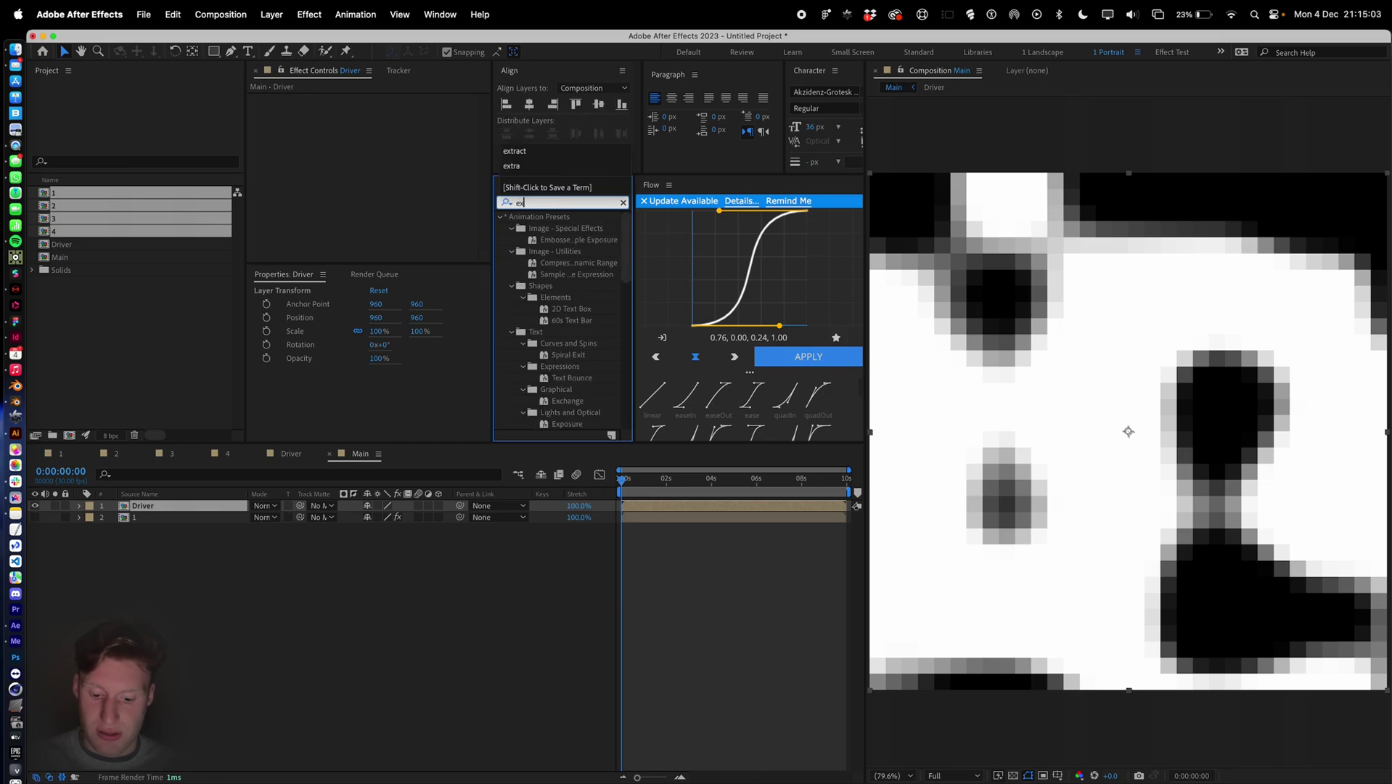
type("tra")
double_click(550, 260)
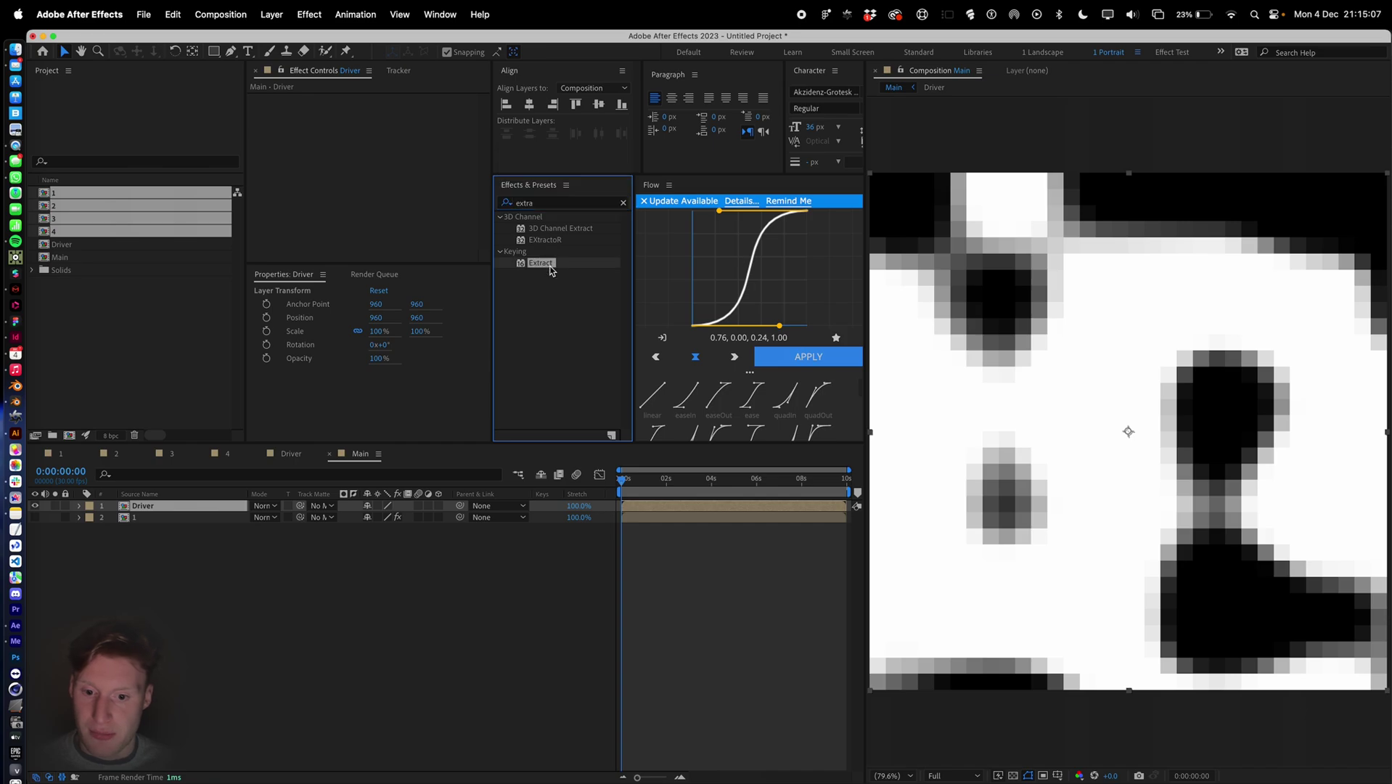
Raise Extract's Black Point to 253 and turn on the transparency grid.
left_click(185, 507)
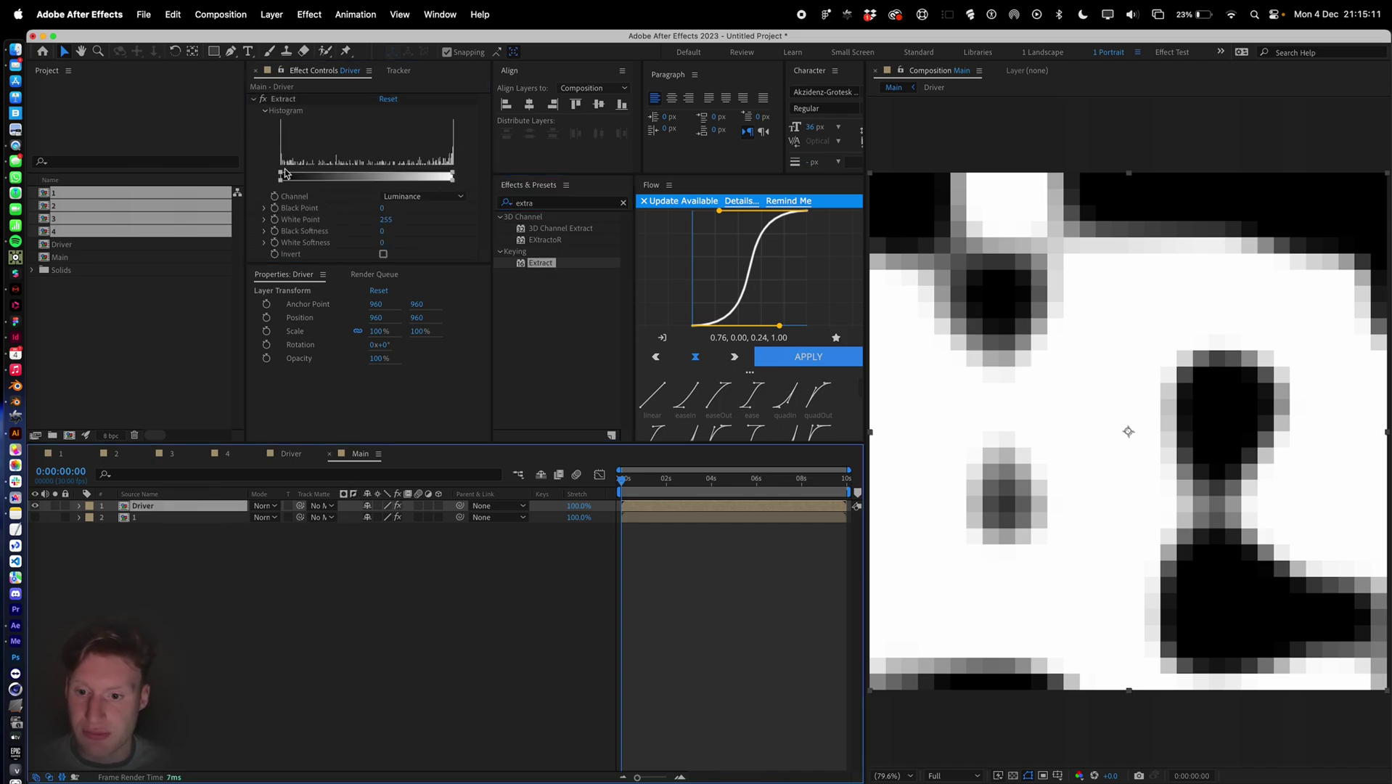
left_click_drag(284, 174, 375, 176)
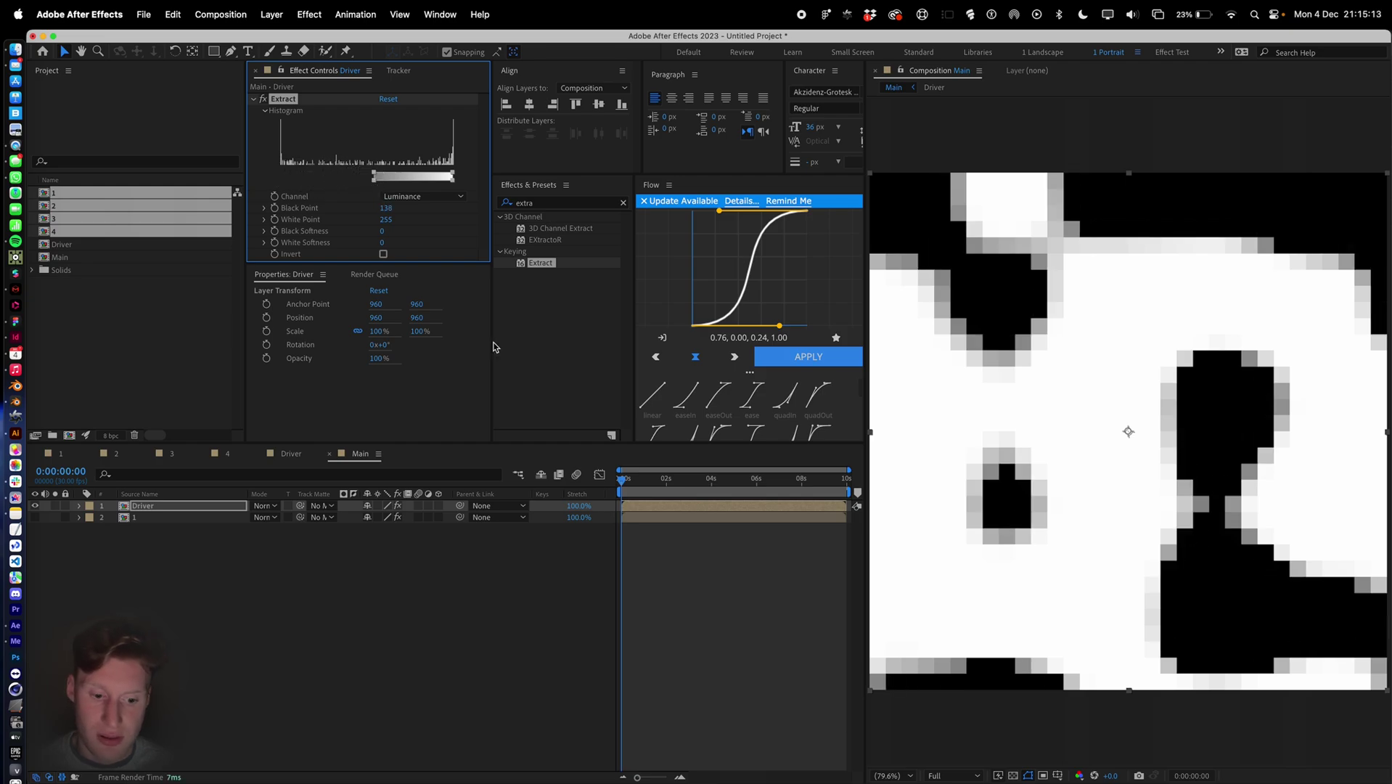
left_click(1013, 776)
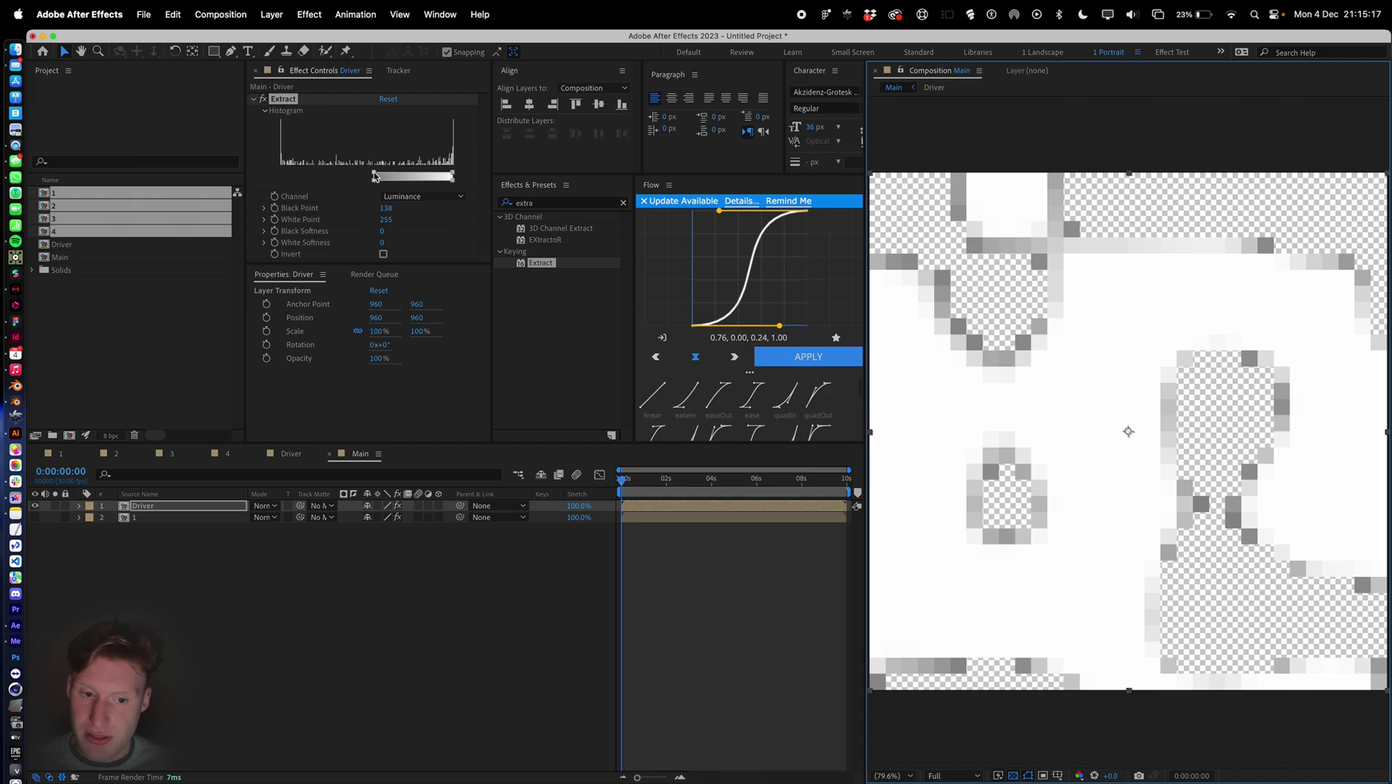
left_click_drag(375, 177, 453, 196)
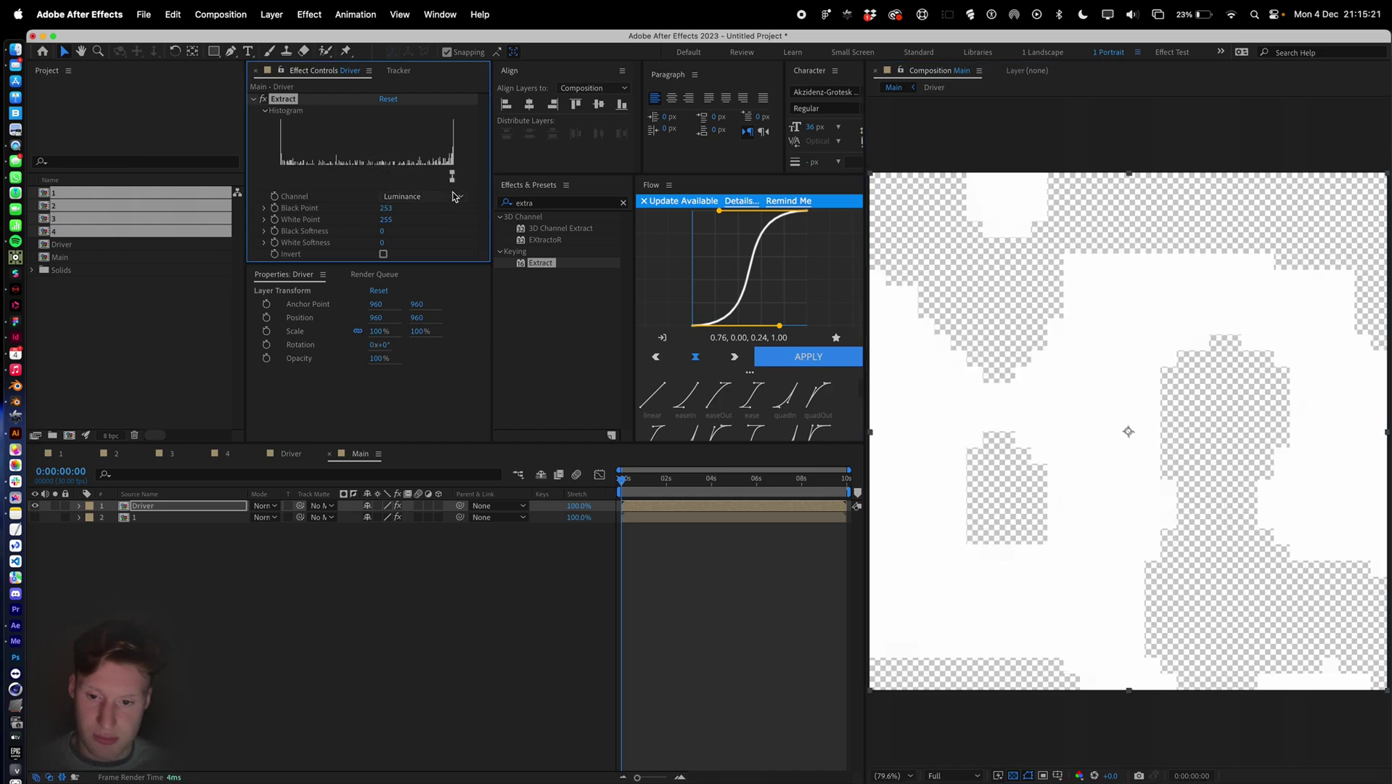
Show tile layer 1 and set its track matte to the Driver layer.
left_click(35, 517)
left_click(138, 517)
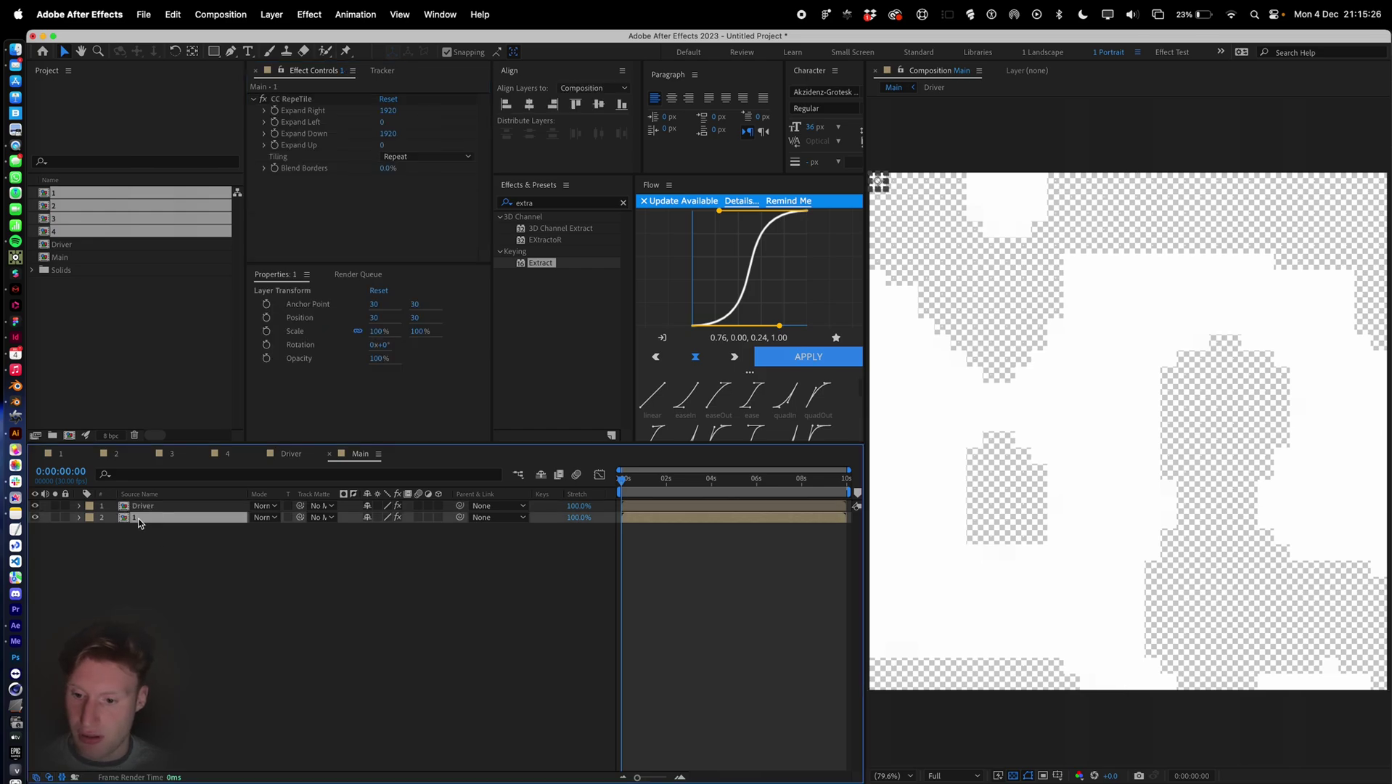
left_click(1013, 774)
left_click(691, 575)
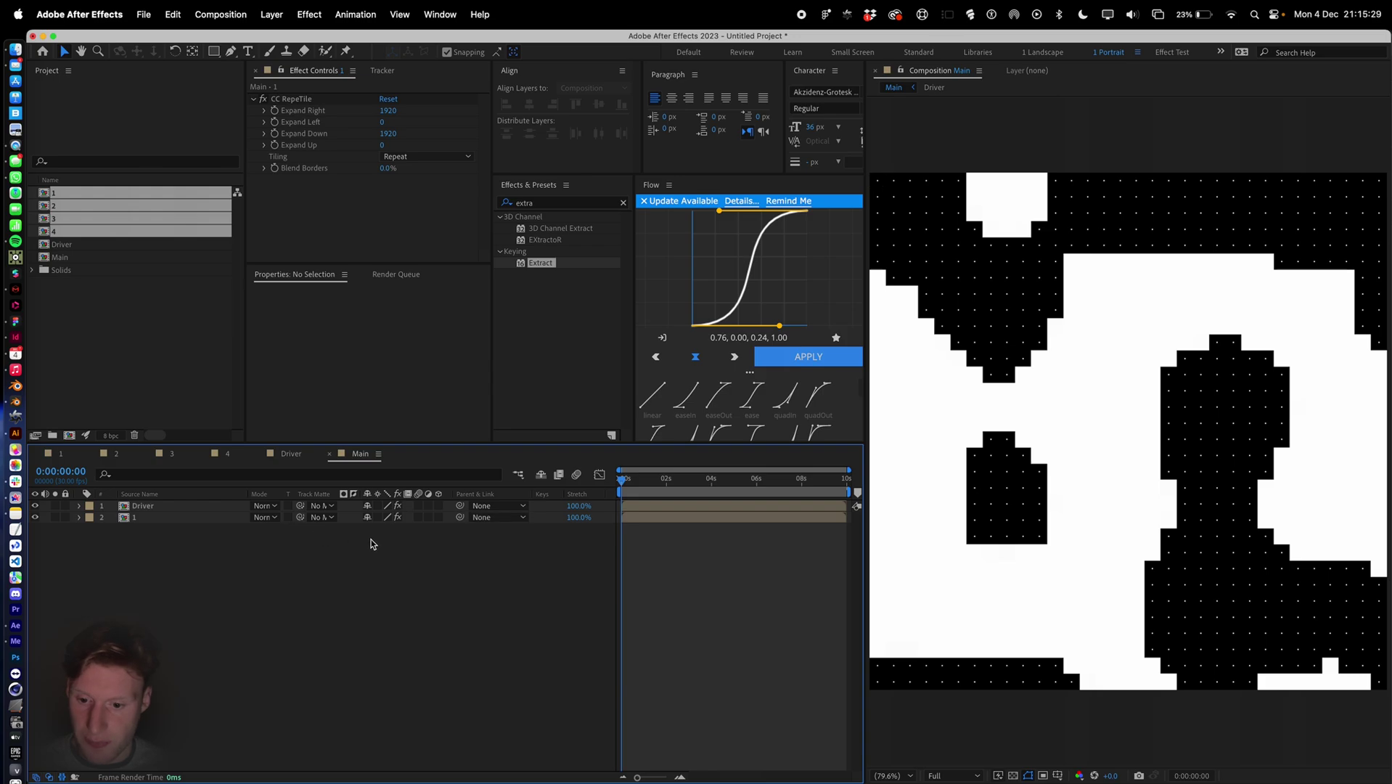
left_click_drag(300, 517, 170, 505)
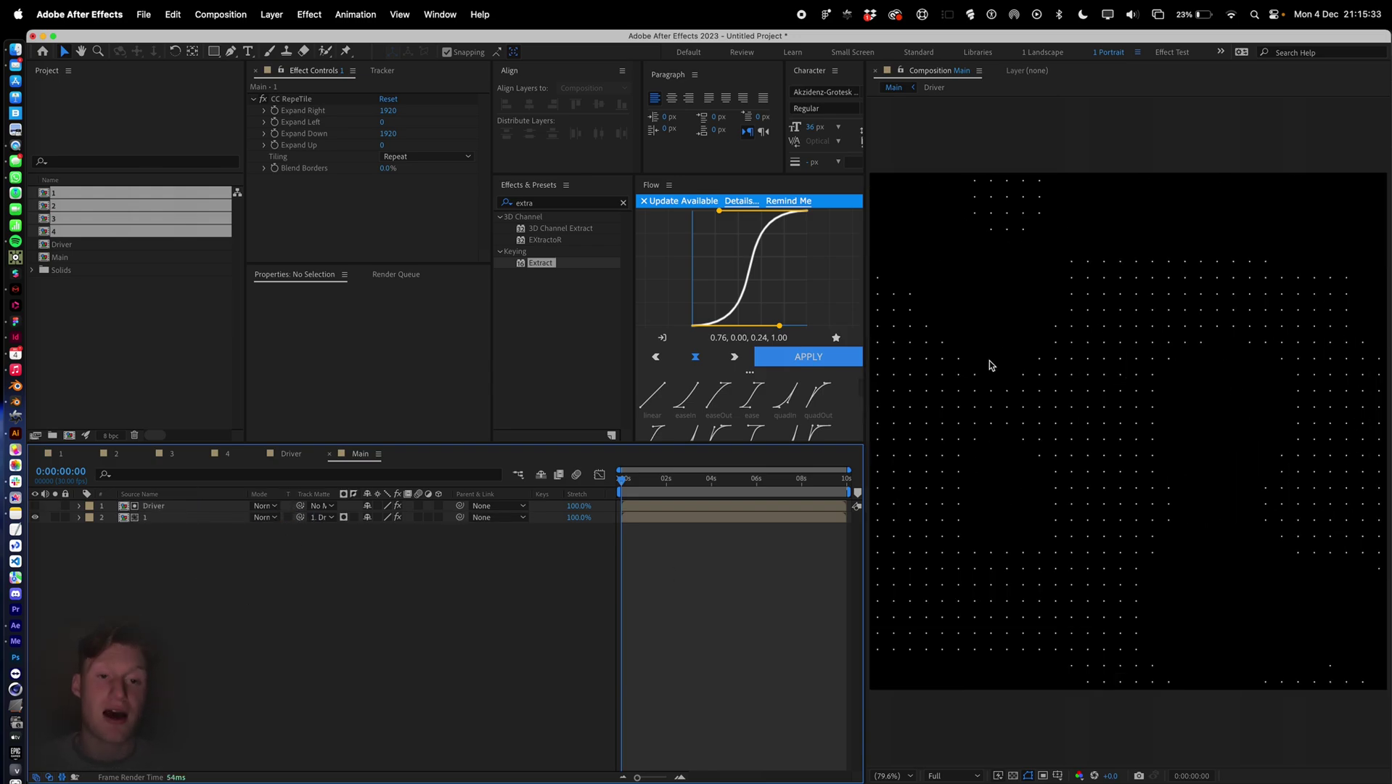
left_click(1013, 776)
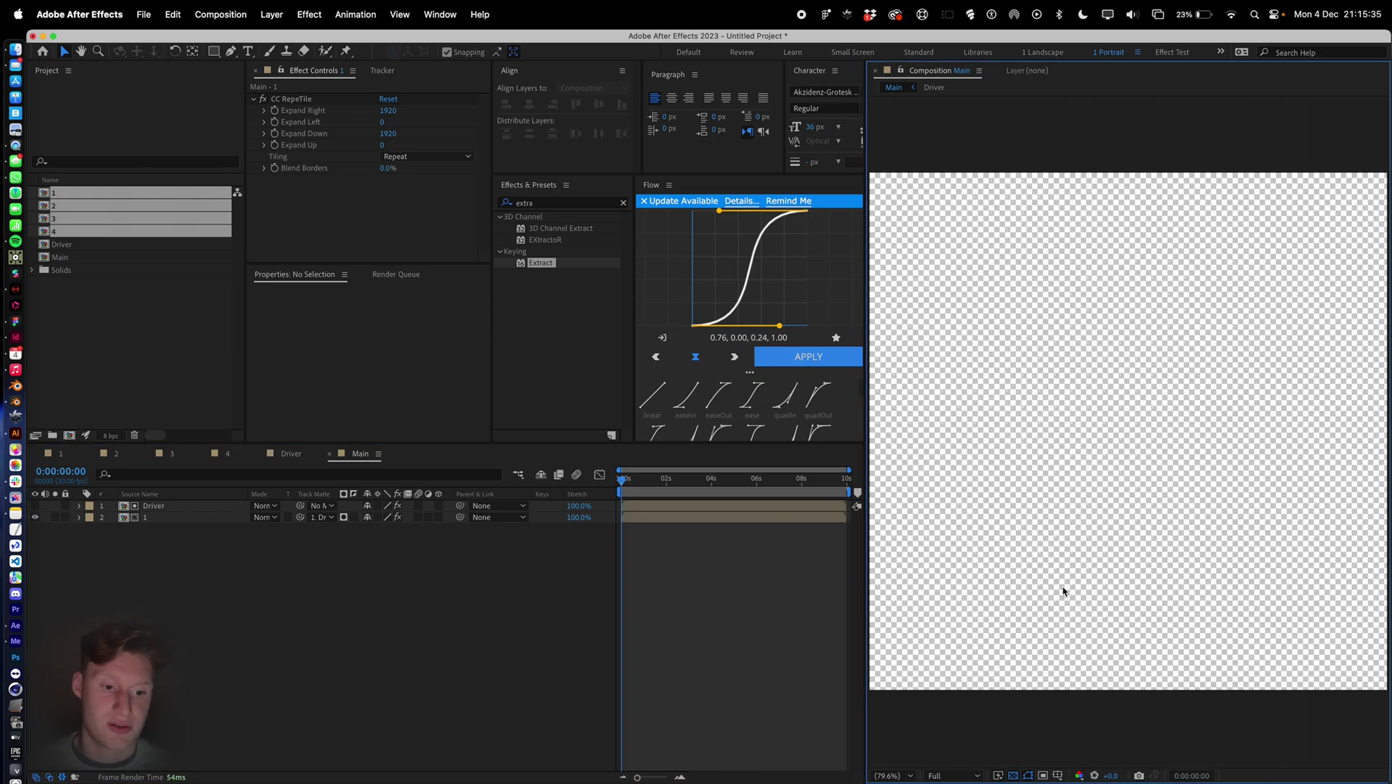
left_click(1013, 775)
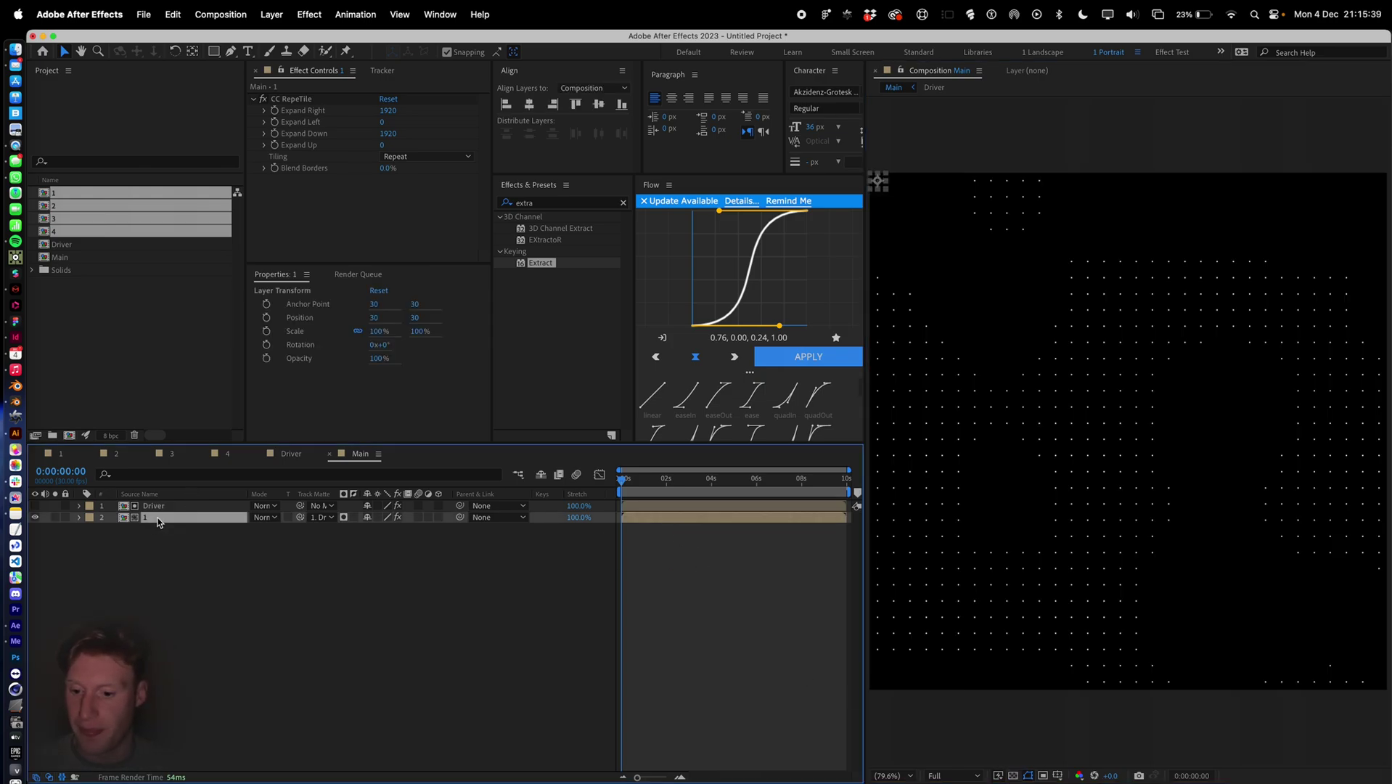
Duplicate Driver and narrow the copy's Extract band to start at Black Point 192.
left_click(154, 506)
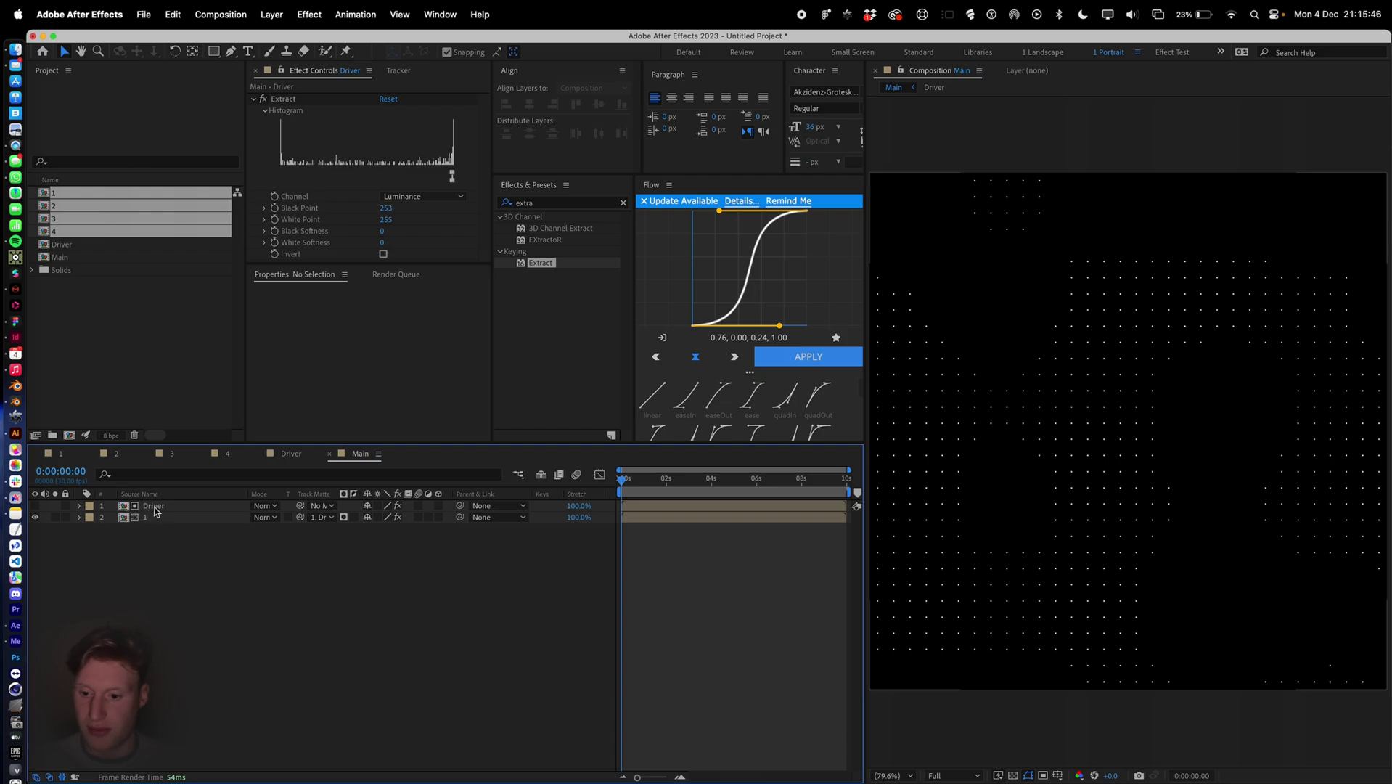
key("super+d")
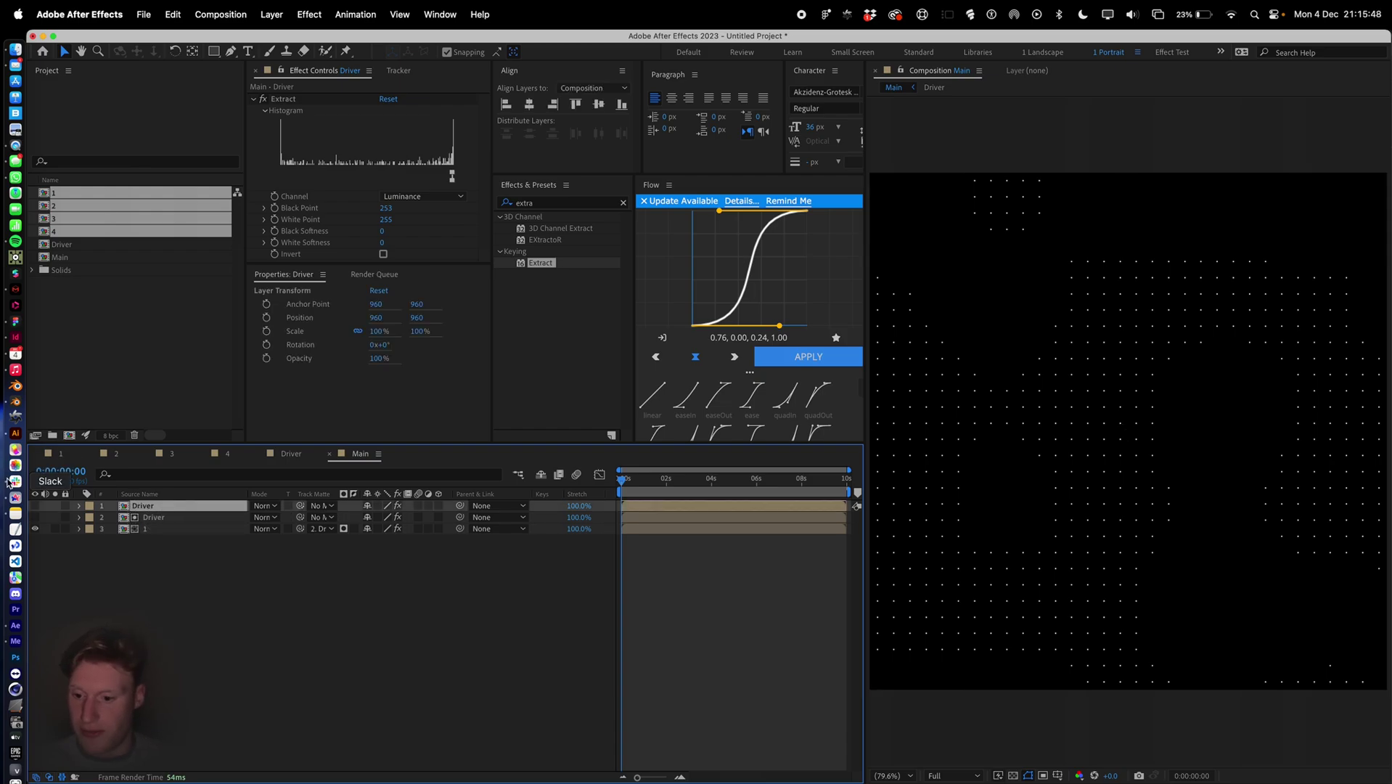
left_click(37, 506)
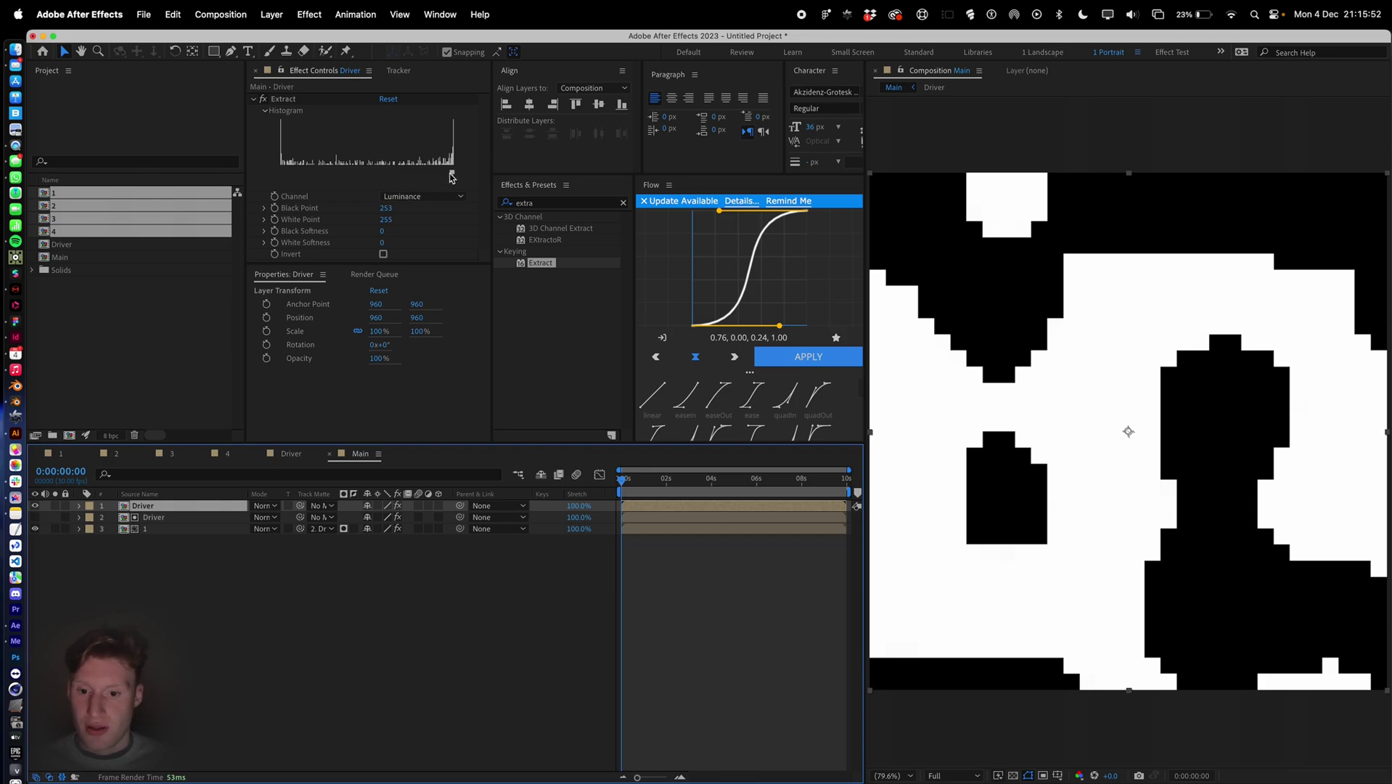
mouse_move(451, 175)
left_mouse_down()
mouse_move(393, 181)
mouse_move(460, 177)
left_mouse_up()
left_click_drag(385, 219, 372, 223)
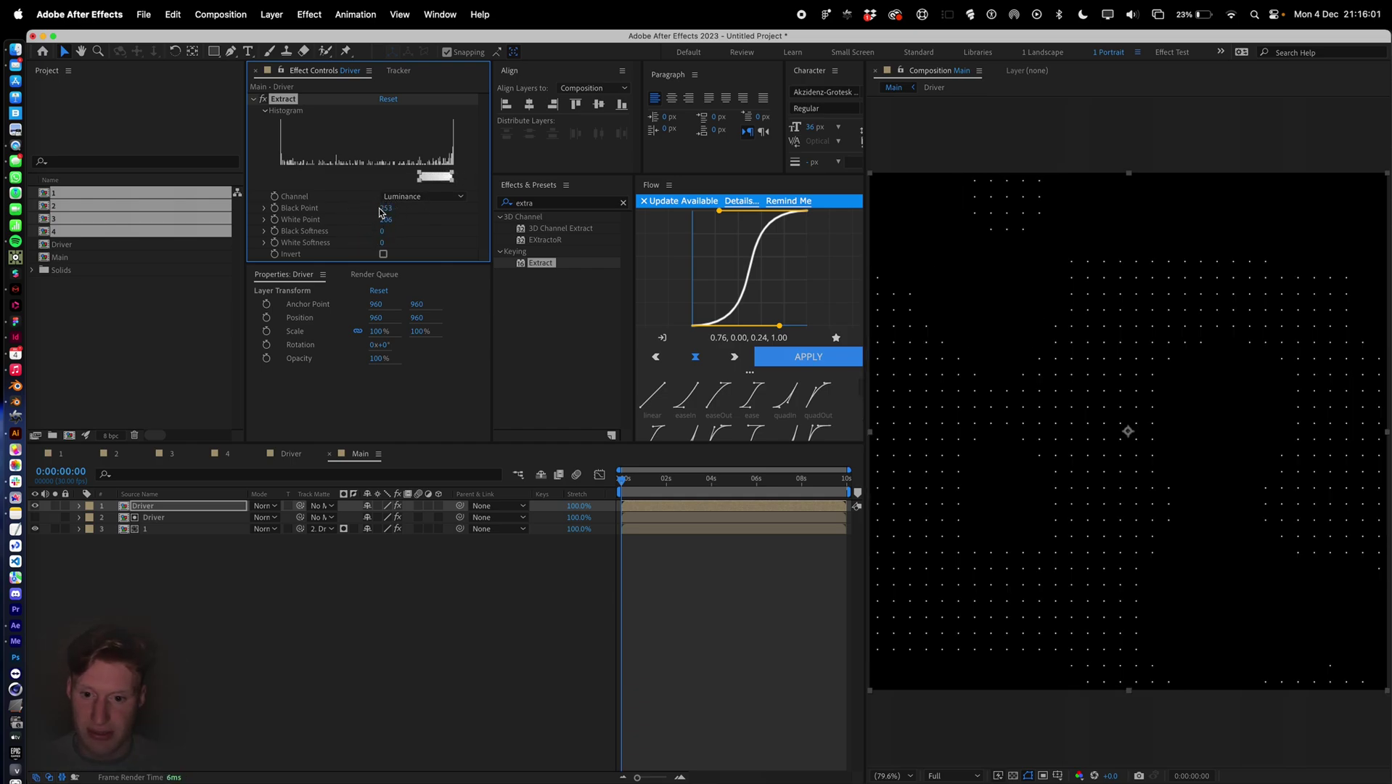
left_click_drag(435, 176, 457, 174)
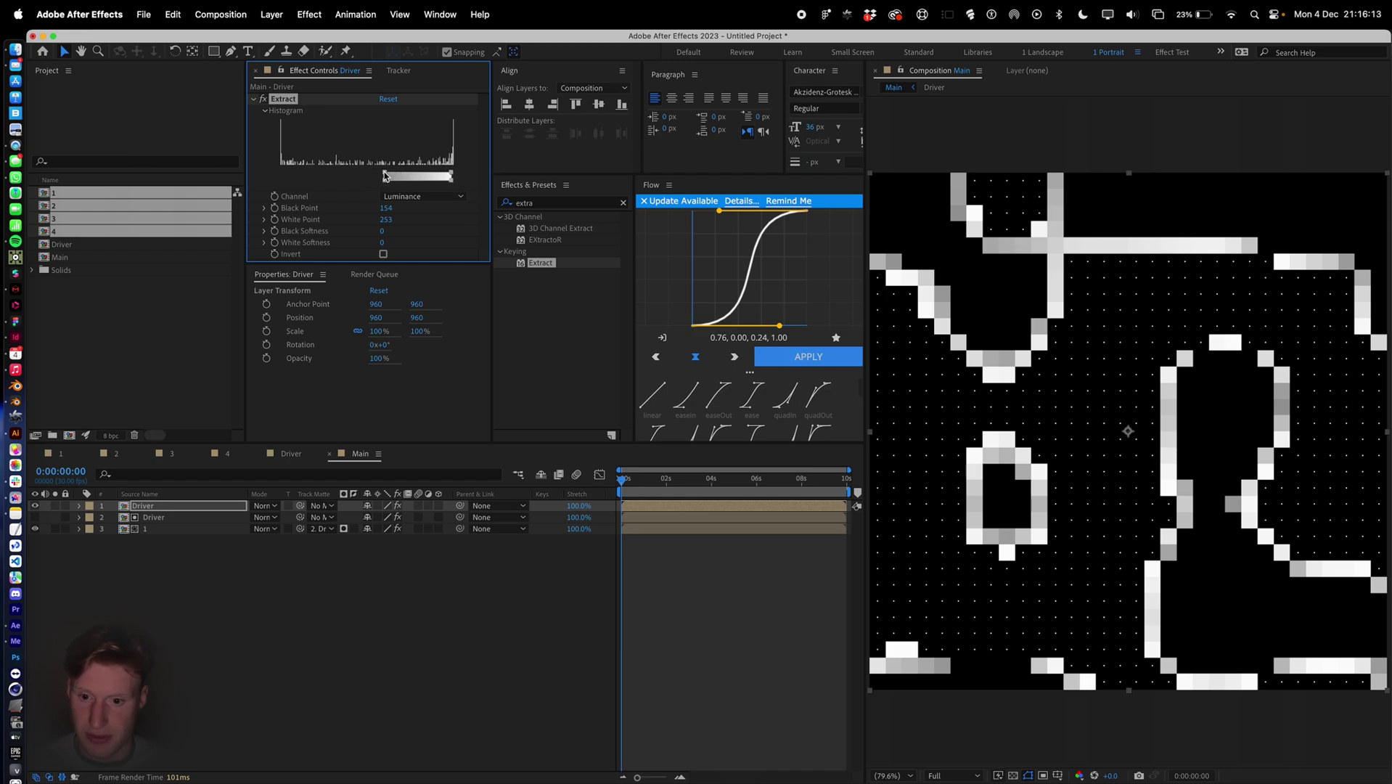
left_click(475, 673)
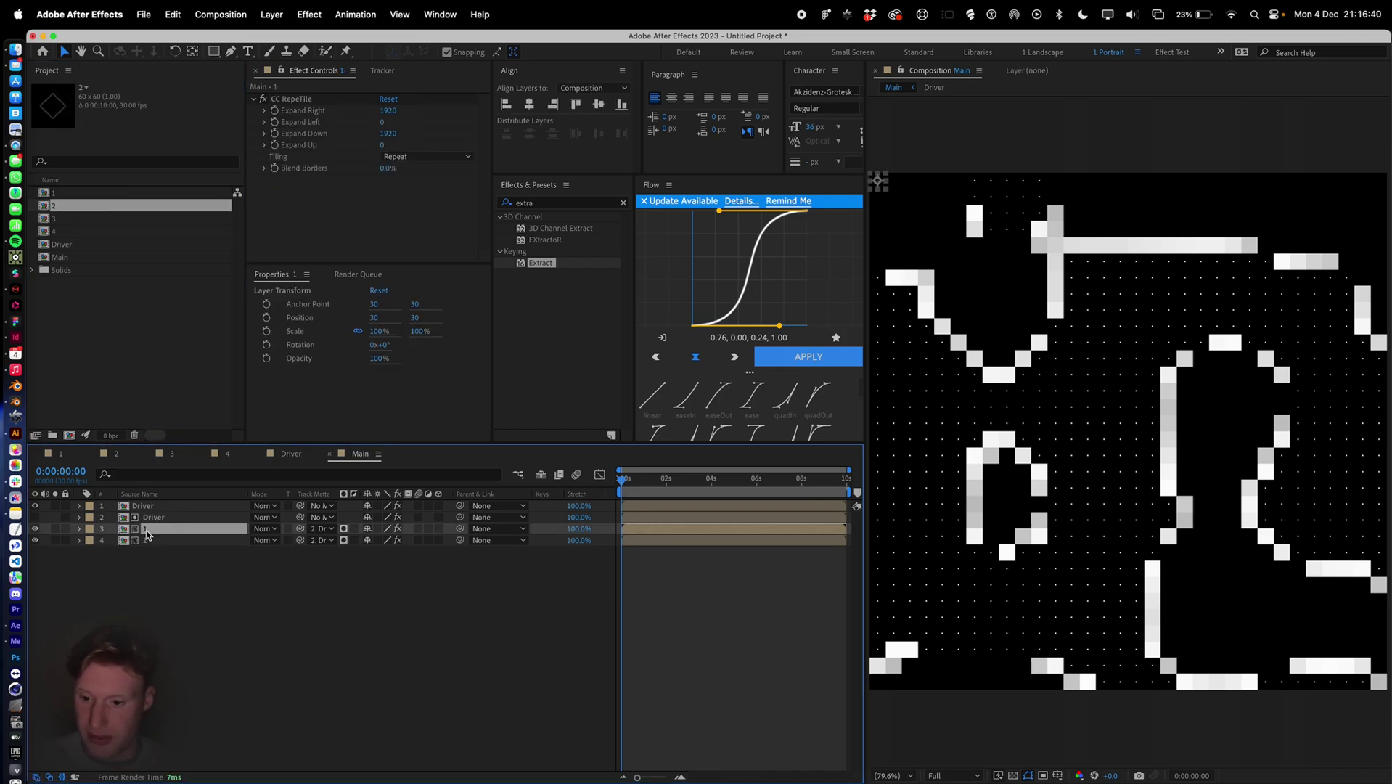
Move the tile layer up, matte it to the top Driver copy, and use tile composition 2.
left_click_drag(147, 534, 145, 517)
left_click_drag(301, 520, 166, 506)
left_click(240, 606)
left_click(163, 516)
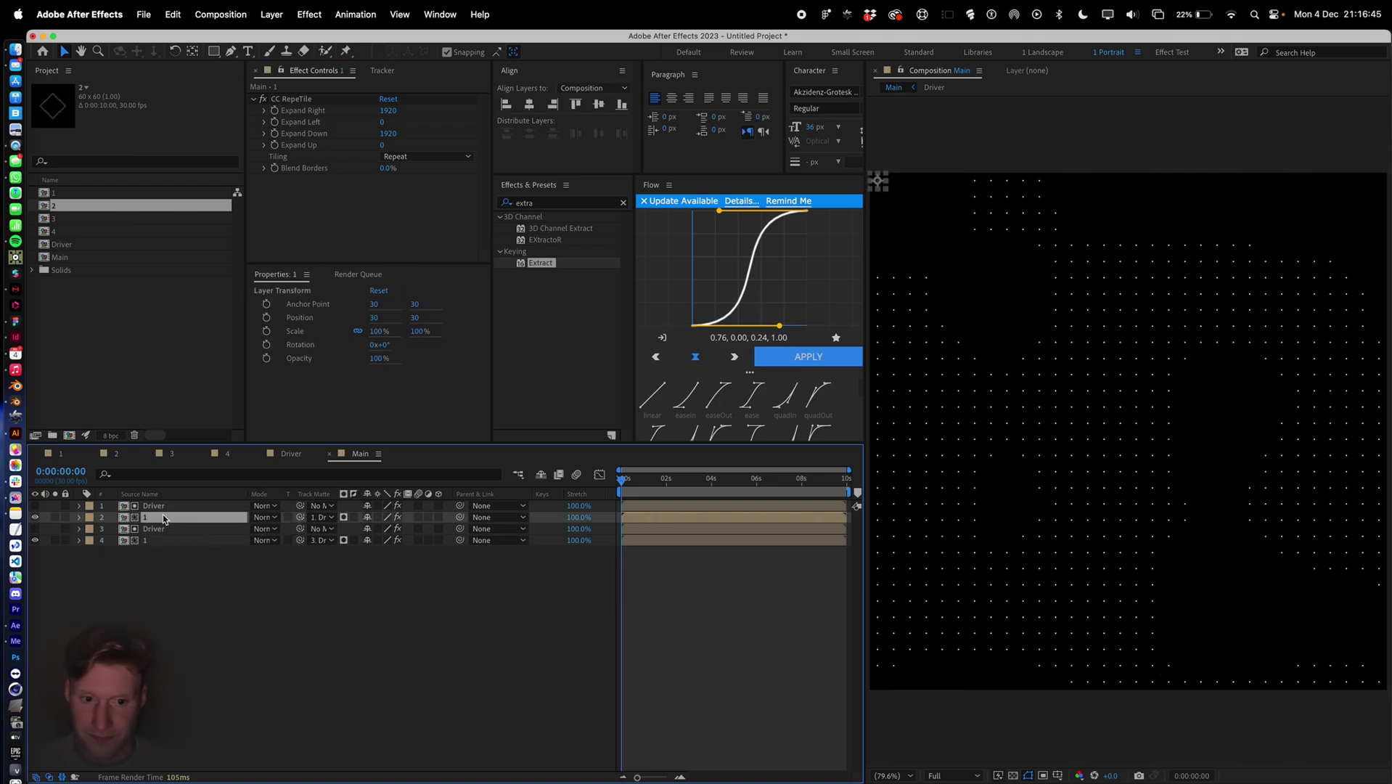
left_click_drag(67, 212, 152, 521)
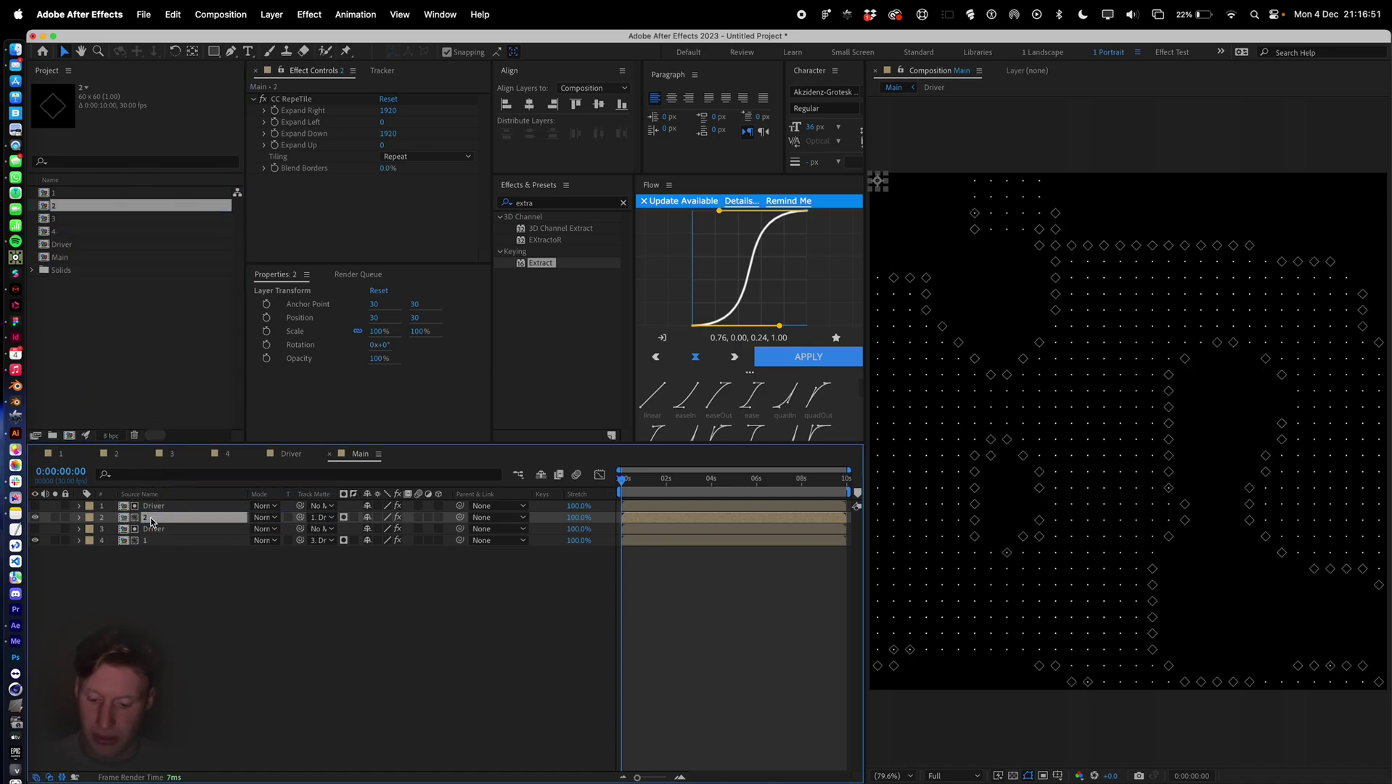
Preview up to the one-second frame and duplicate the top Driver layer, making the copy visible.
left_click(287, 623)
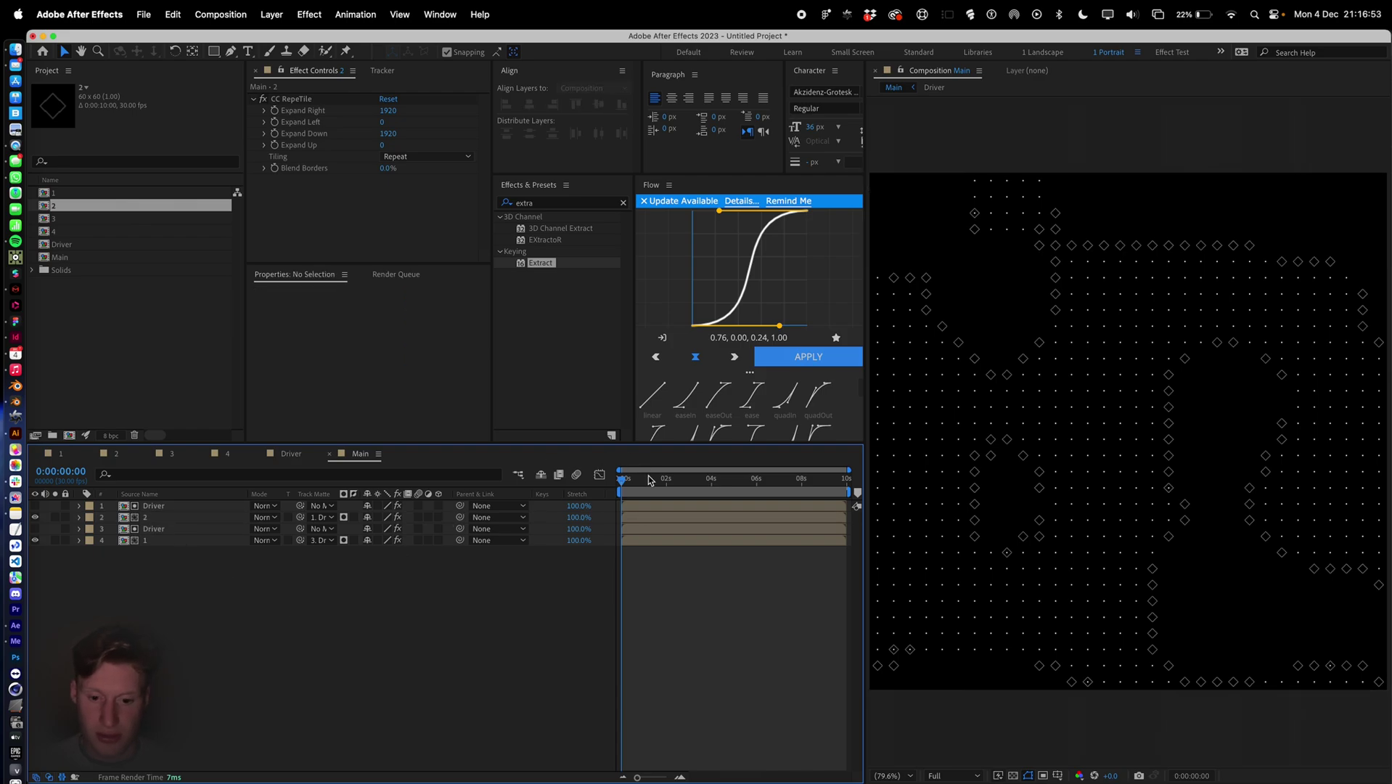
left_click_drag(625, 483, 589, 473)
left_click(645, 499)
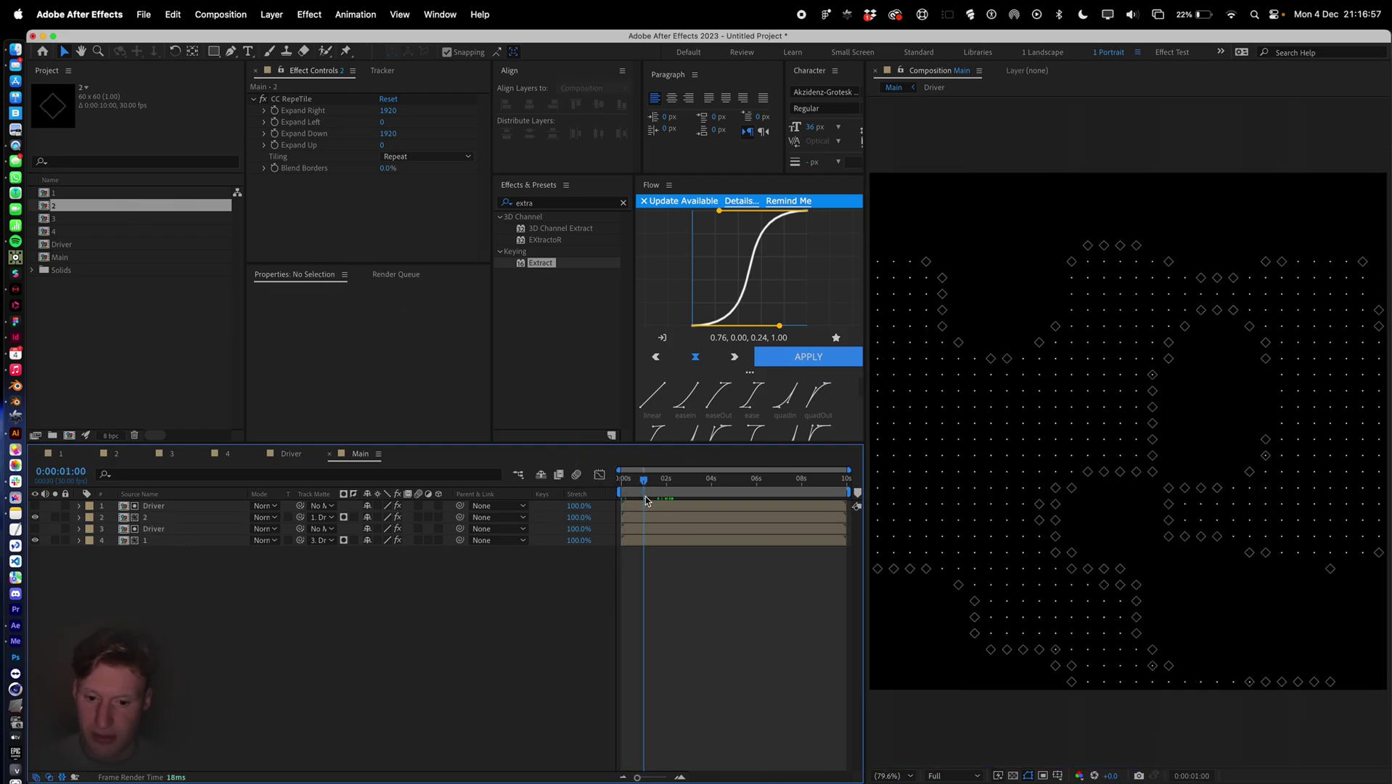
left_click(647, 502)
key("ctrl+d")
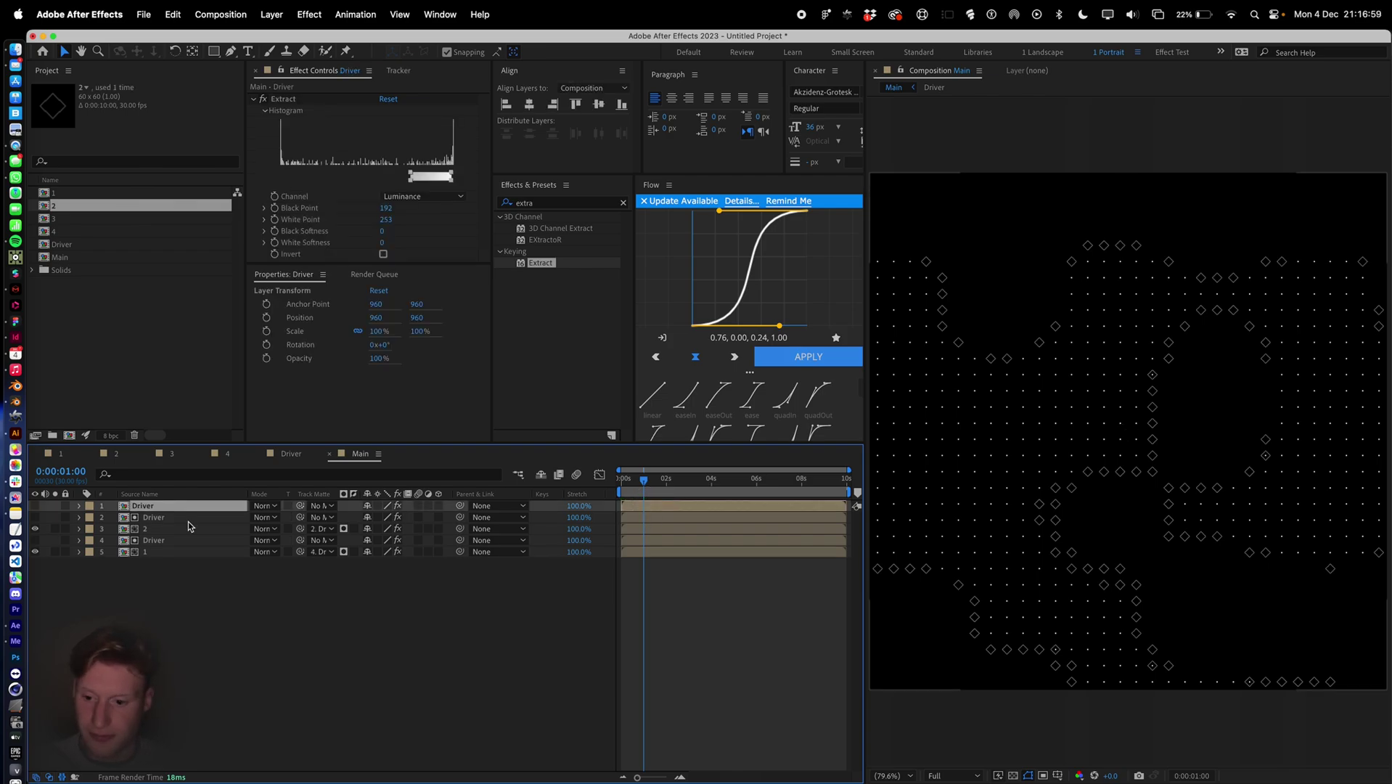
left_click(34, 506)
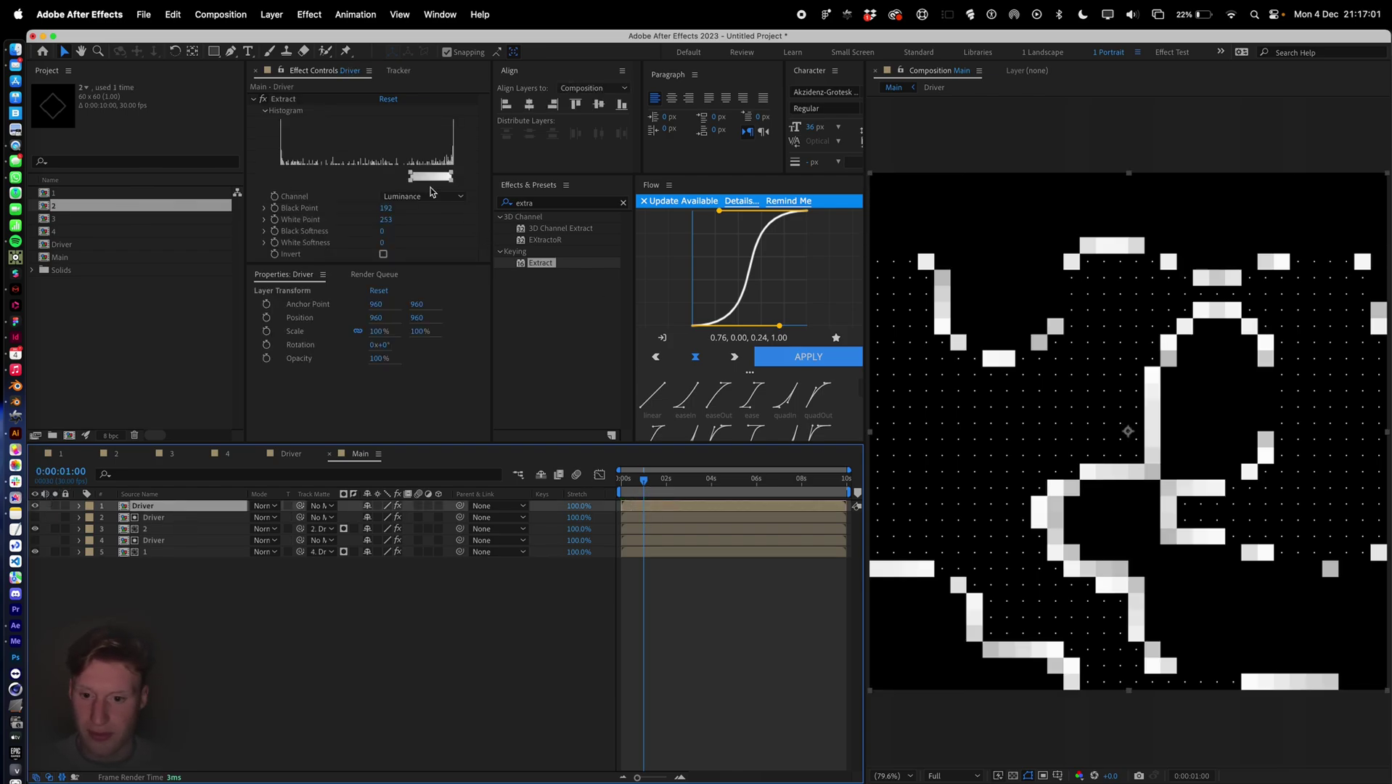
Lower the copy's Extract White Point to 189 and Black Point to 75.
left_click(384, 219)
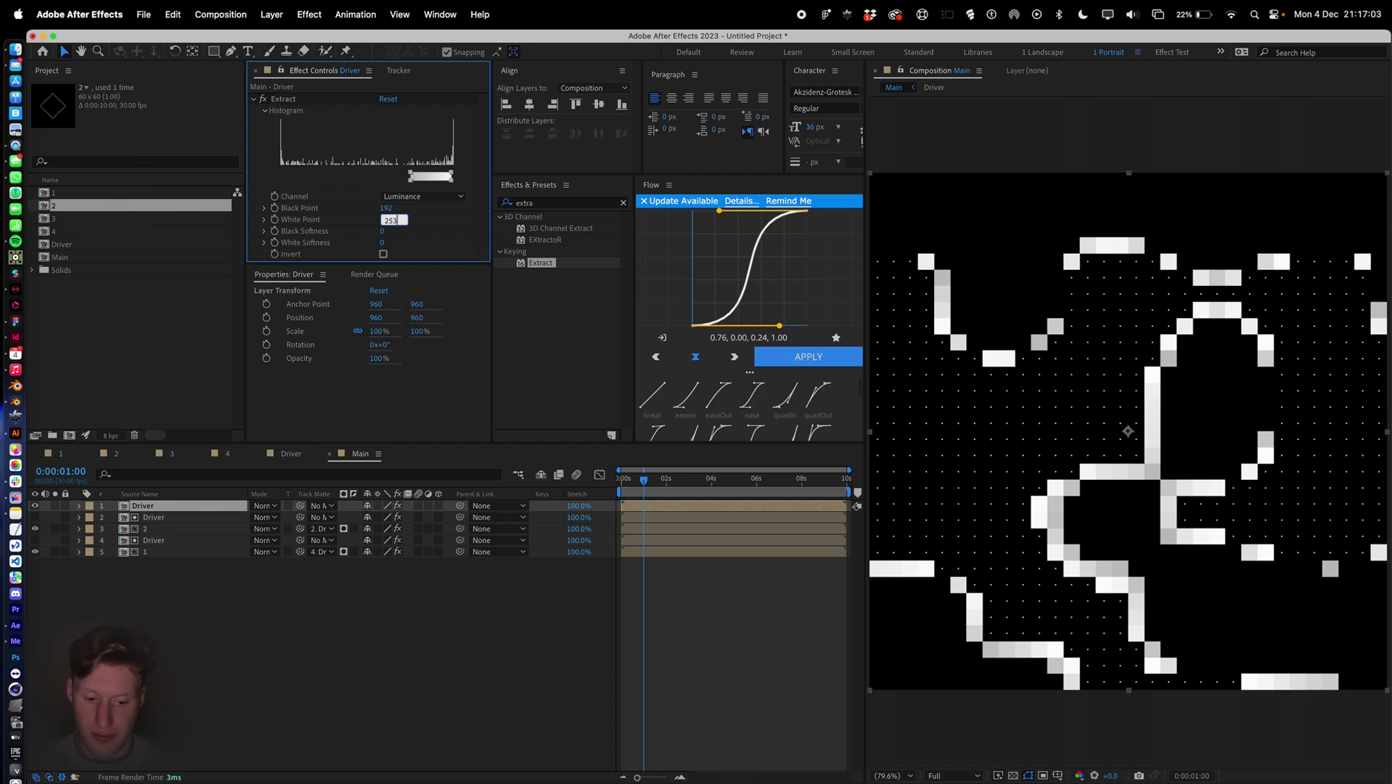
type("-64")
key("Return")
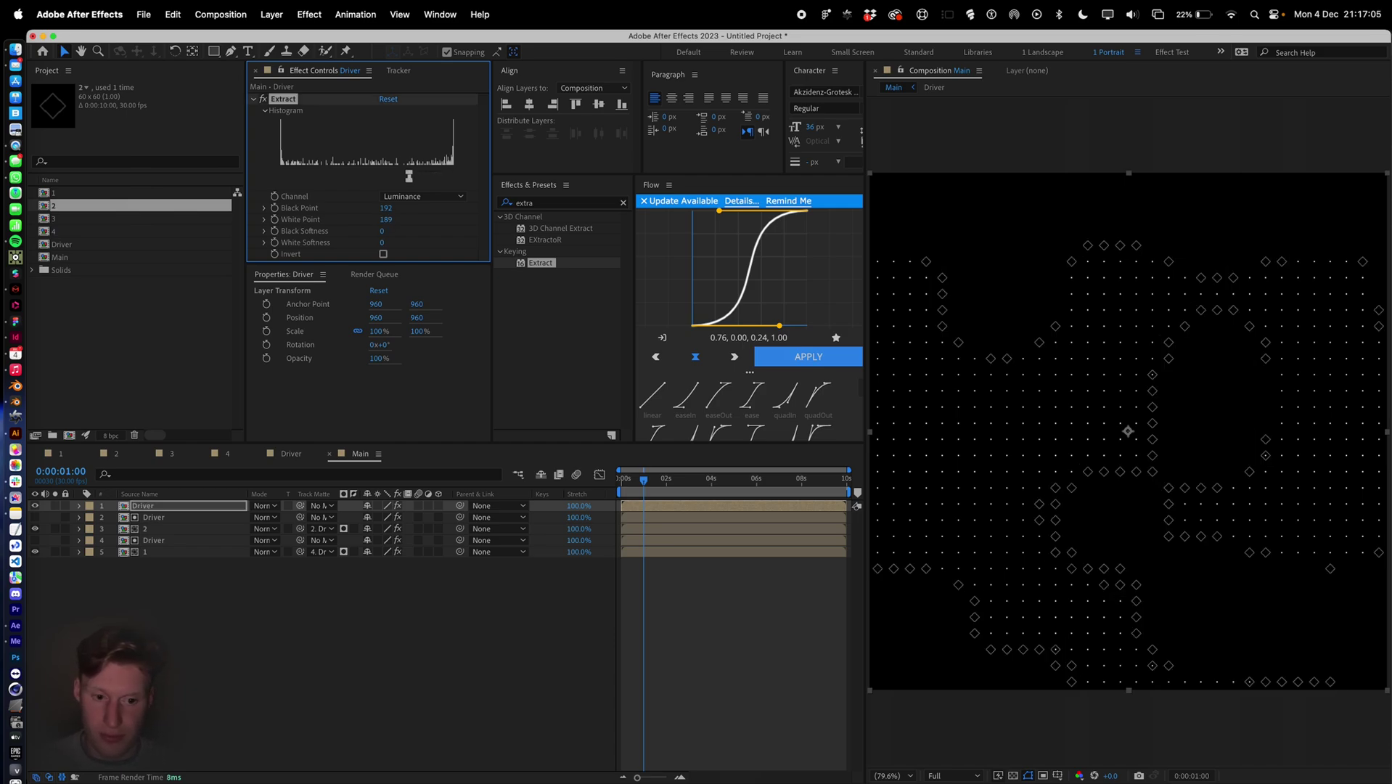
left_click(387, 208)
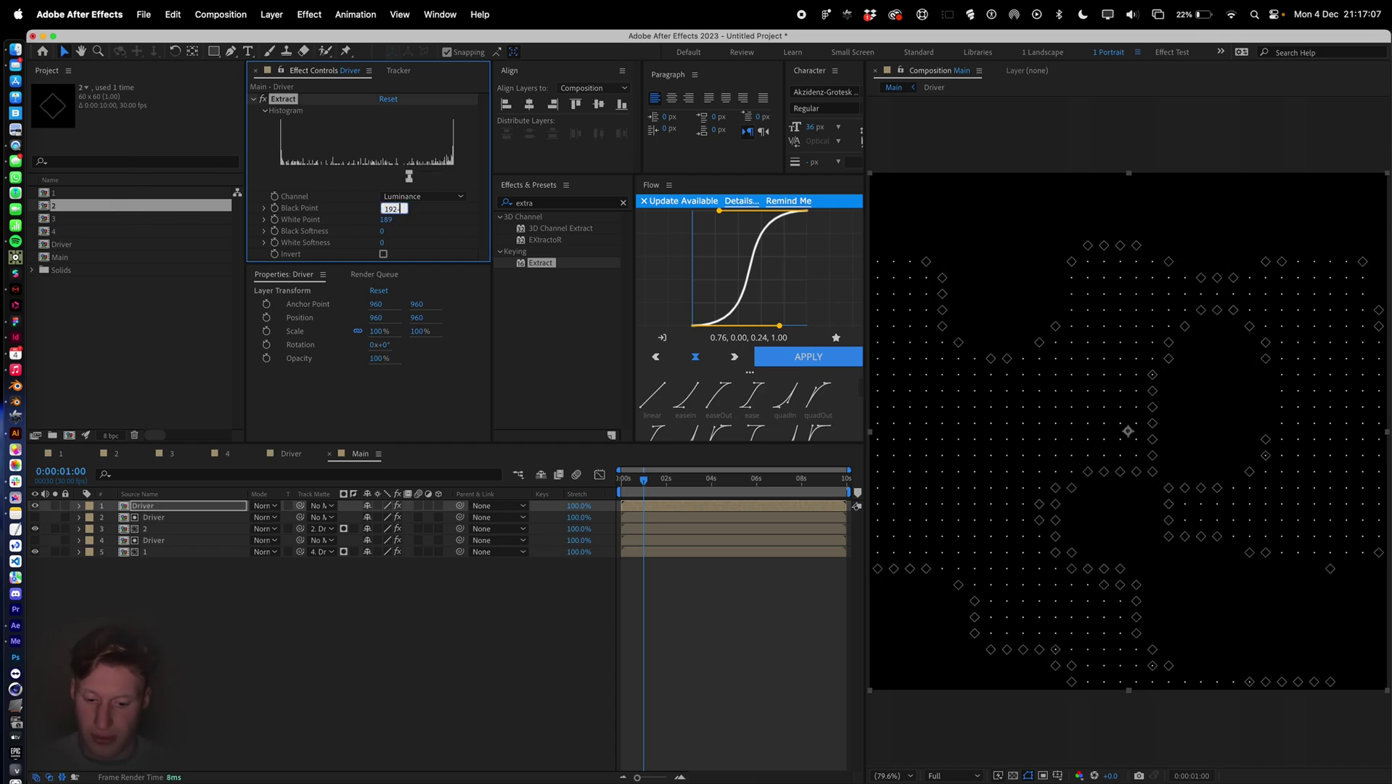
type("-64")
key("Return")
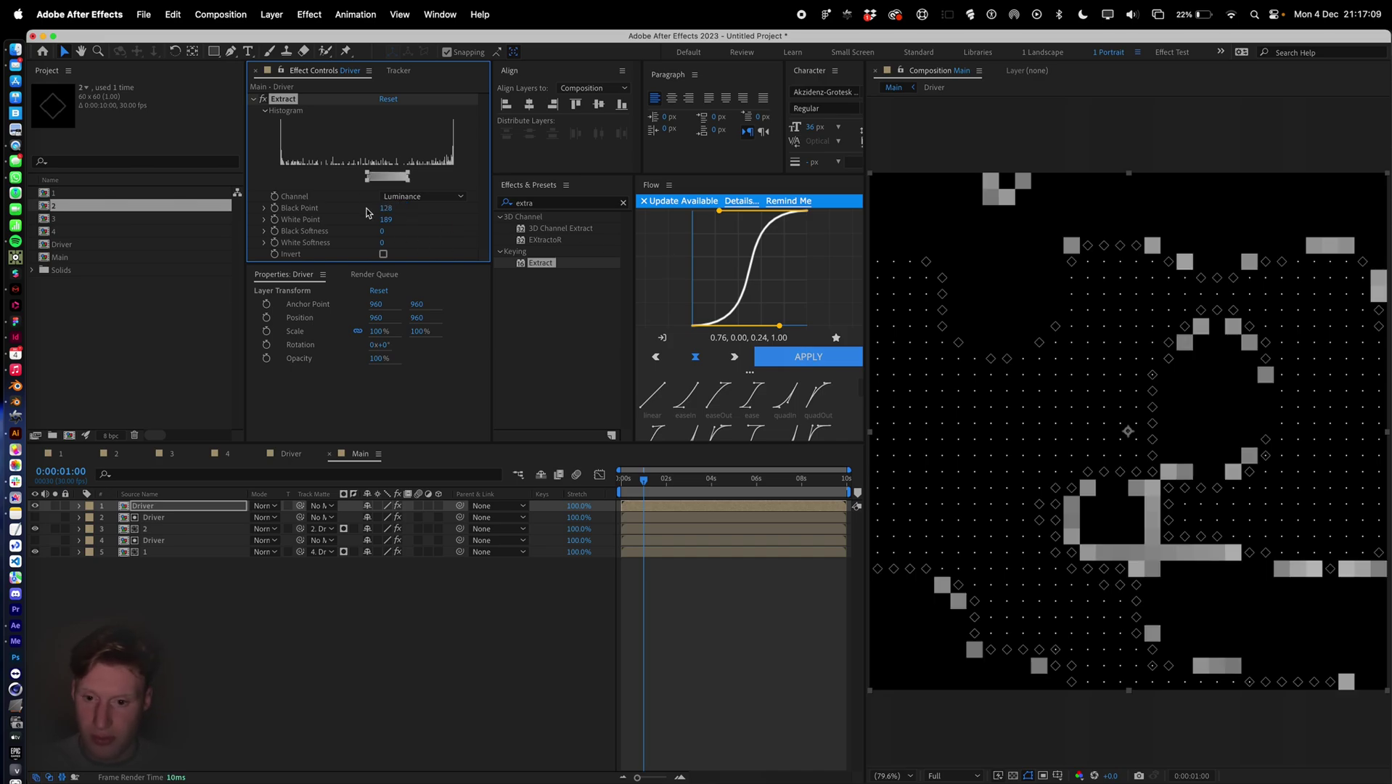
left_click_drag(367, 175, 331, 181)
left_click(255, 627)
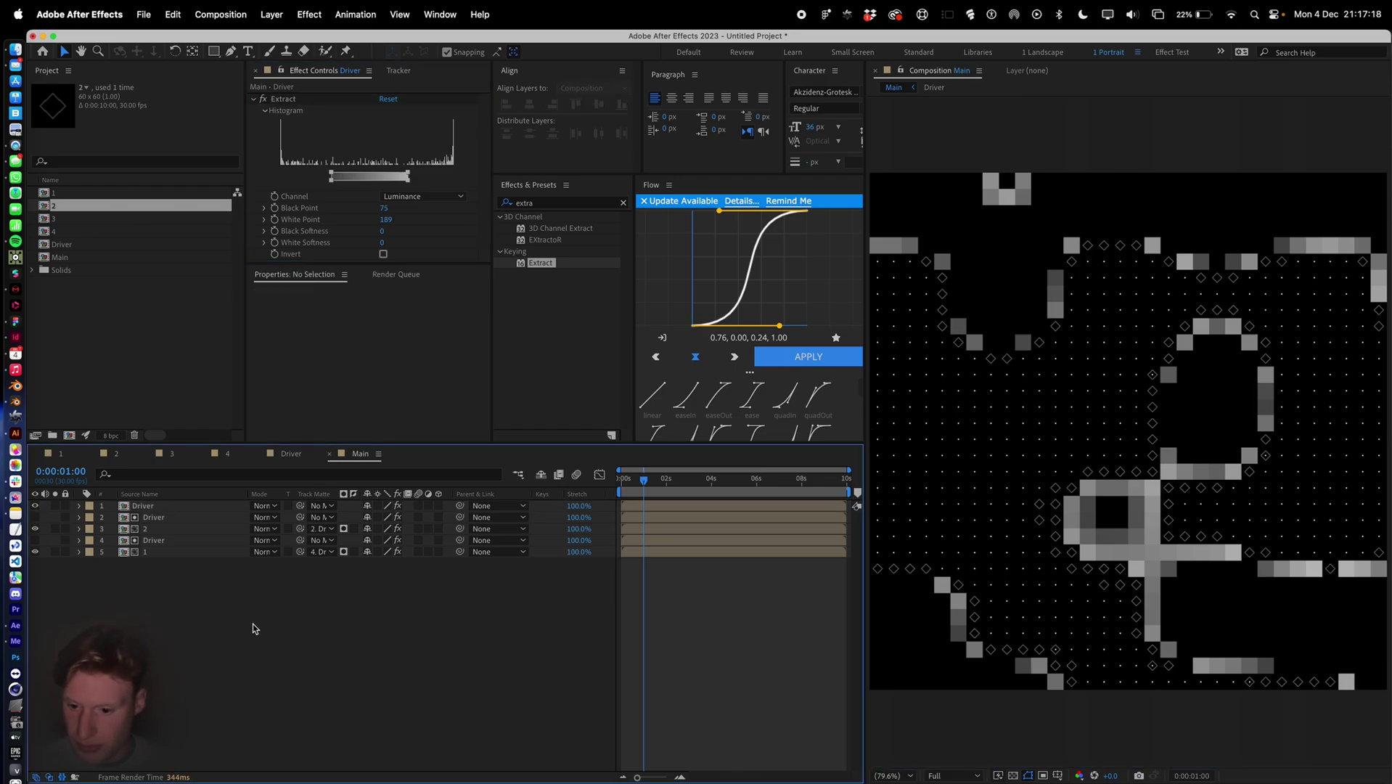
Open the Driver composition and apply Gaussian Blur to the White Solid 1 noise layer.
double_click(165, 505)
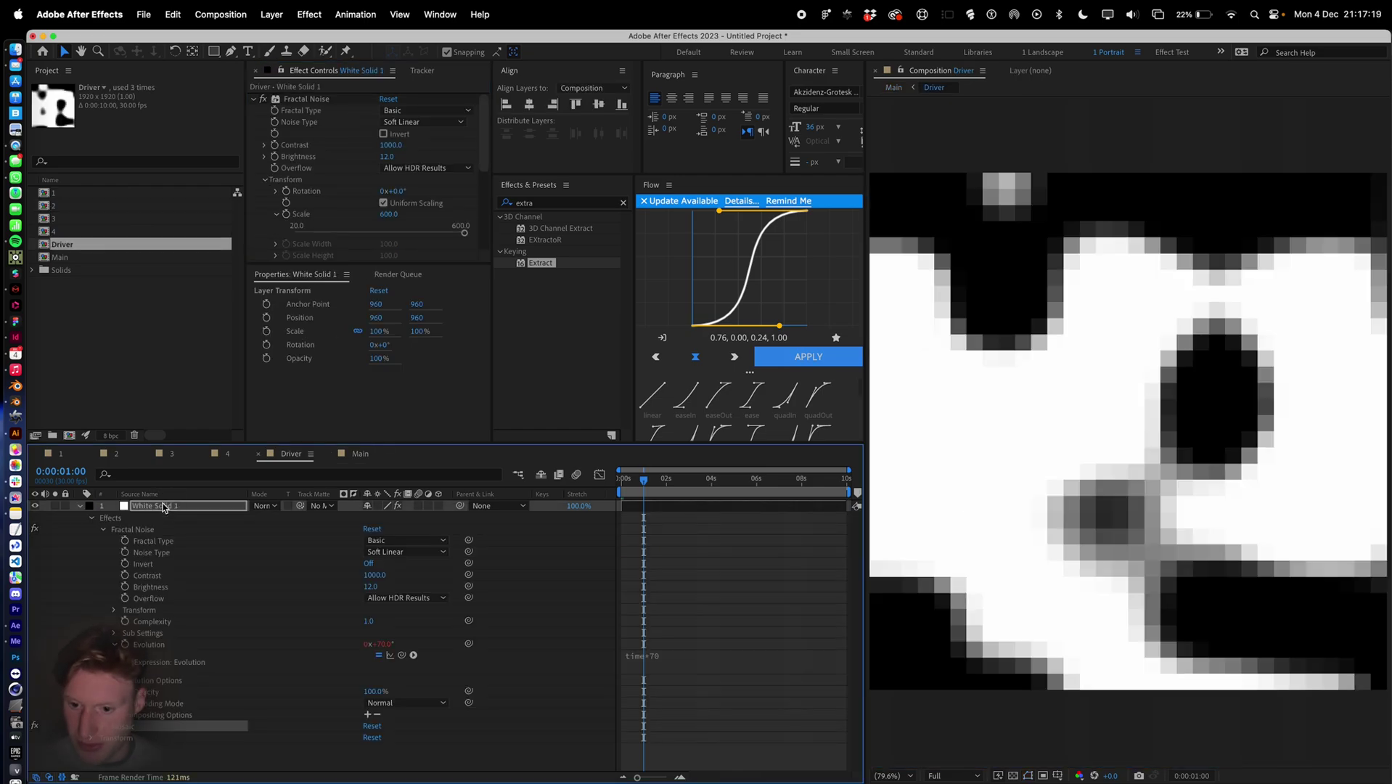
left_click(547, 208)
left_click(540, 205)
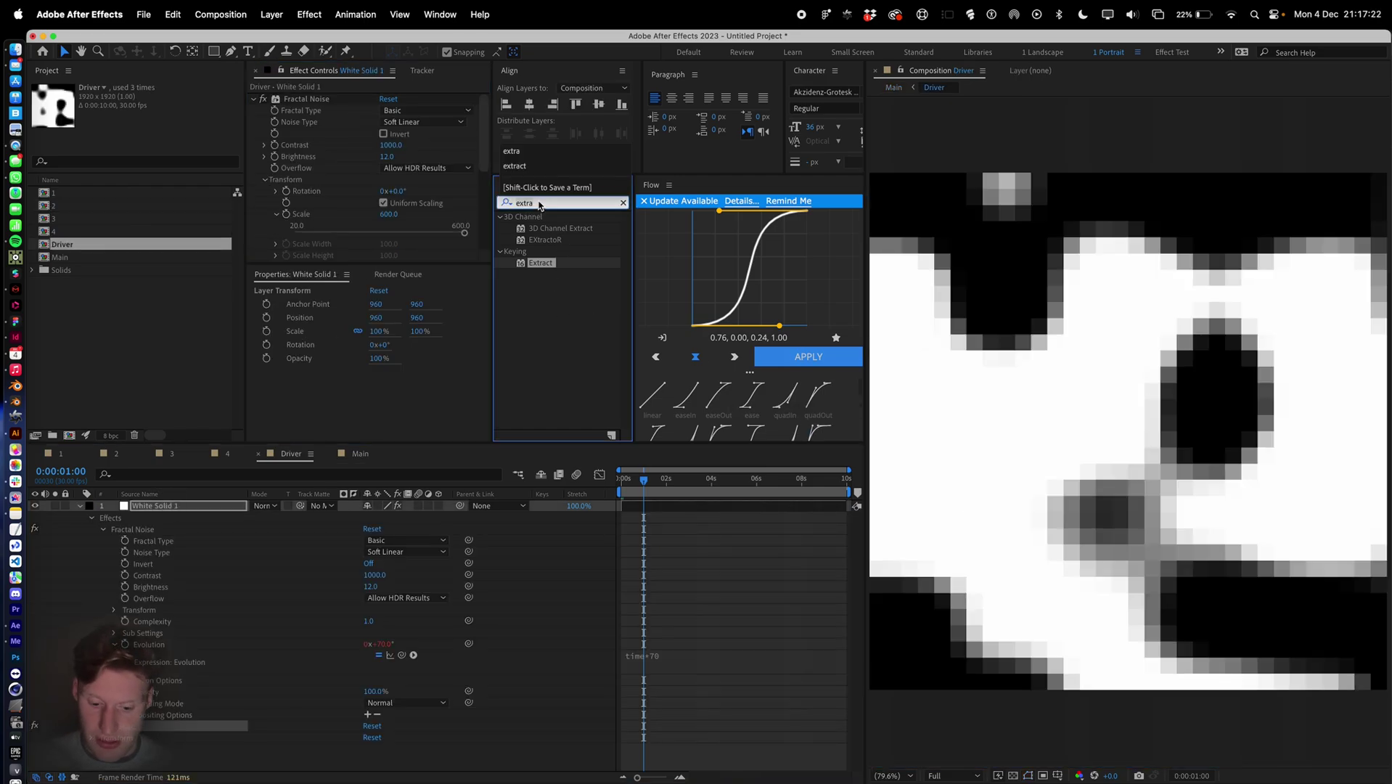
key("super+a")
type("blu")
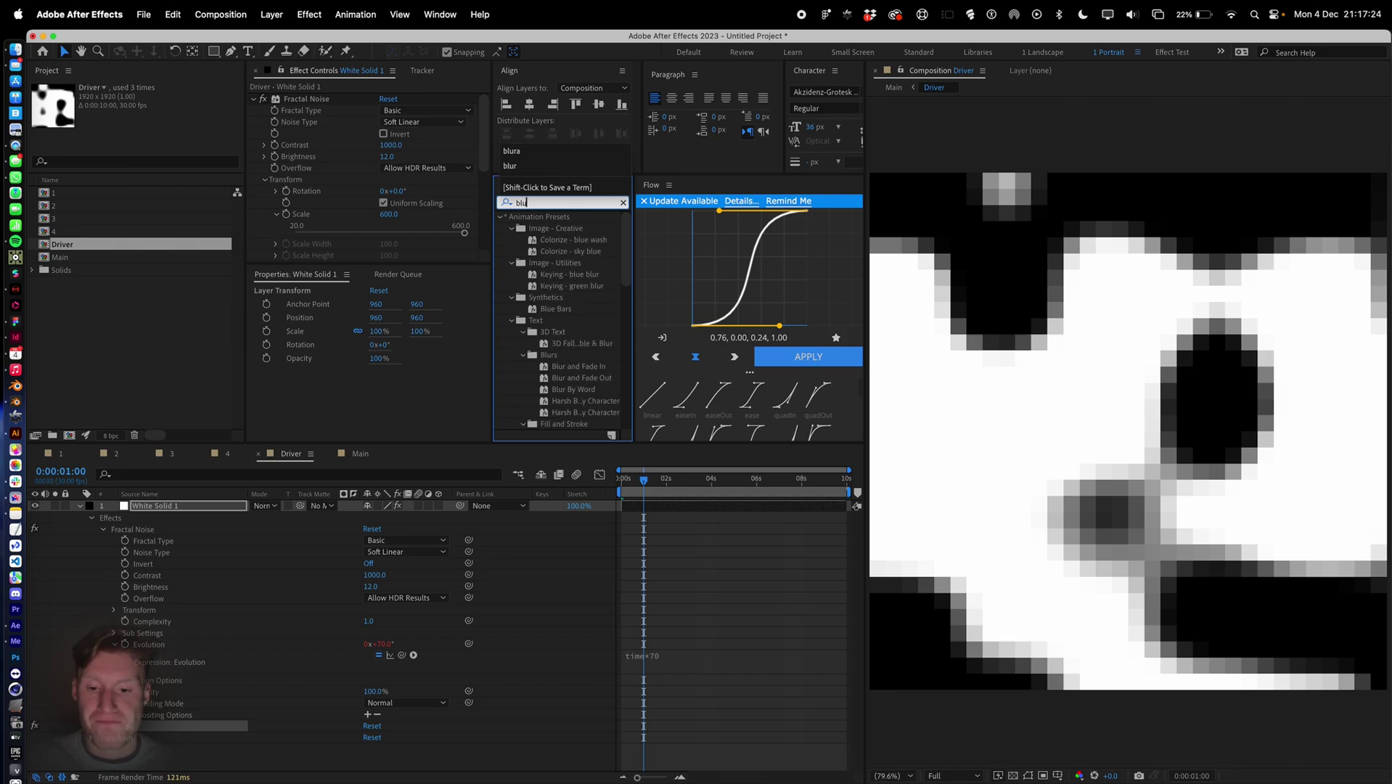
type("r")
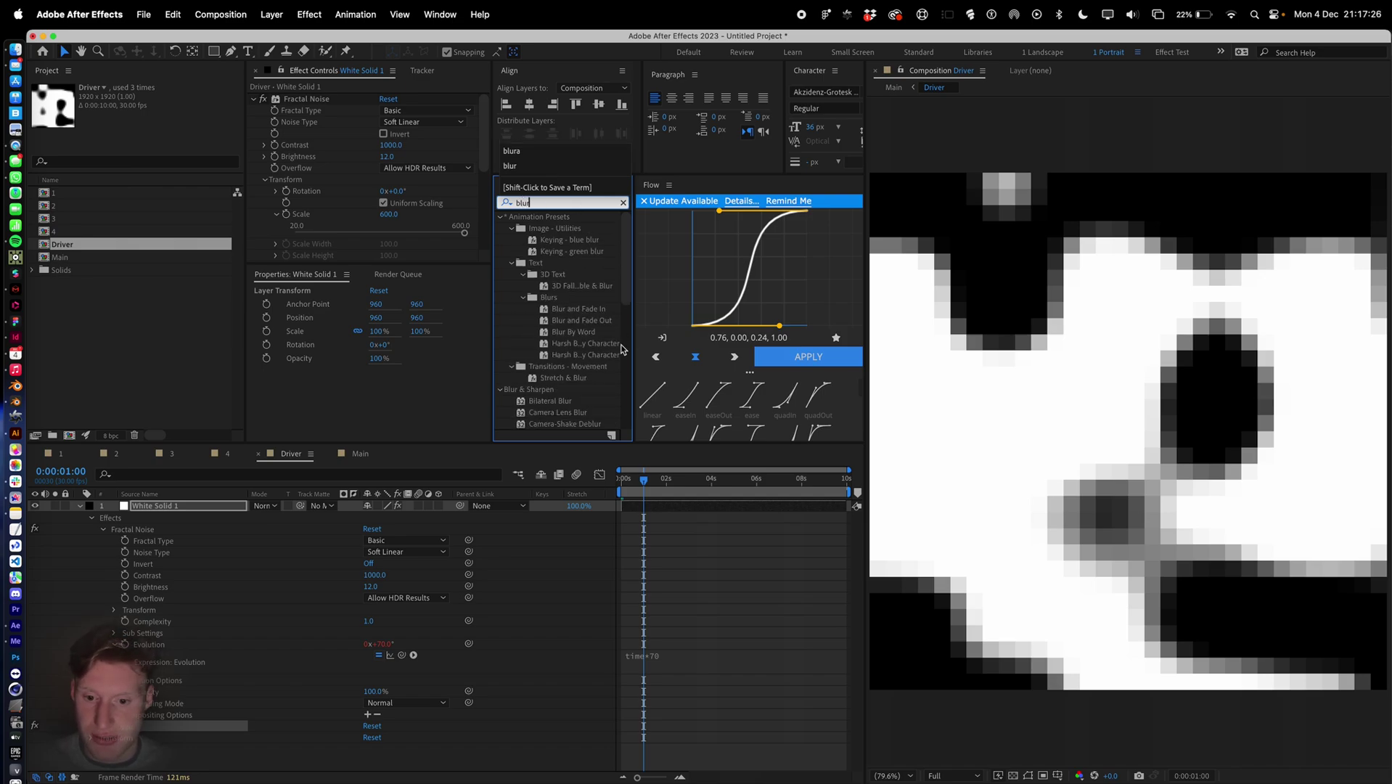
scroll(580, 348, "down", 5)
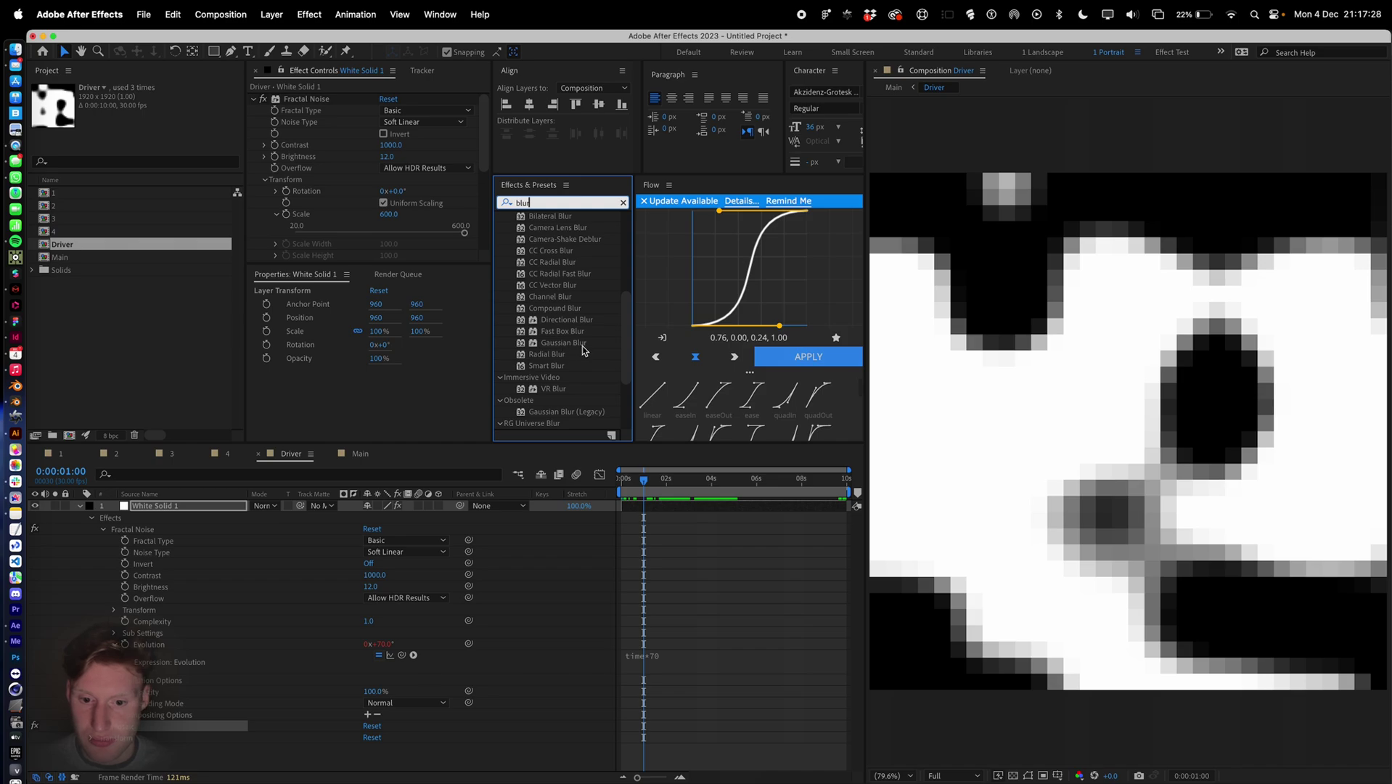
left_click_drag(581, 351, 398, 218)
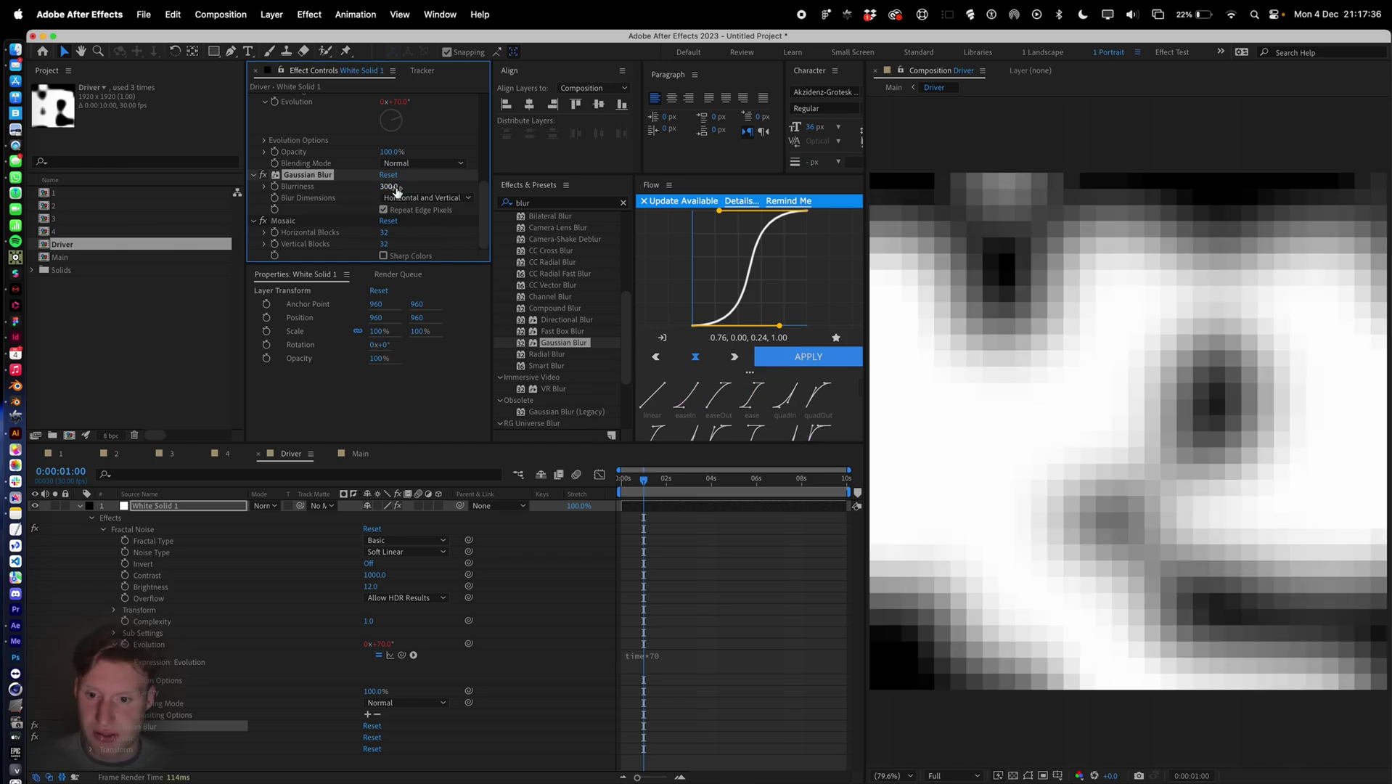
Set Gaussian Blur Blurriness to 250 and return to the Main composition.
mouse_move(396, 192)
left_mouse_down()
mouse_move(344, 192)
mouse_move(370, 193)
left_mouse_up()
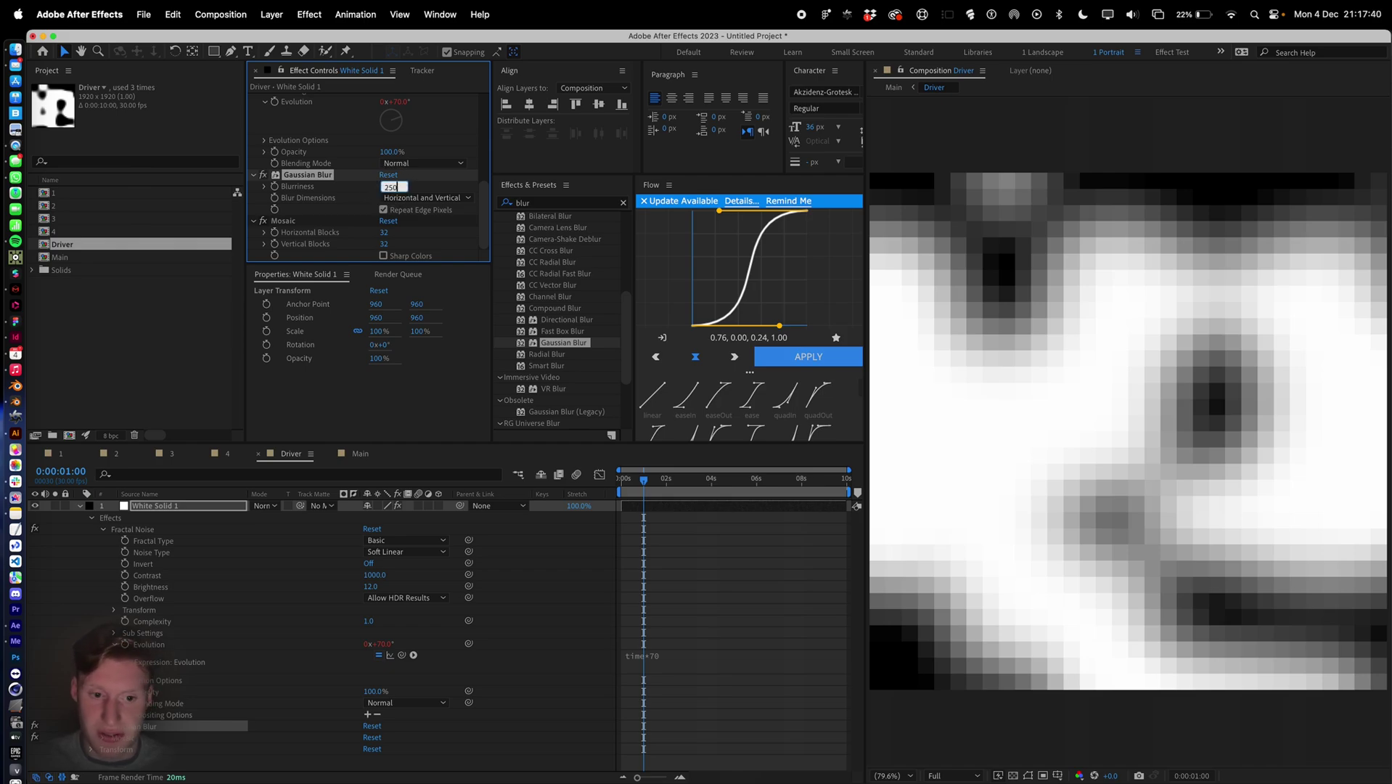
key("Return")
left_click(635, 615)
key("Tab")
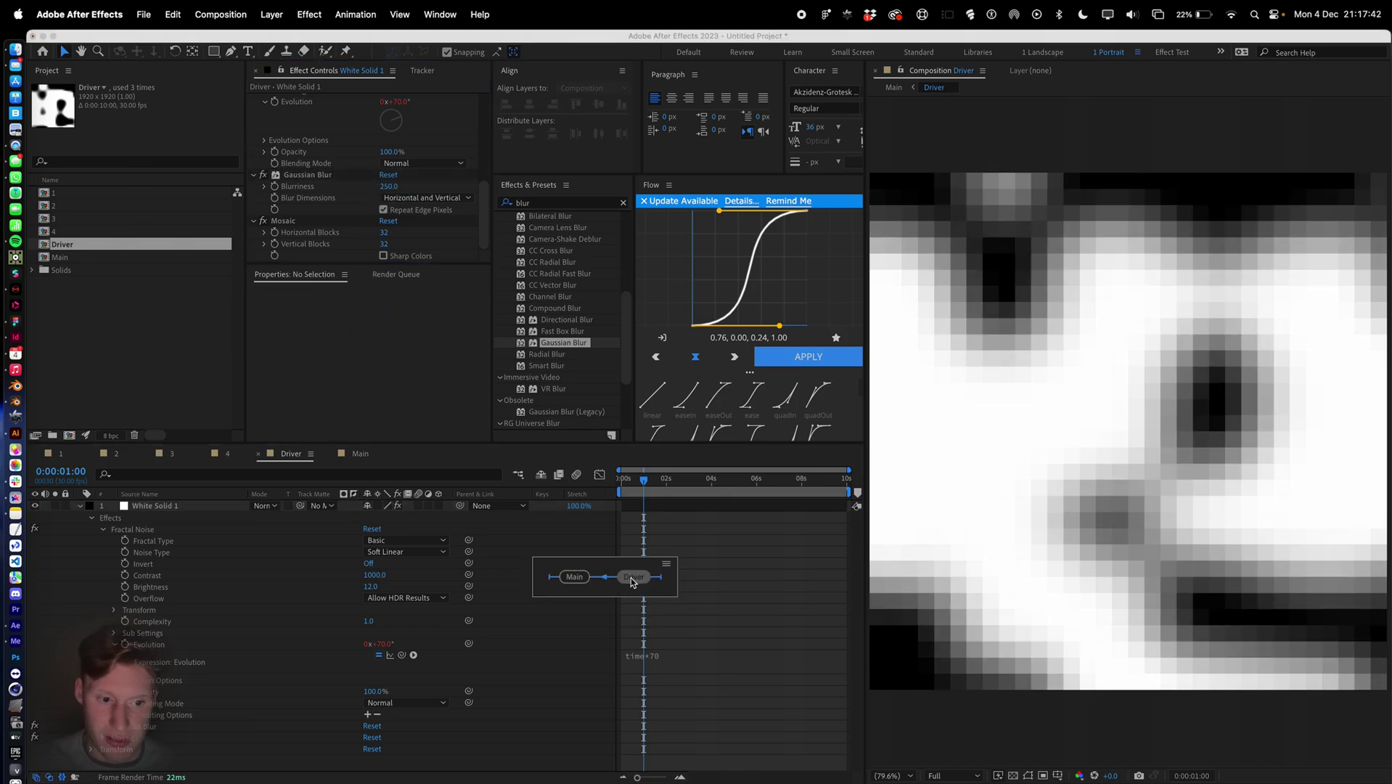
left_click(1264, 637)
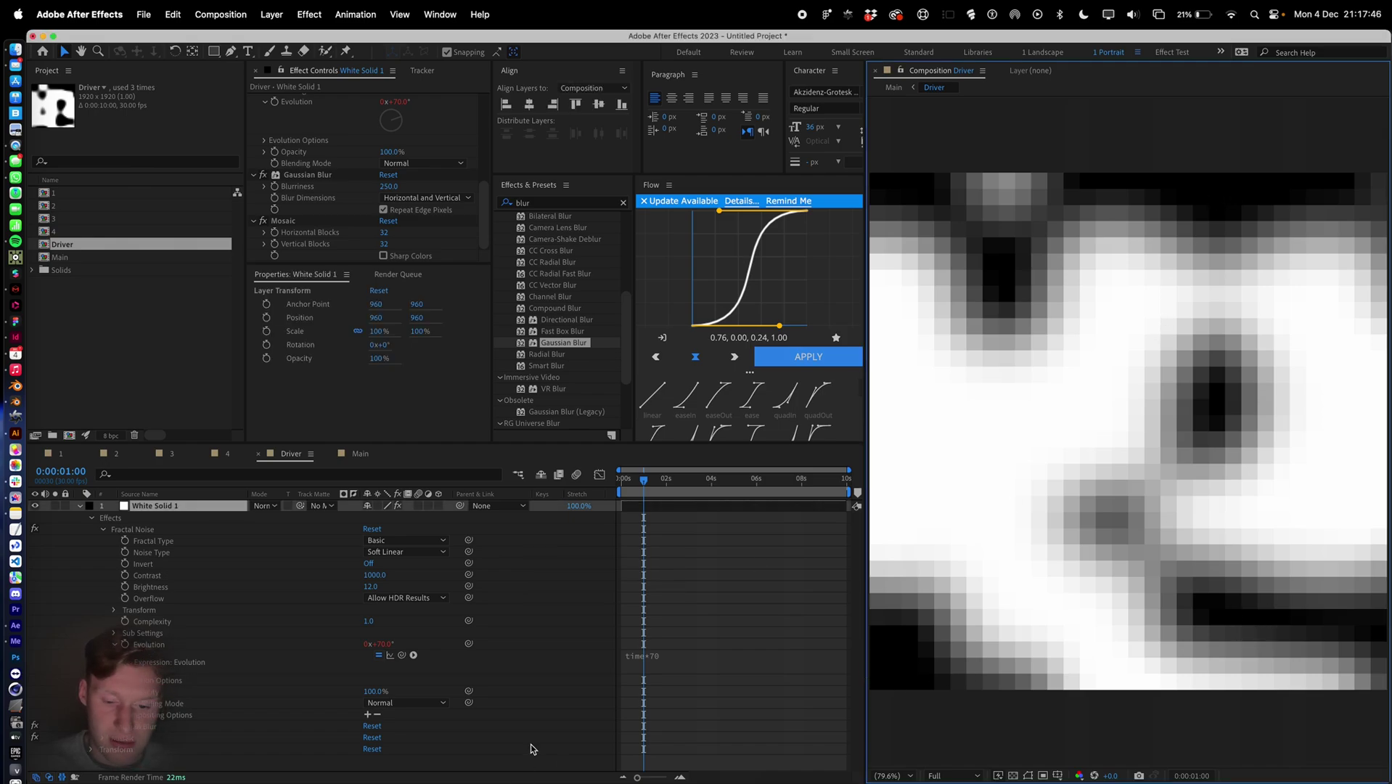
key("Tab")
left_click(631, 595)
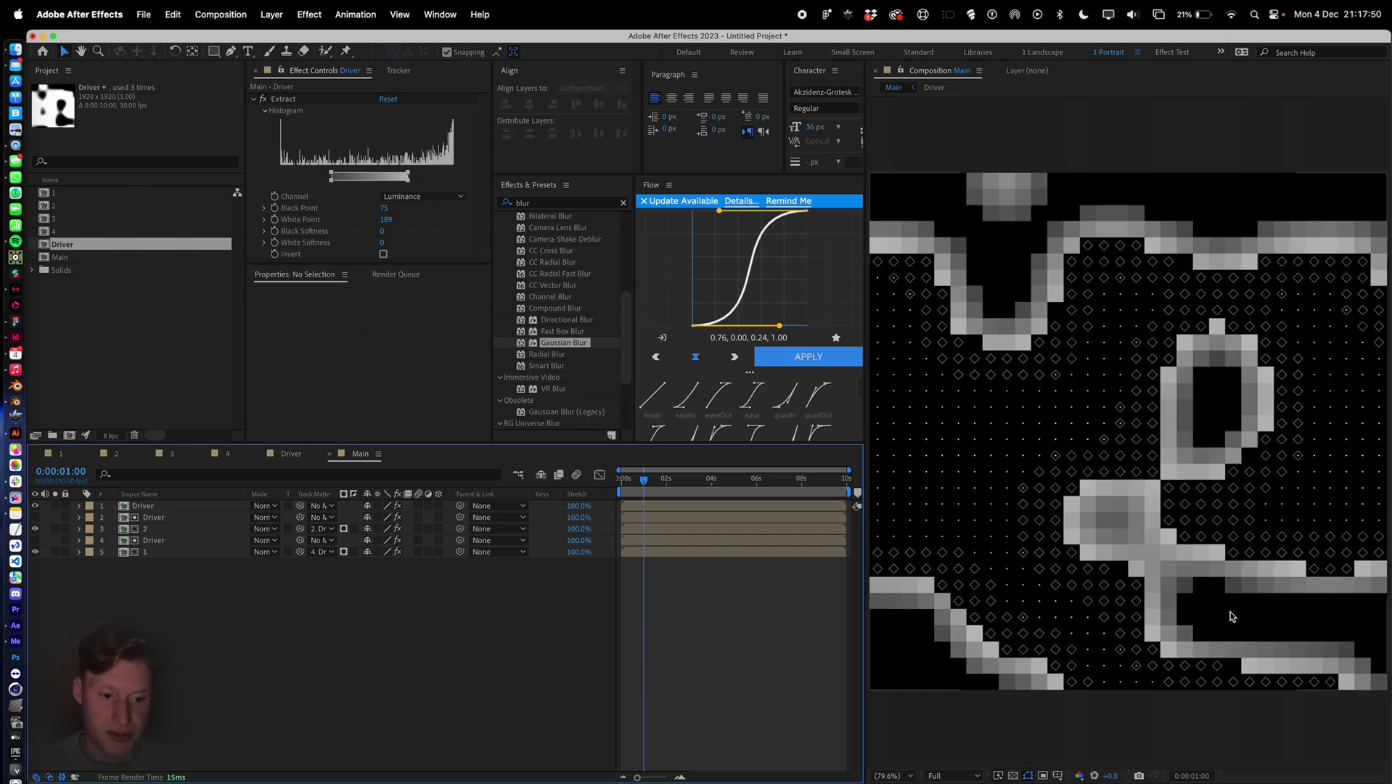
Duplicate tile layer 2, matte it to the top Driver, and swap its source to diamond 3.
left_click(156, 529)
key("super+d")
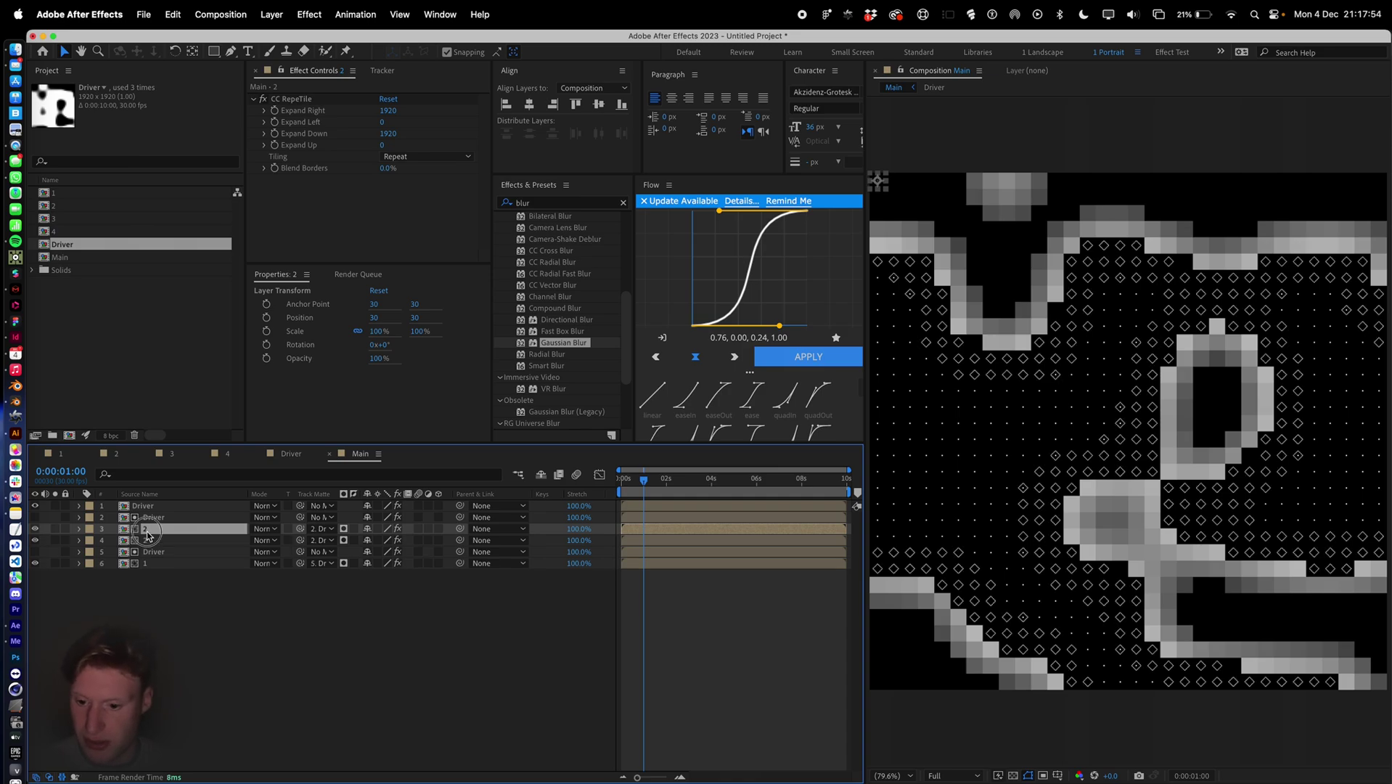
left_click_drag(300, 517, 153, 510)
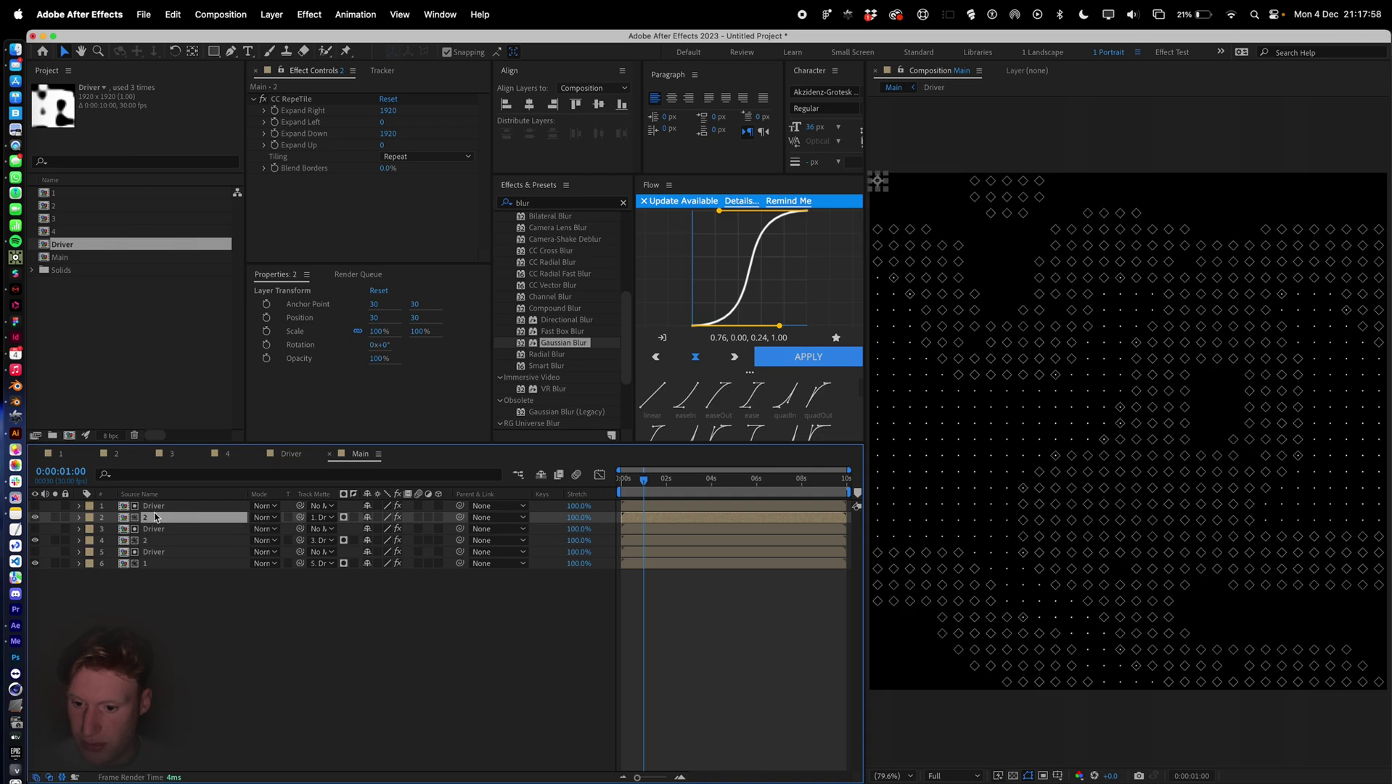
left_click_drag(66, 220, 153, 511)
left_click(185, 577)
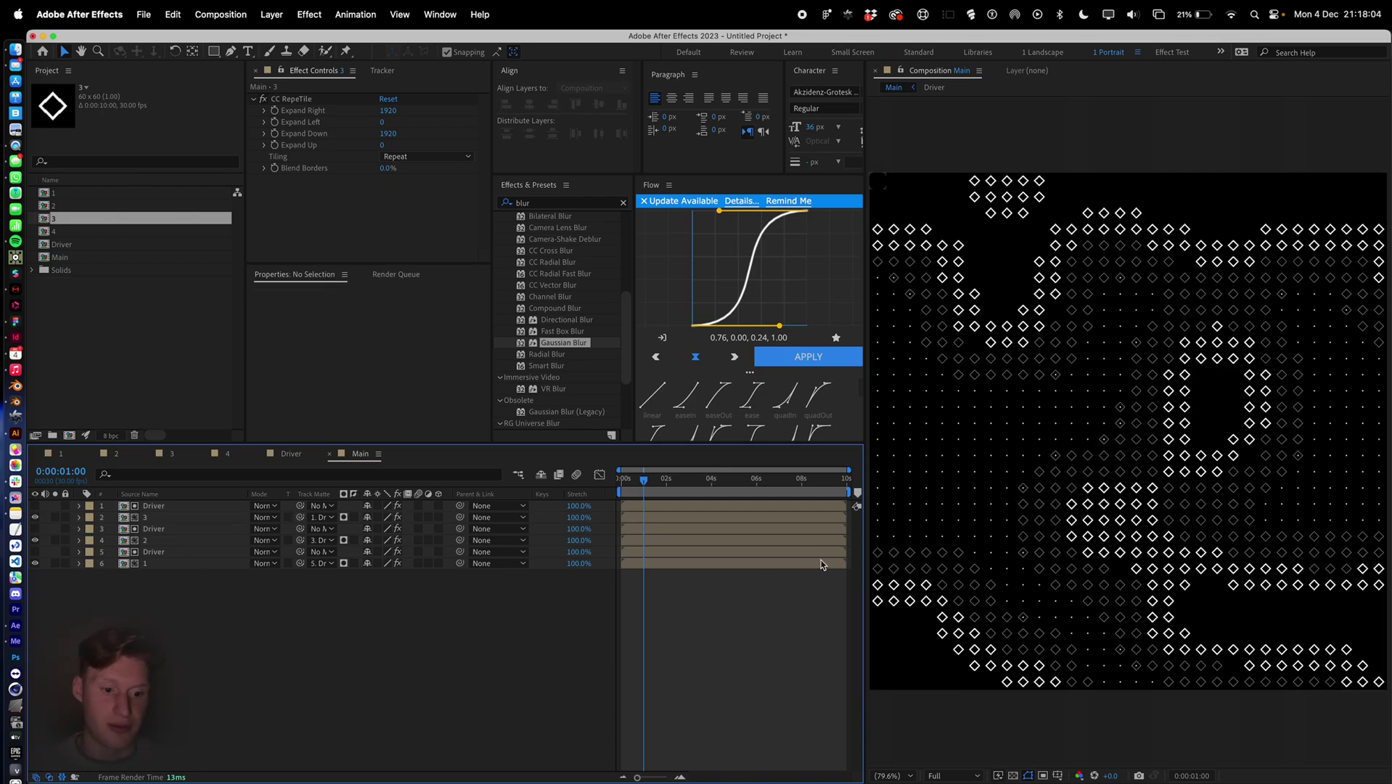
Duplicate the top Driver and set its Extract Black Point 0 and White Point 76, visible.
left_click(153, 508)
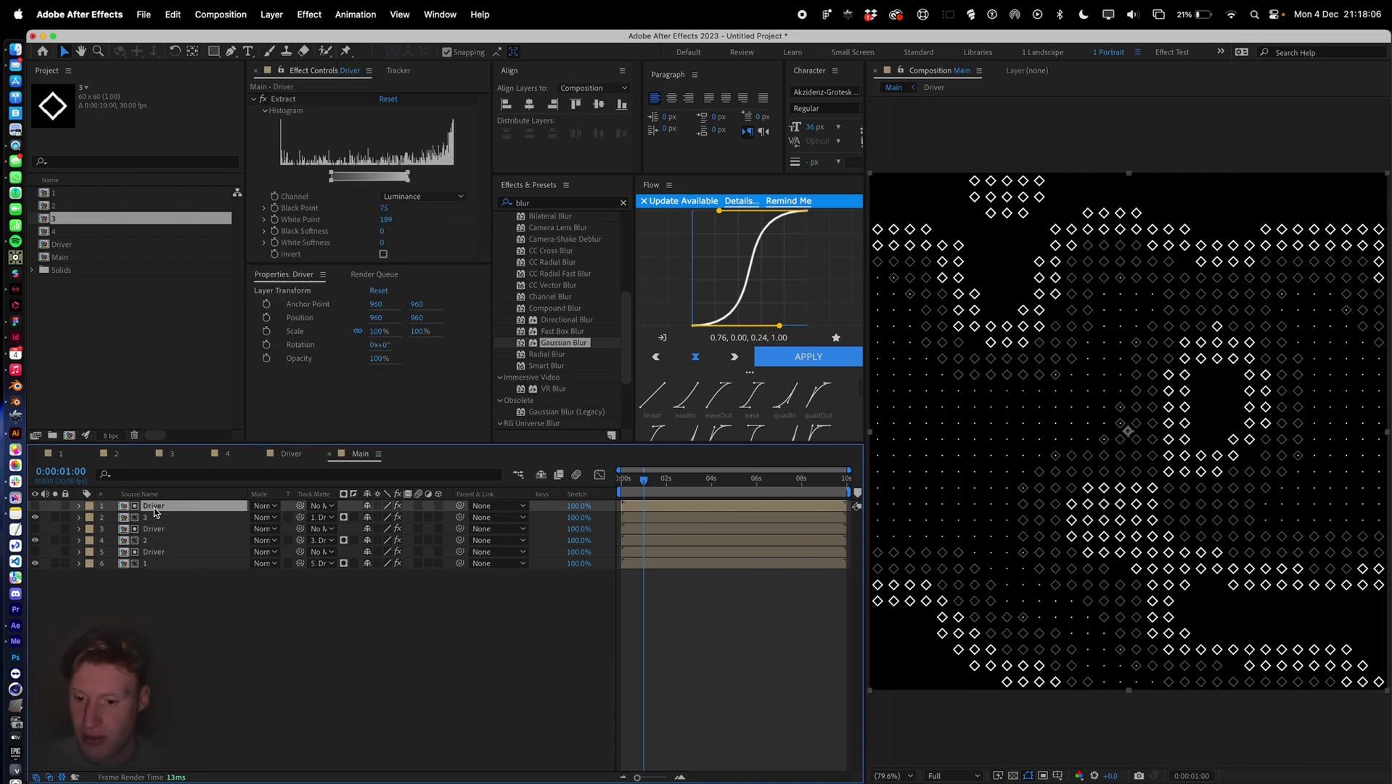
key("ctrl+d")
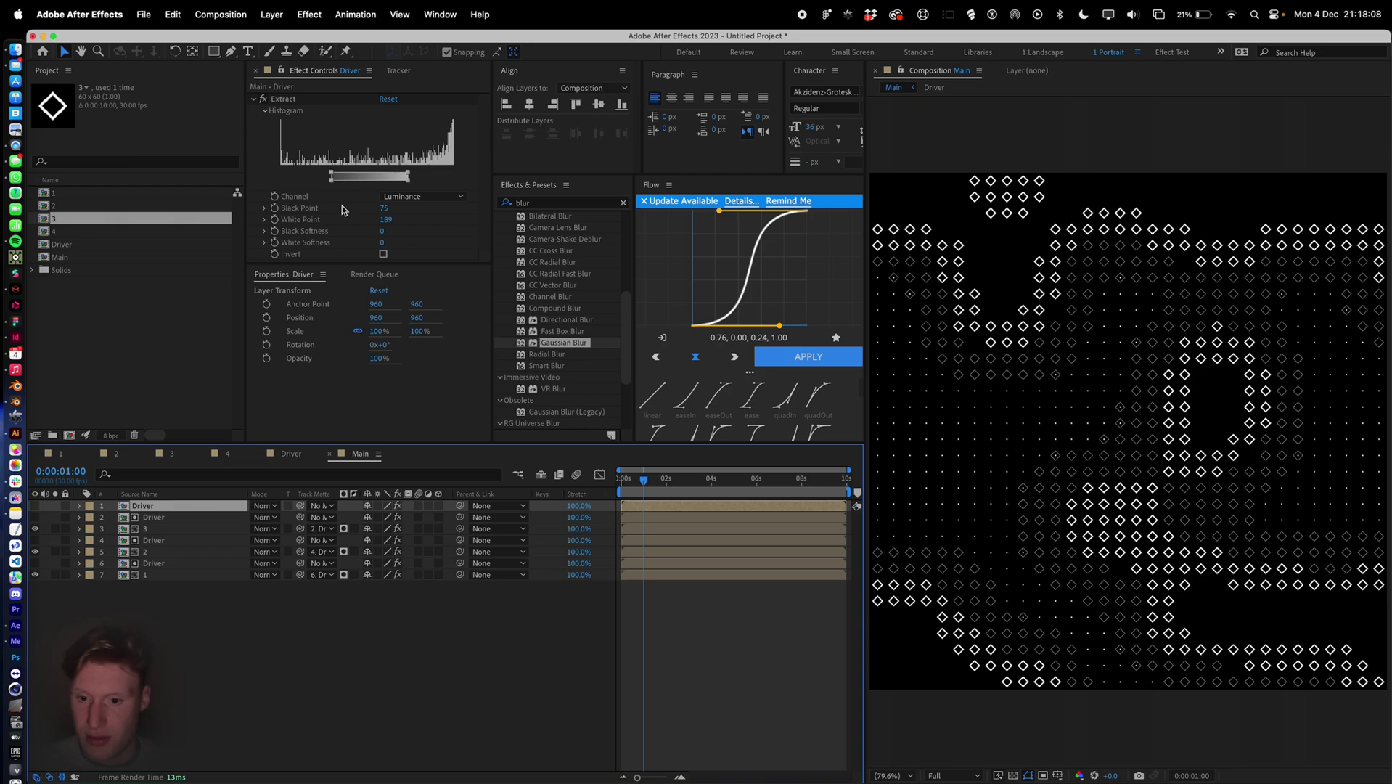
left_click_drag(331, 177, 254, 174)
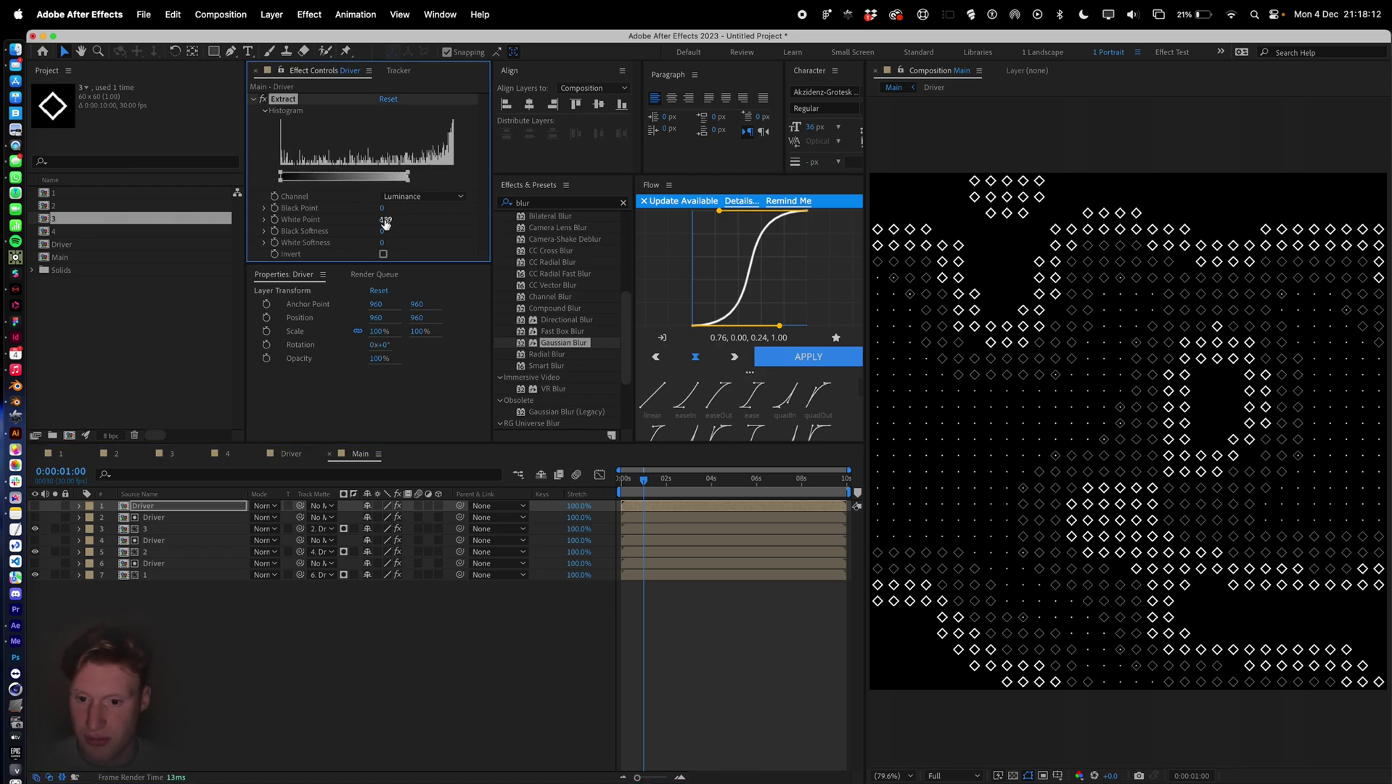
key("super+z")
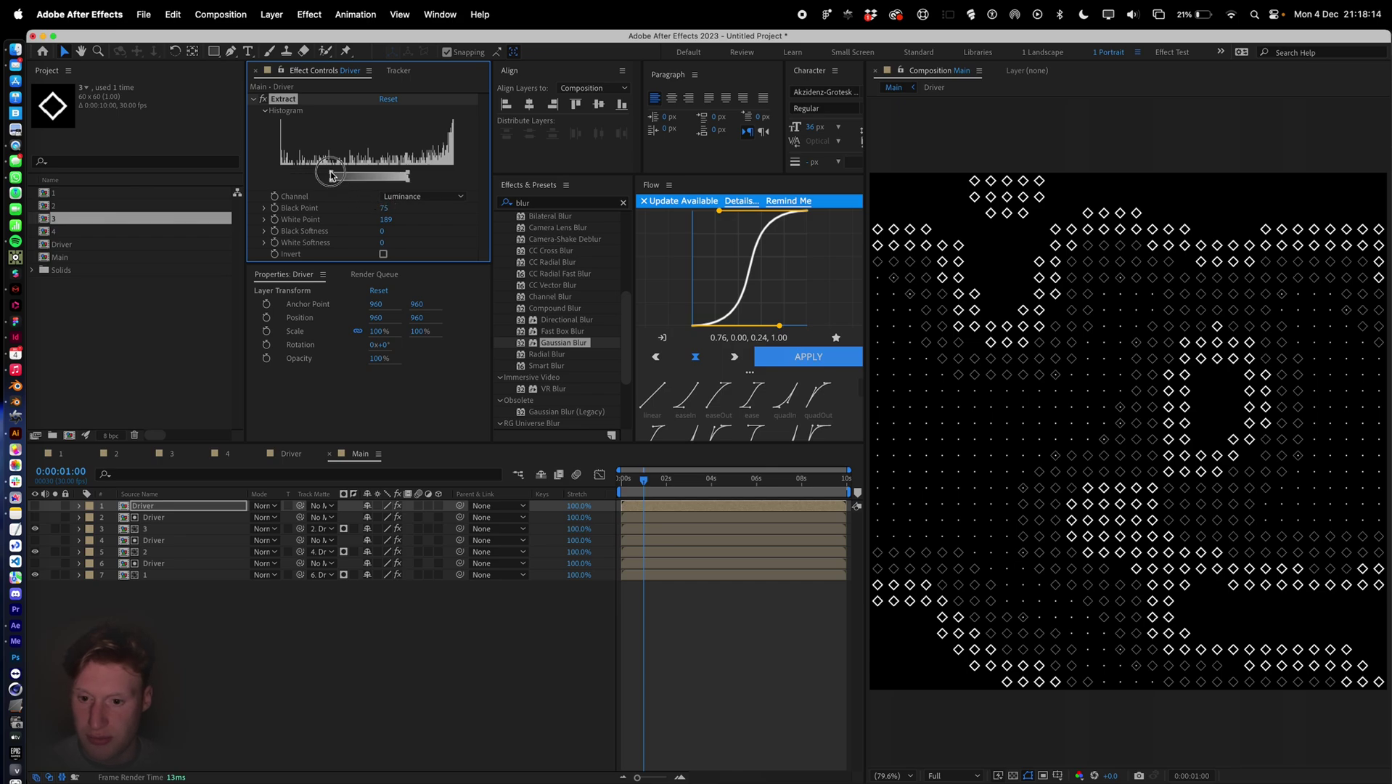
left_click_drag(330, 175, 226, 172)
left_click(389, 219)
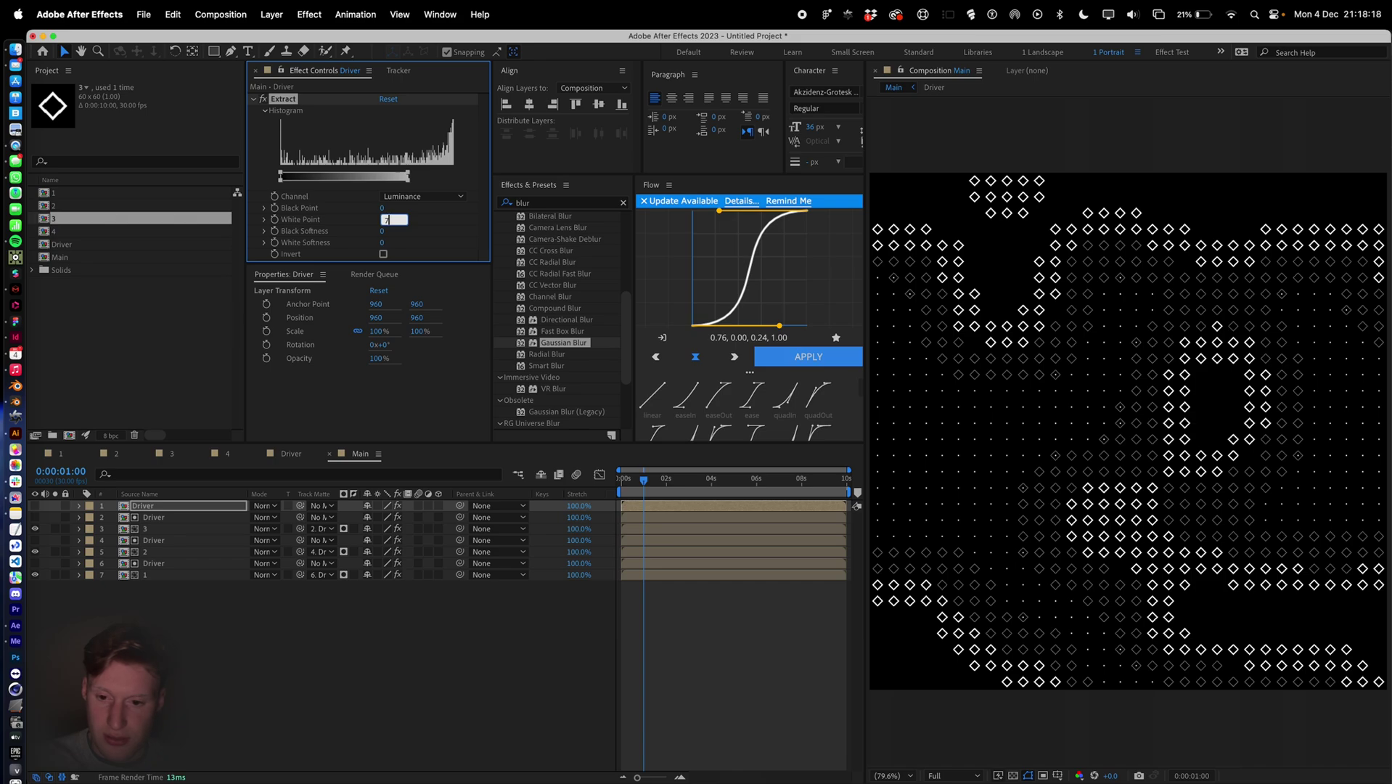
key("Return")
left_click(506, 644)
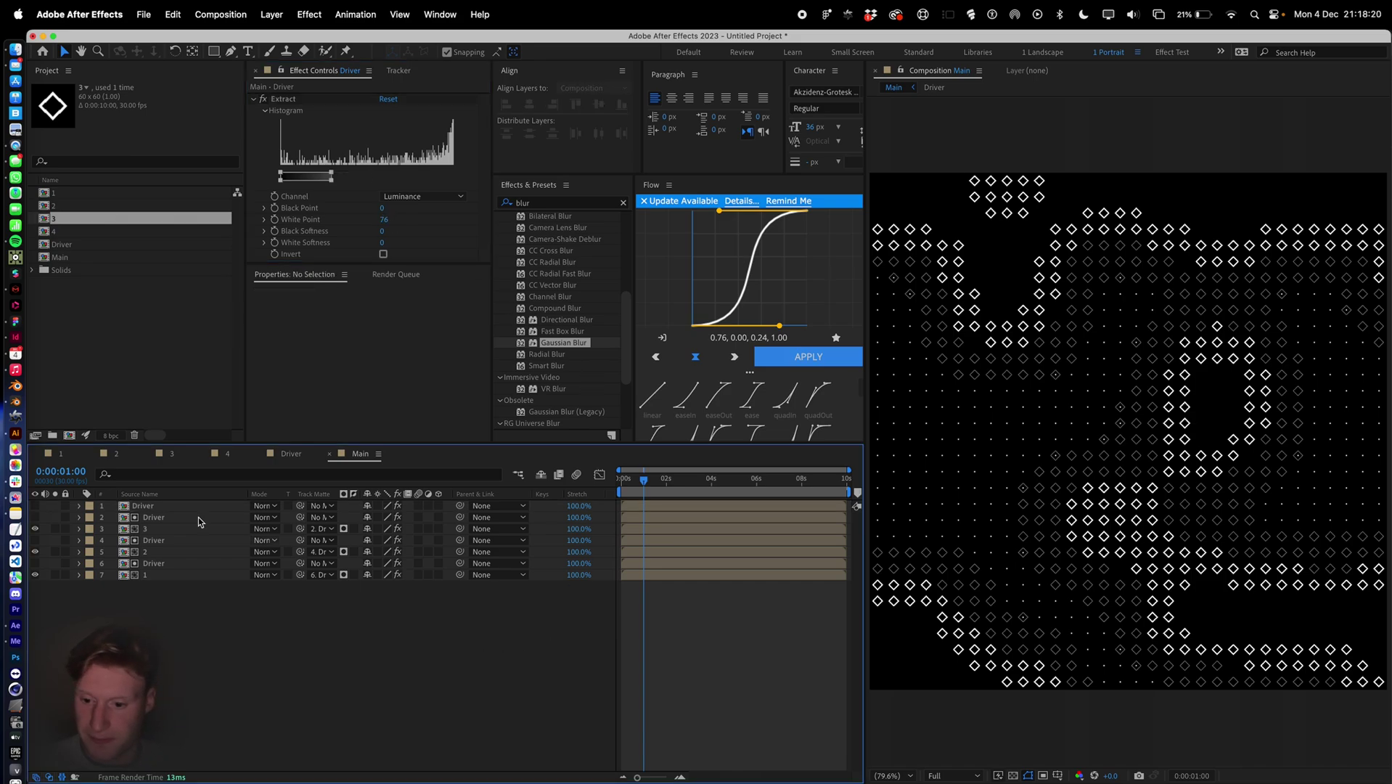
left_click(35, 505)
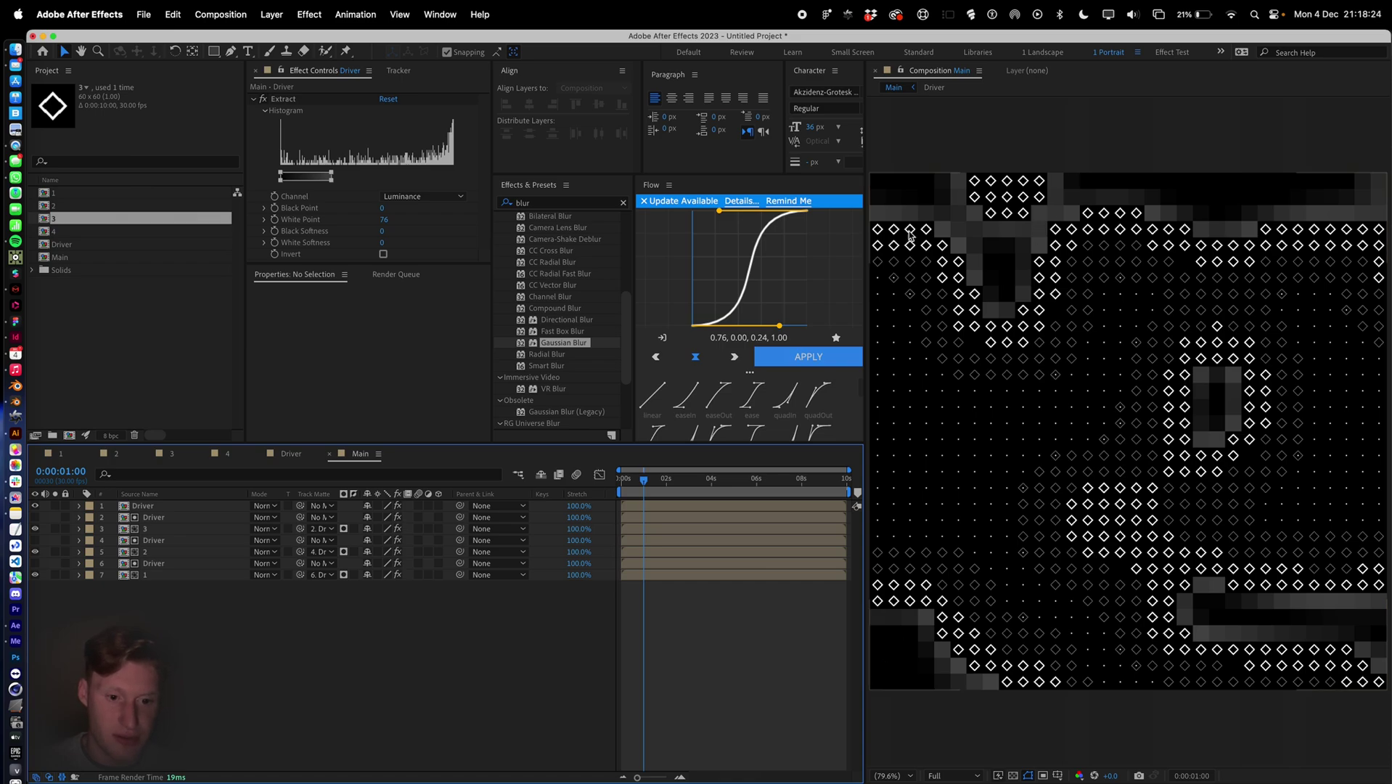
Duplicate the diamond-3 tile layer, move it above a Driver, and matte it to the top Driver.
left_click(57, 231)
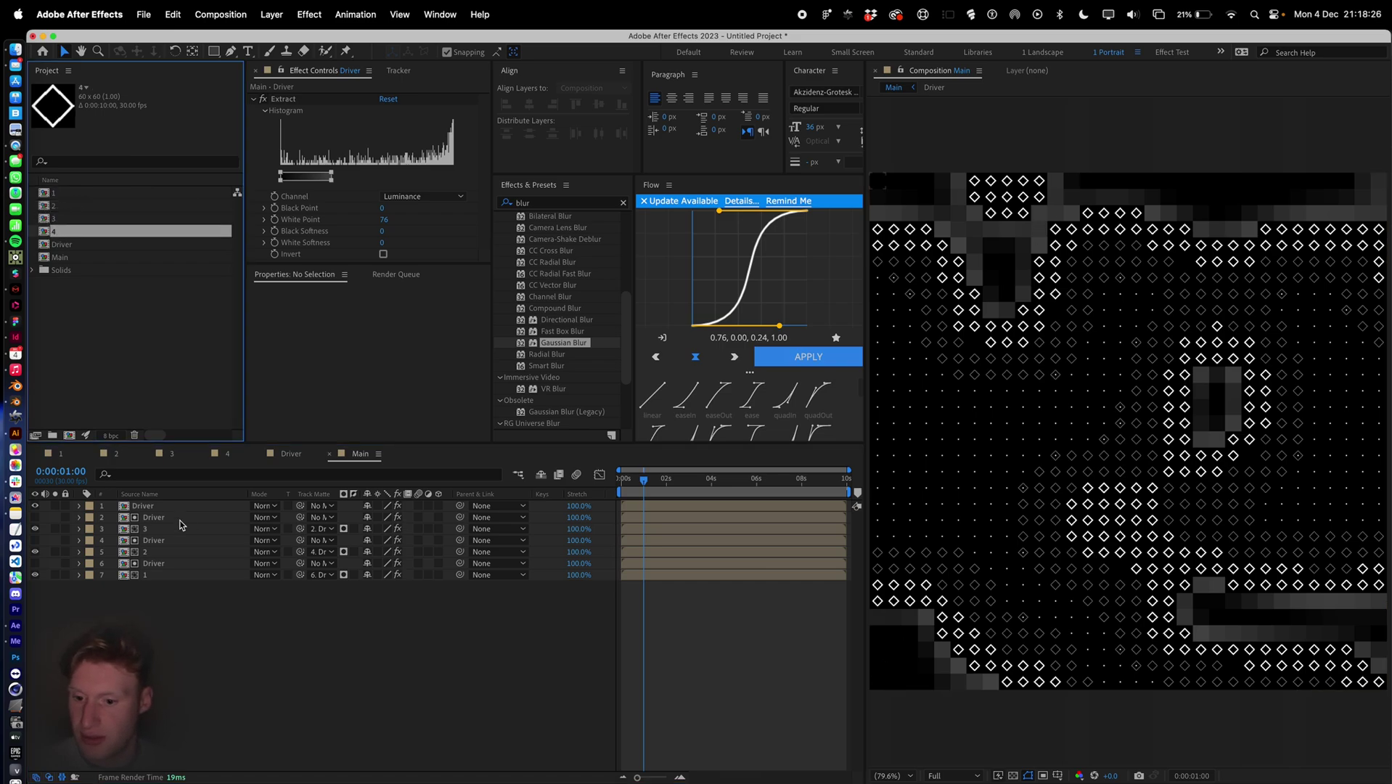
left_click(153, 530)
key("ctrl+d")
left_click_drag(149, 528, 141, 520)
left_click_drag(300, 517, 148, 506)
Swap the top tile layer's source to diamond 4 and return the playhead to frame 0.
left_click(153, 506)
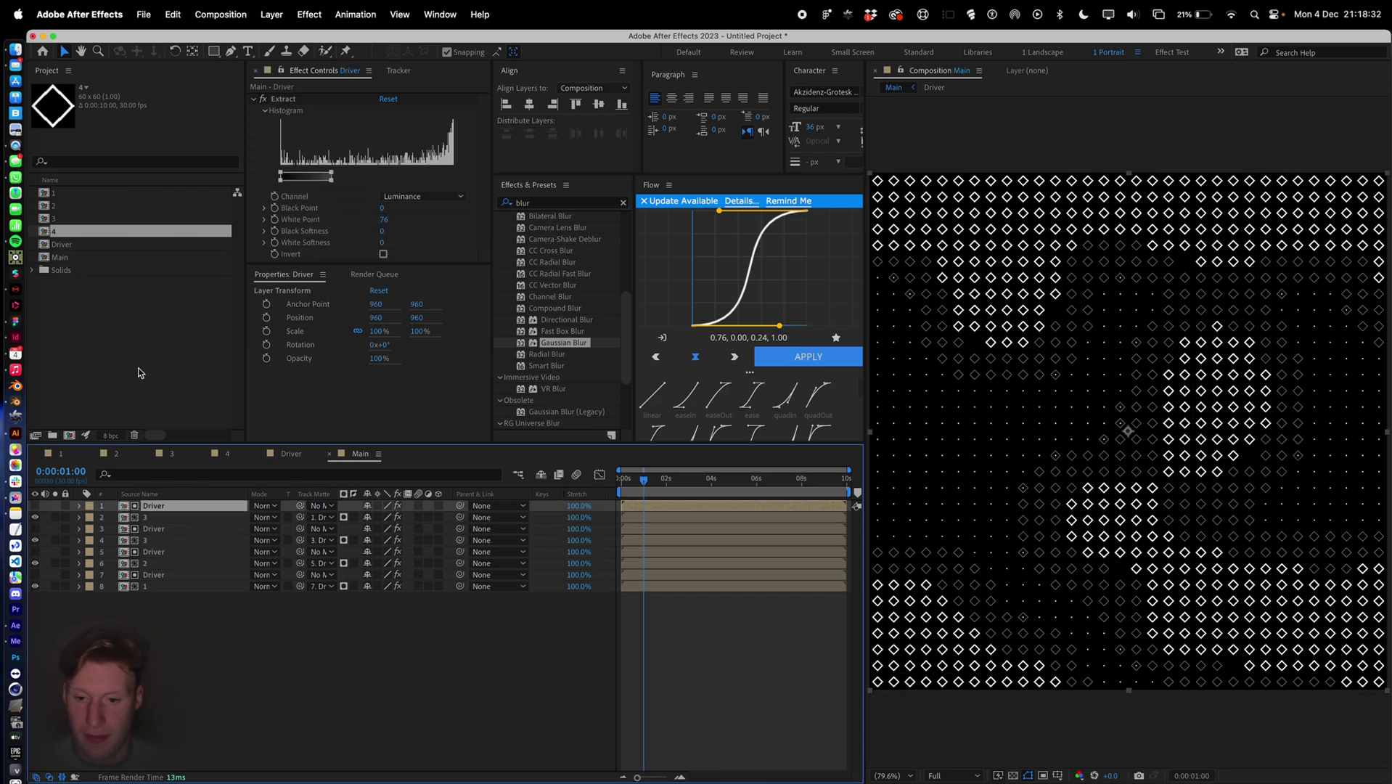
left_click(145, 517)
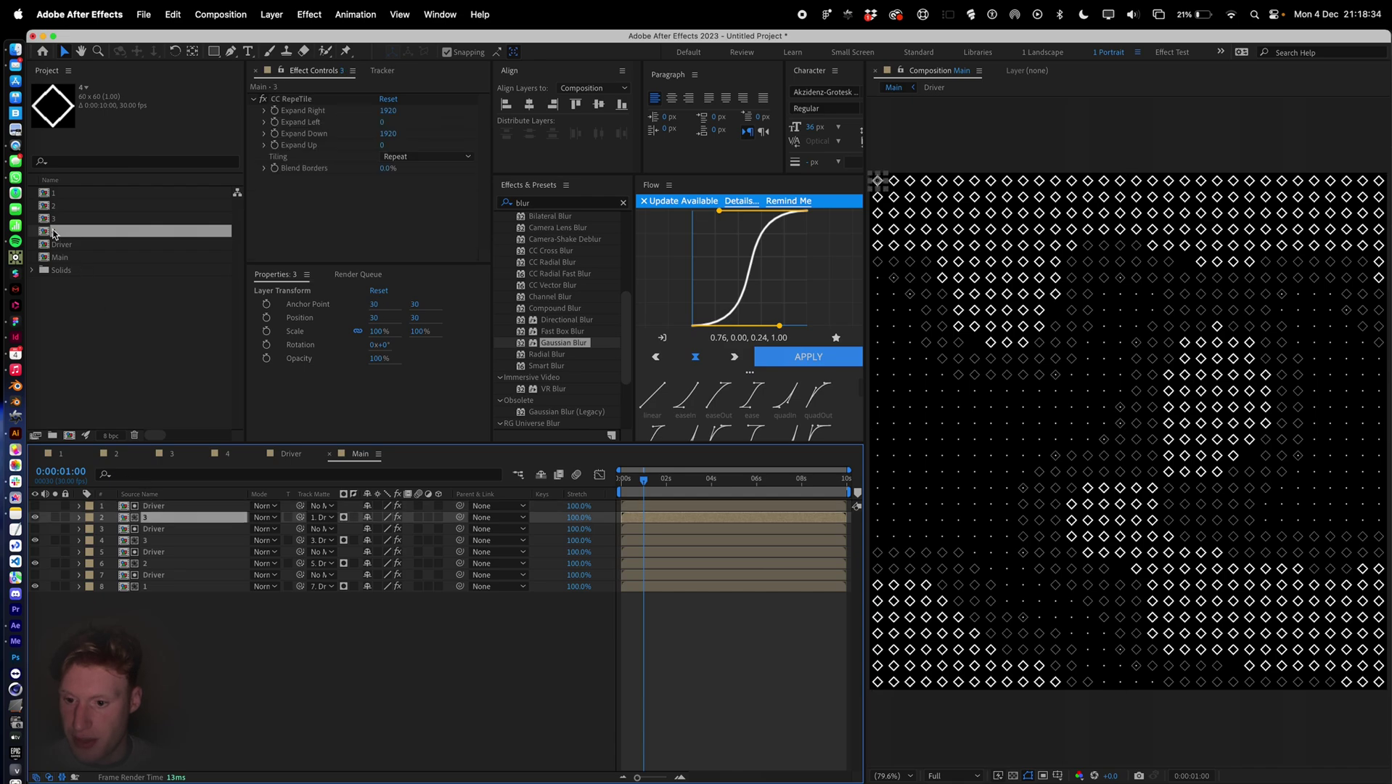
left_click_drag(53, 232, 145, 513)
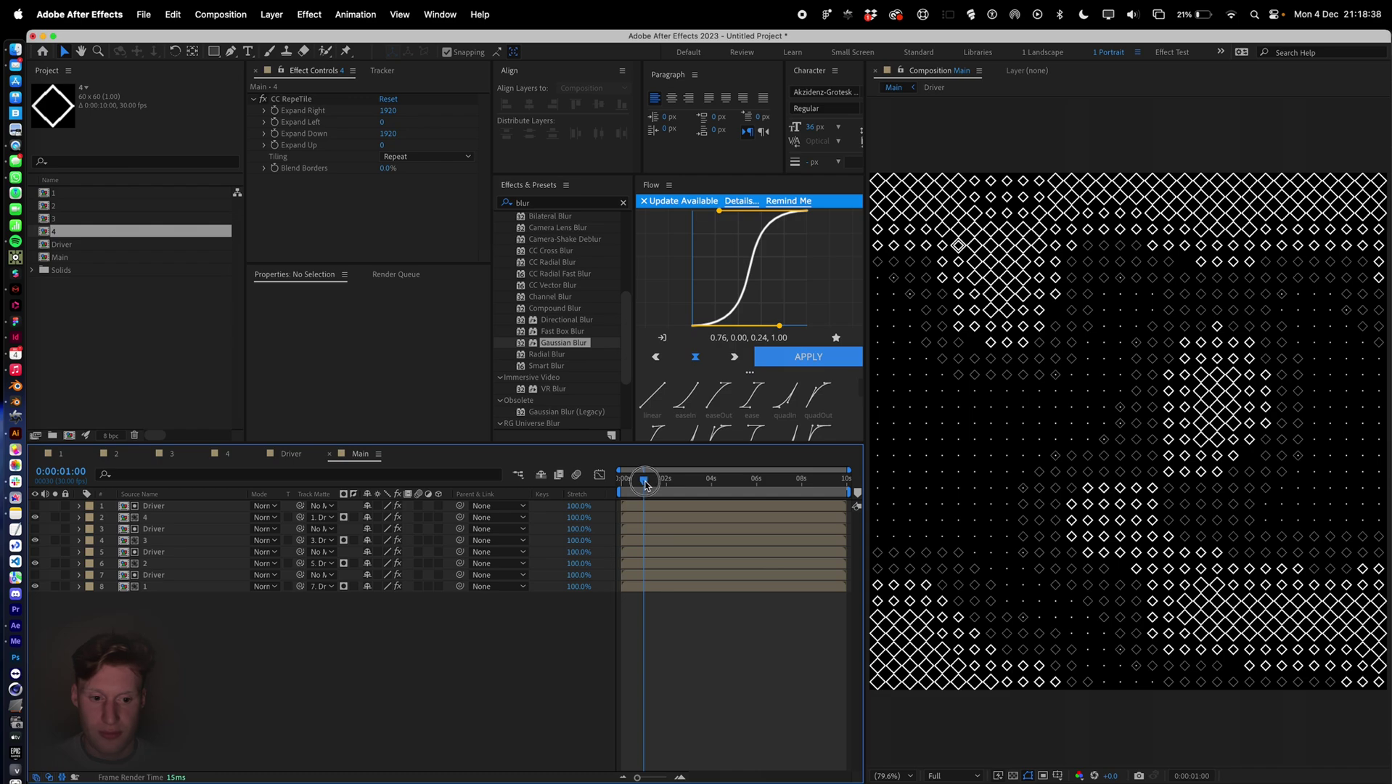
left_click_drag(629, 476, 599, 470)
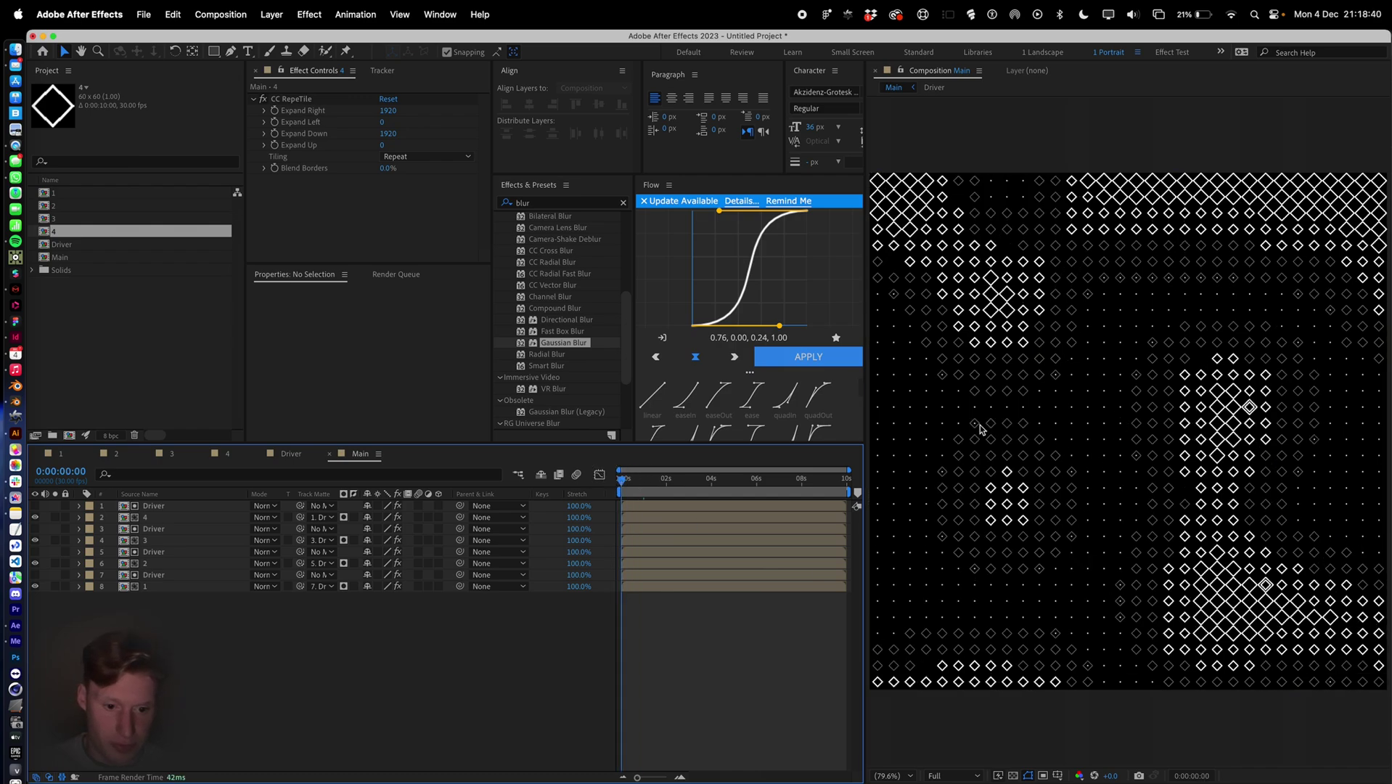
Set the diamond-2 Driver matte's White Point to 252, then preview the animation.
left_click(151, 564)
left_click(154, 553)
left_click(389, 221)
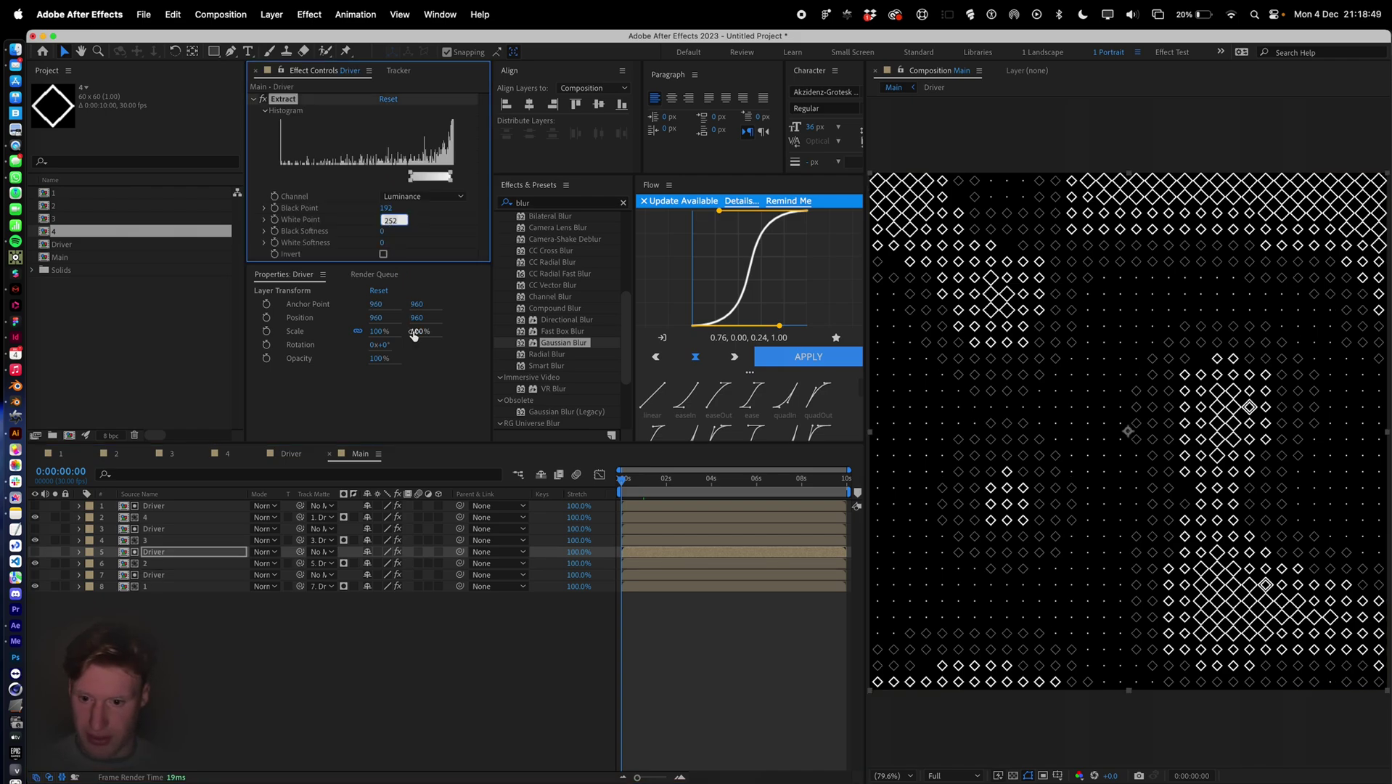
left_click(460, 693)
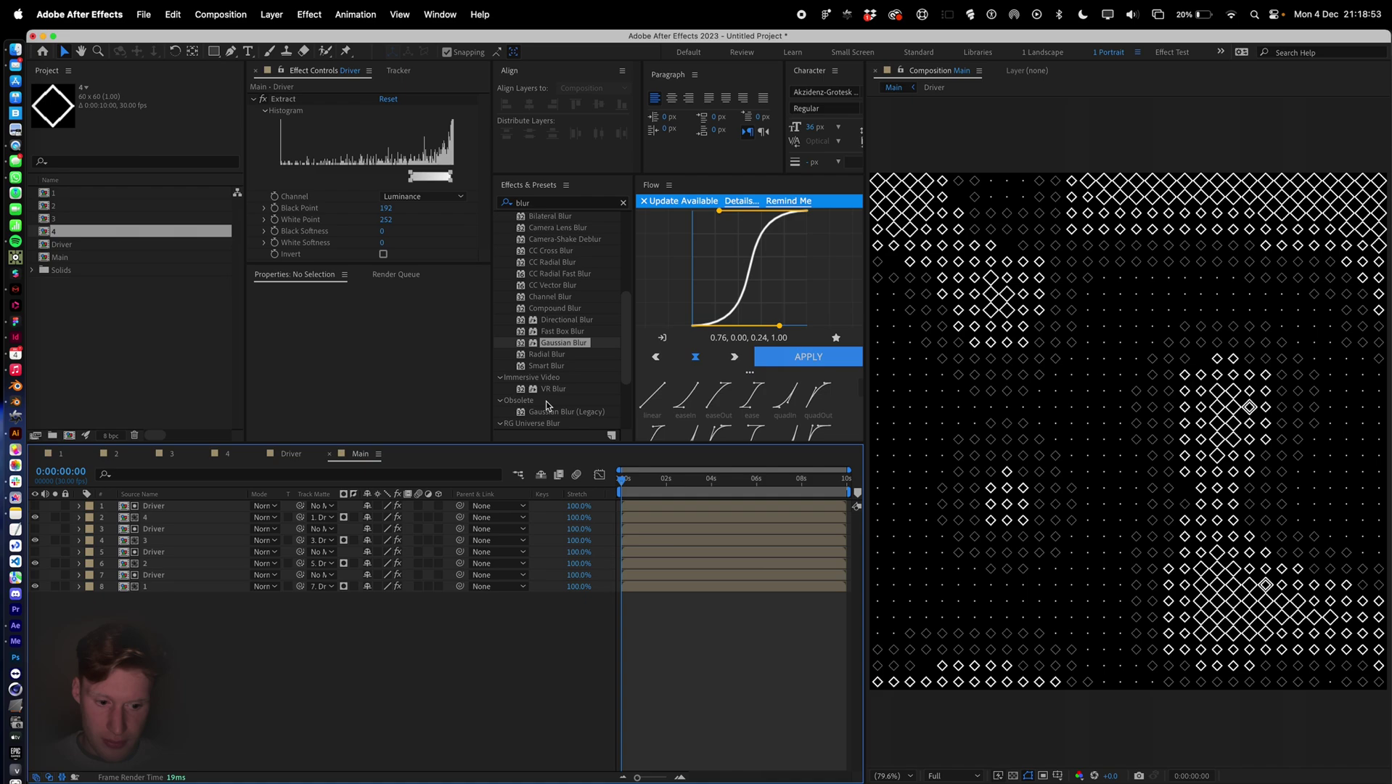
key("space")
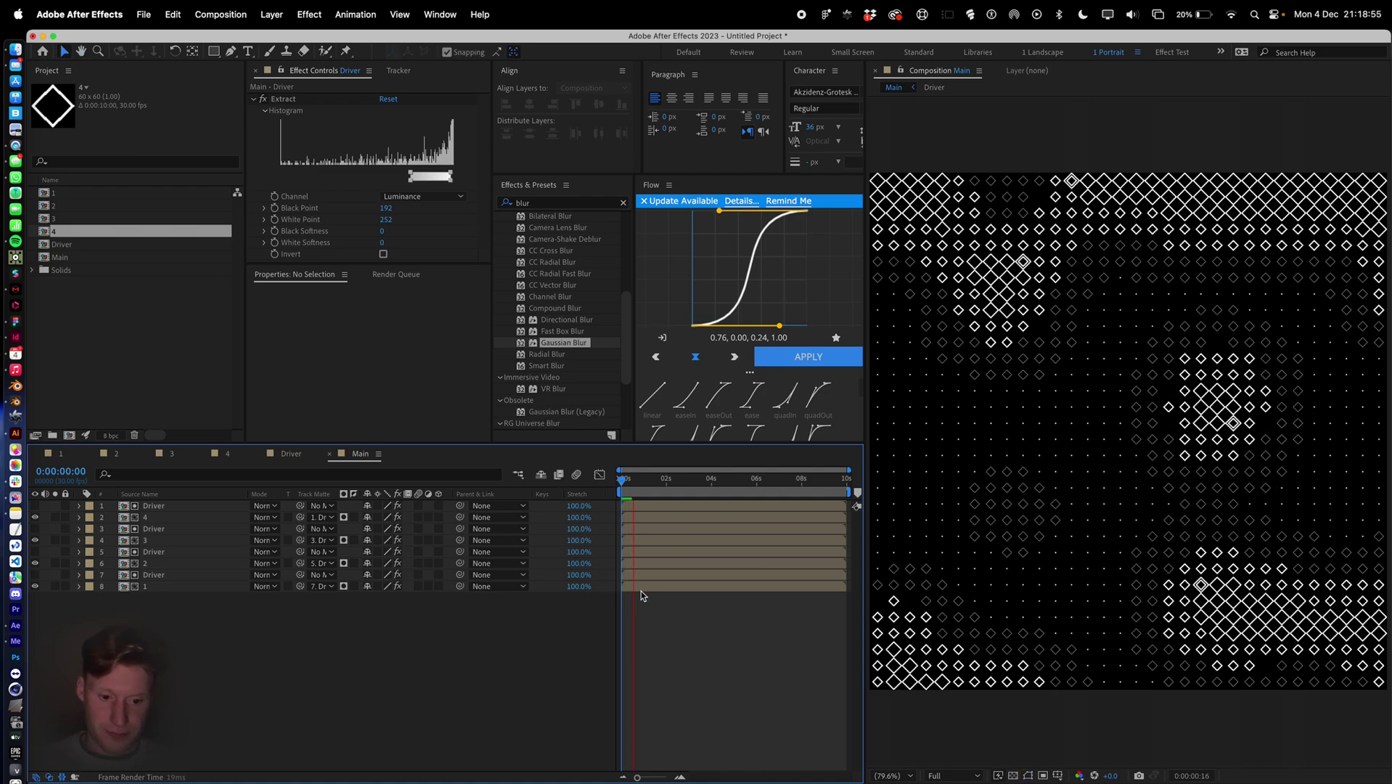